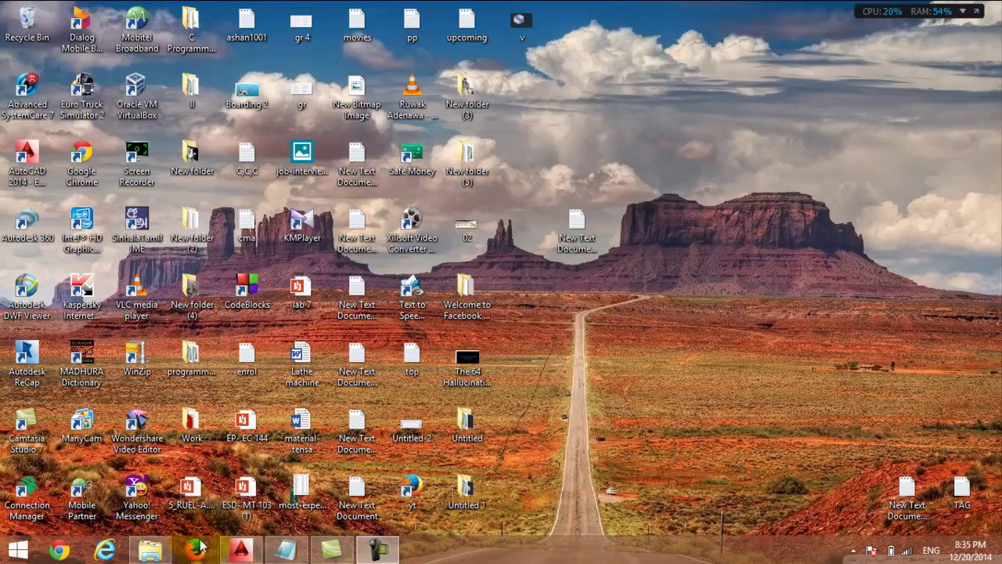
Type 'we are going to round the corners of a object using FILLET option' in the note and select FILLET.
{"action": "left_click", "coordinate": [291, 550]}
{"action": "left_click", "coordinate": [296, 552]}
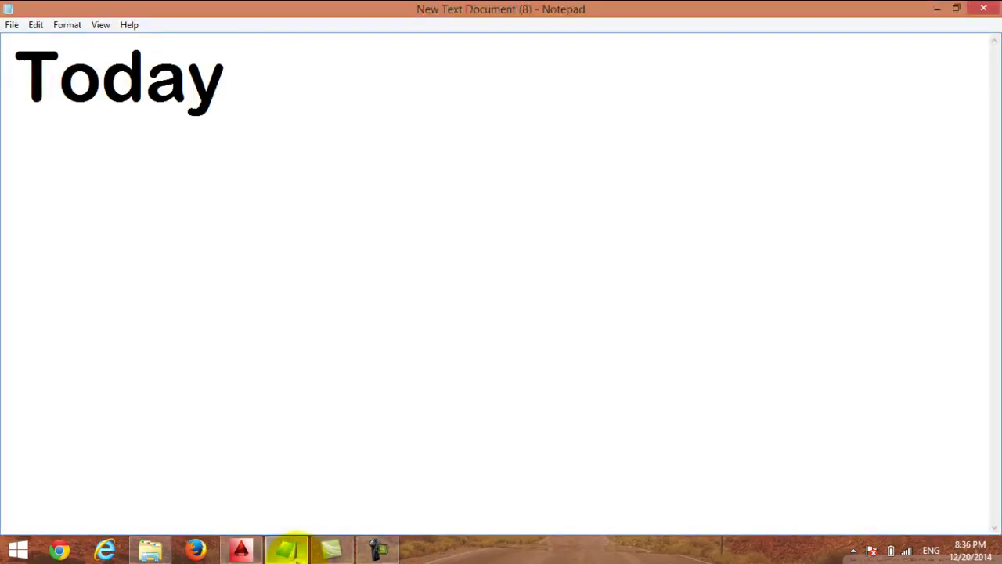
{"action": "type", "text": "we are "}
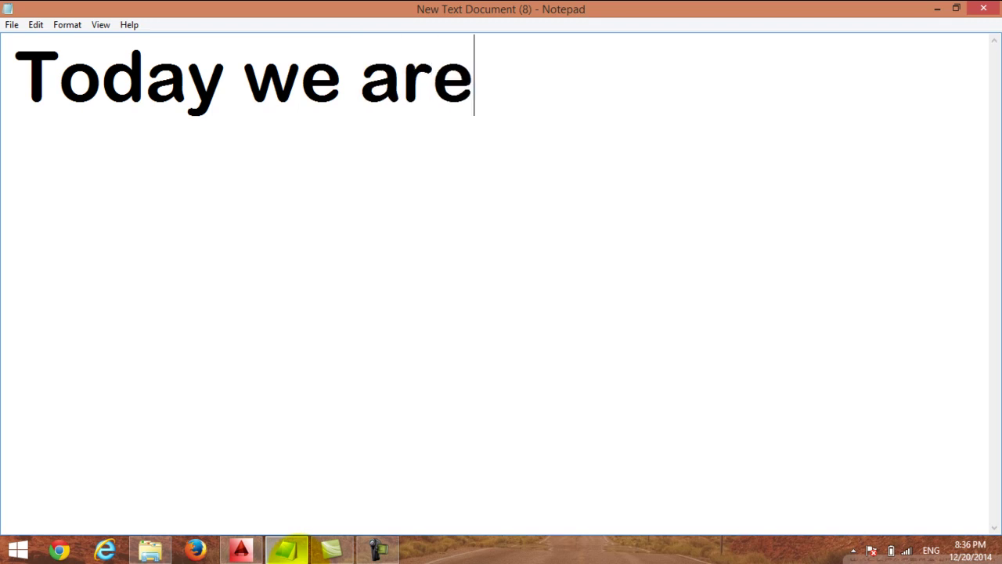
{"action": "type", "text": "goi"}
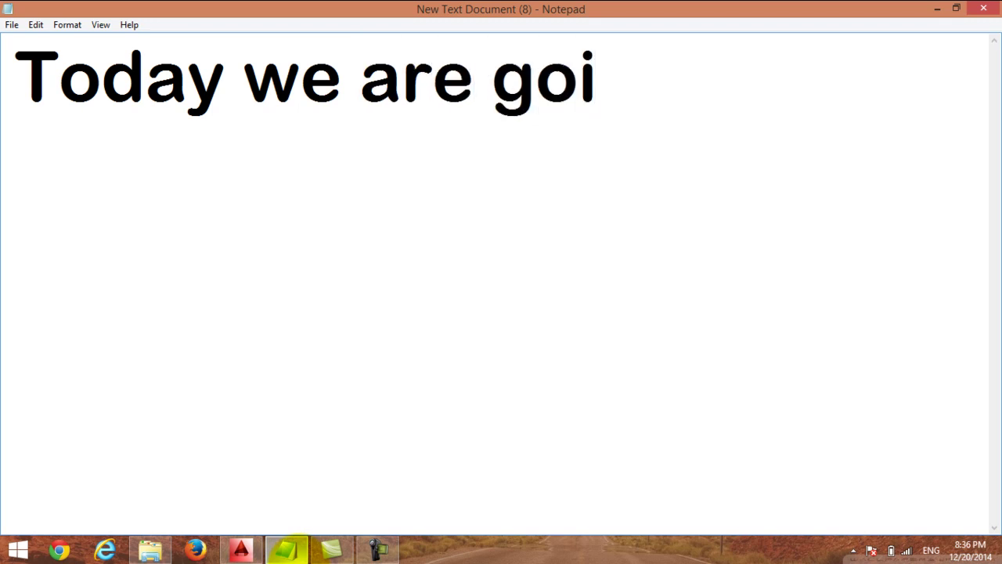
{"action": "type", "text": "ng t"}
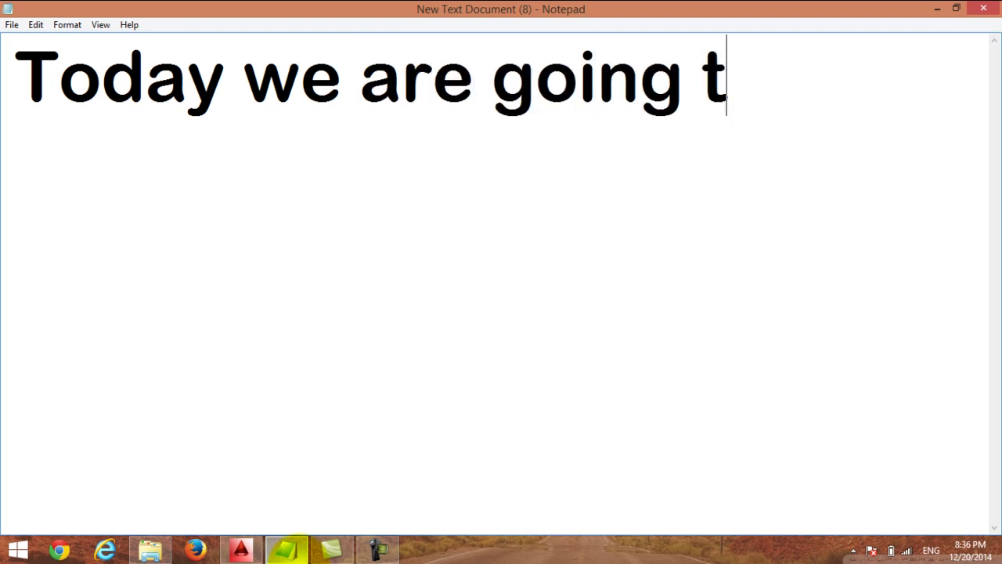
{"action": "type", "text": "o "}
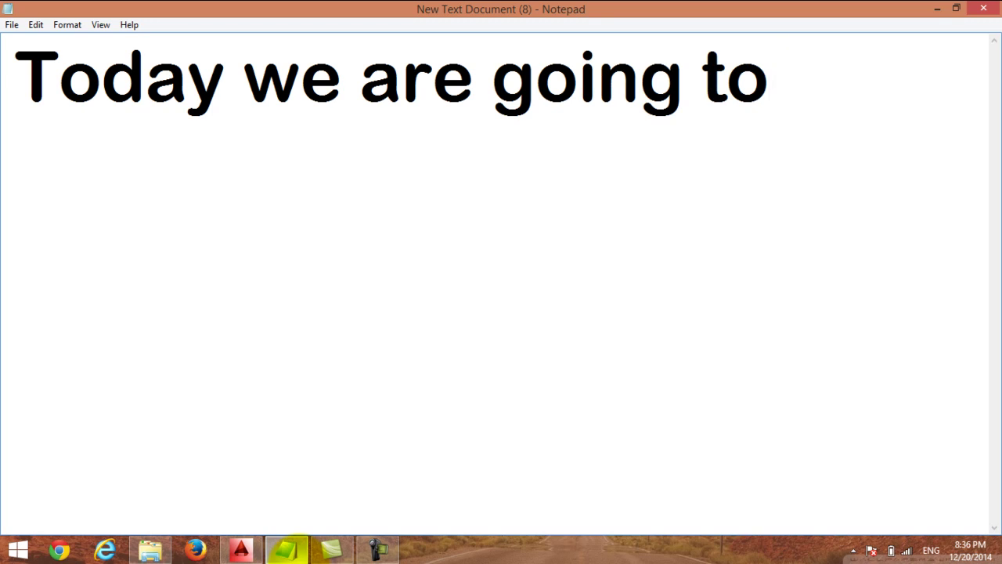
{"action": "type", "text": "round "}
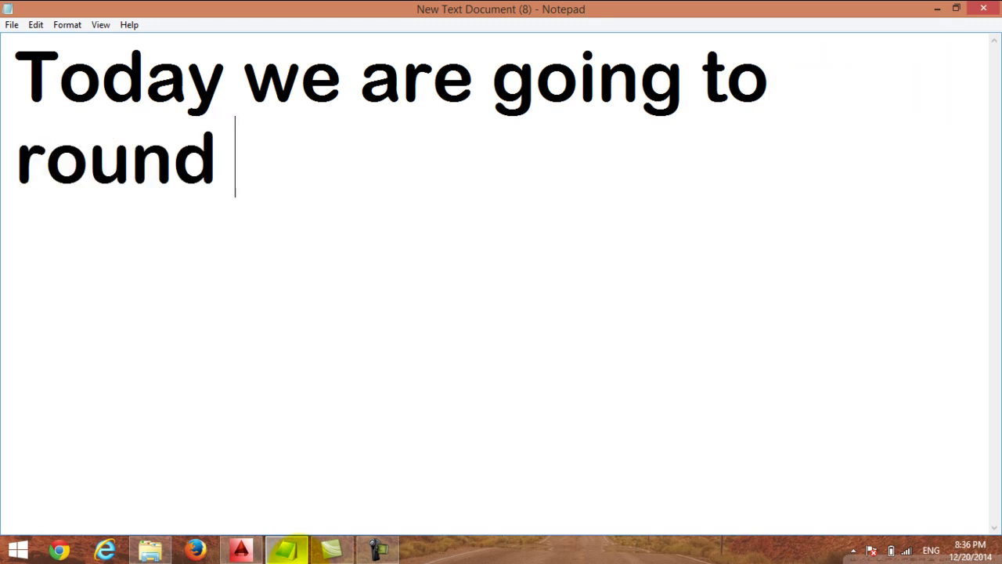
{"action": "type", "text": "the "}
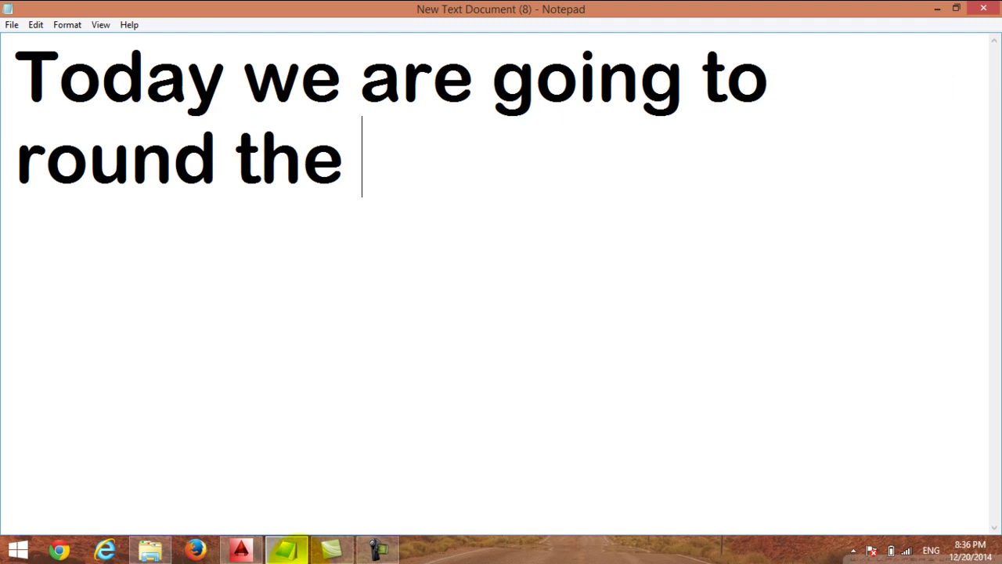
{"action": "type", "text": "corner"}
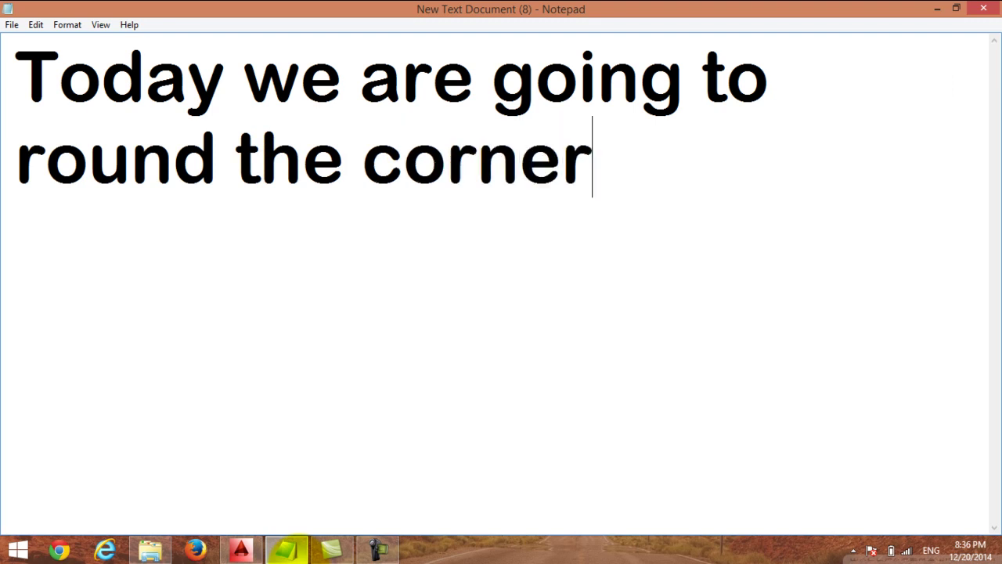
{"action": "type", "text": "s of a "}
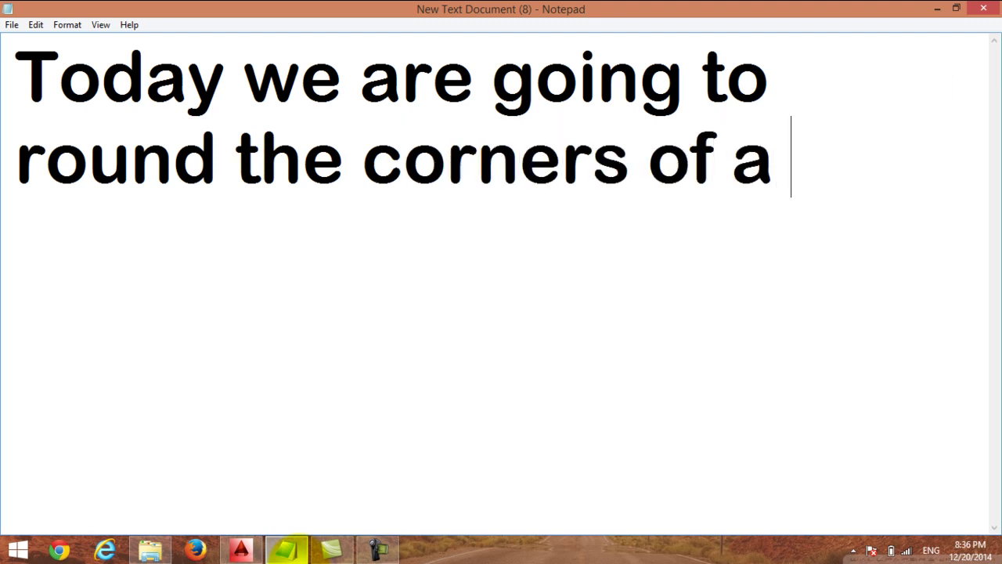
{"action": "type", "text": "obje"}
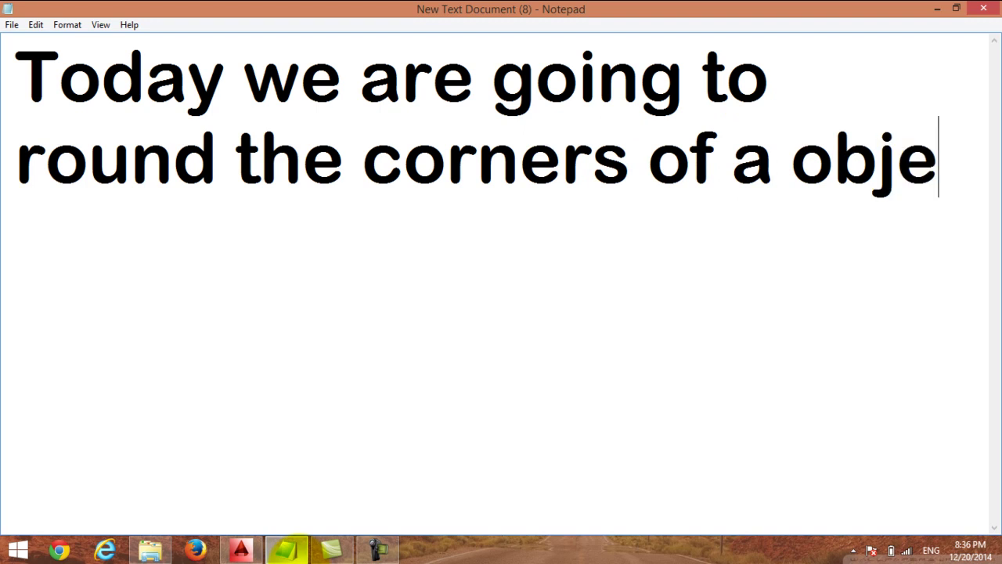
{"action": "type", "text": "ct us"}
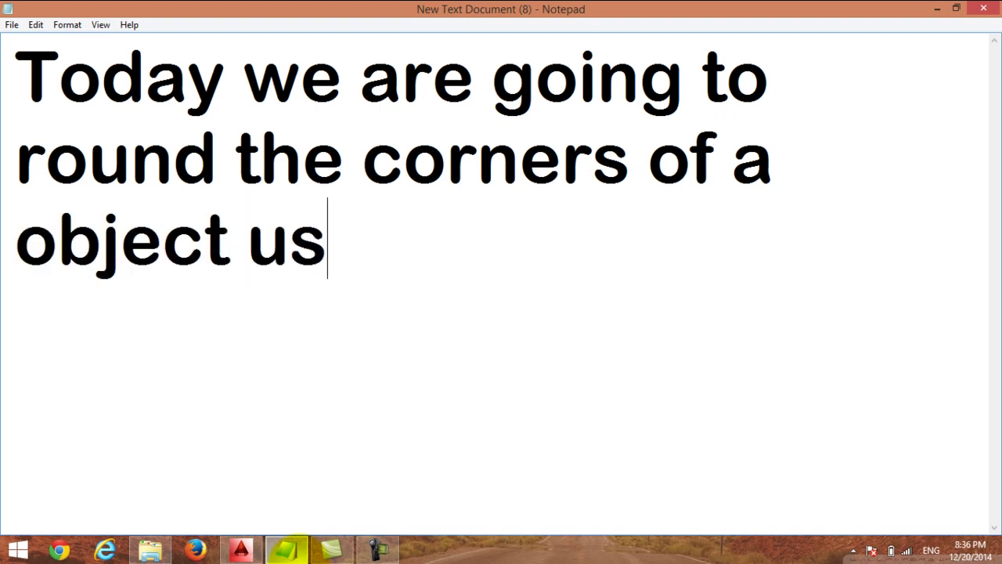
{"action": "type", "text": "ing F"}
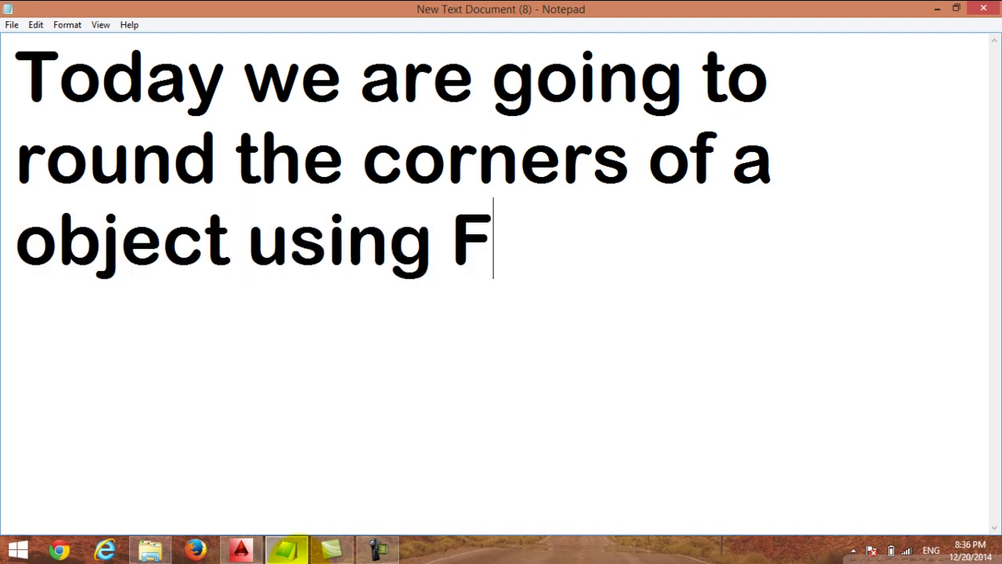
{"action": "type", "text": "ILL"}
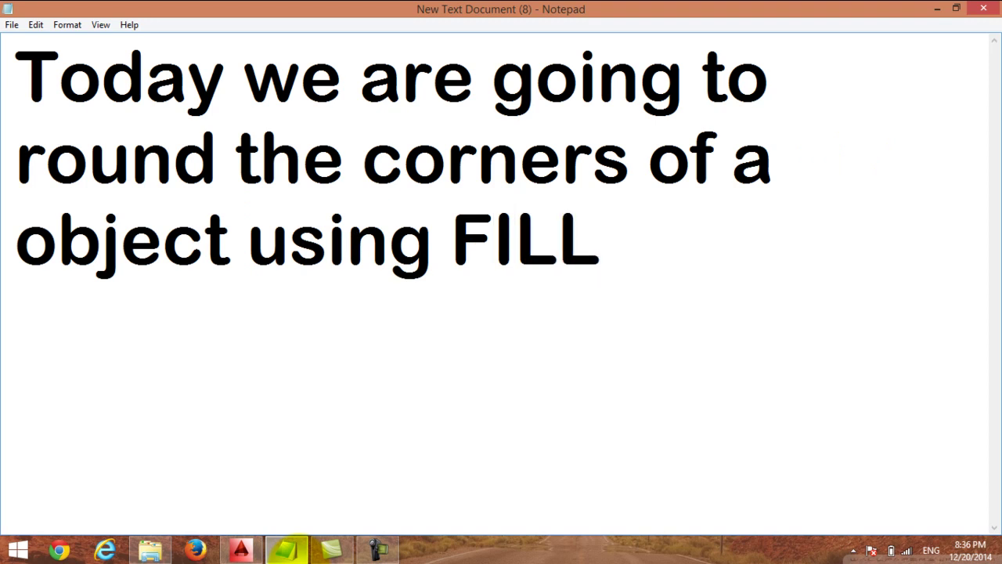
{"action": "type", "text": "ET "}
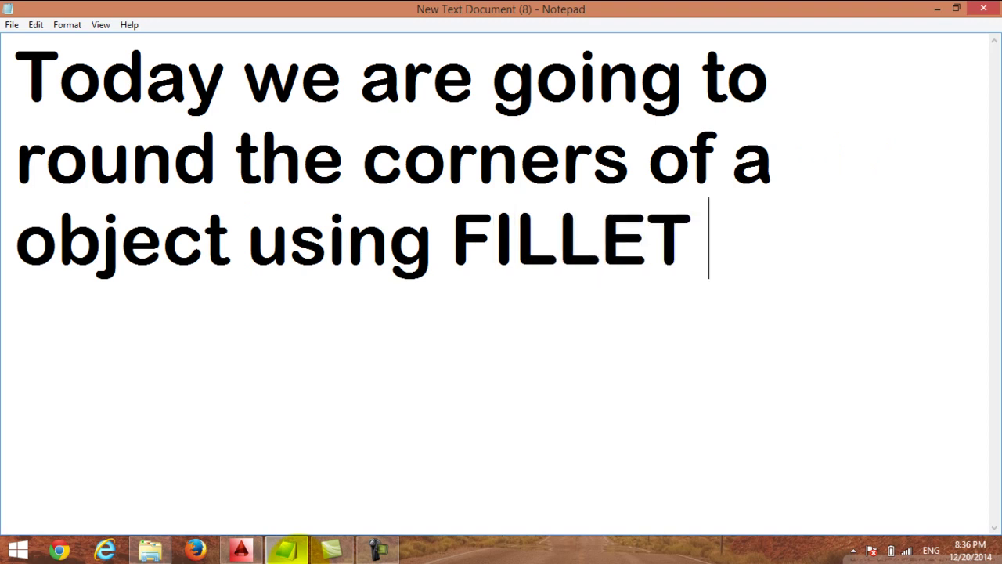
{"action": "type", "text": "oi"}
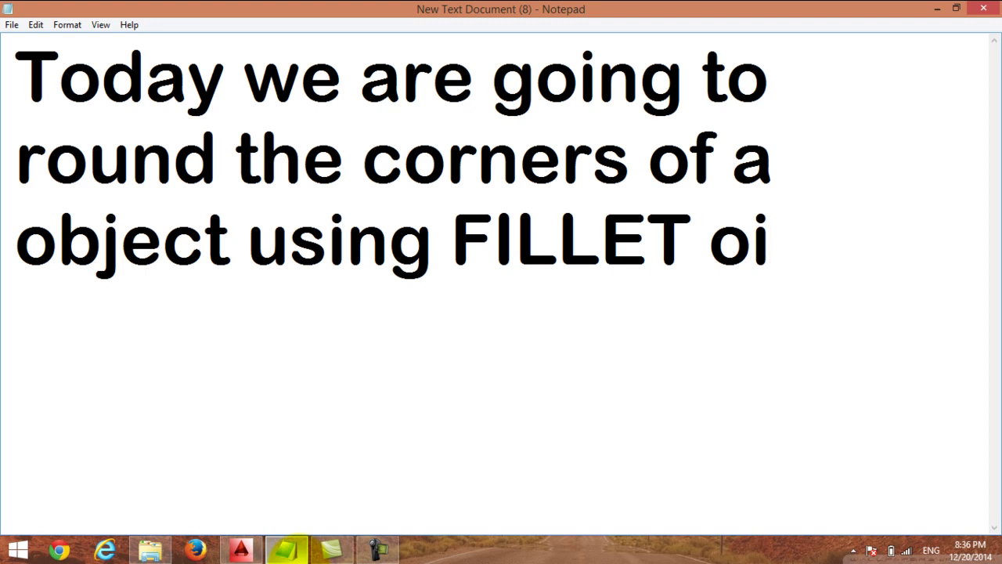
{"action": "key", "text": "BackSpace"}
{"action": "type", "text": "ption"}
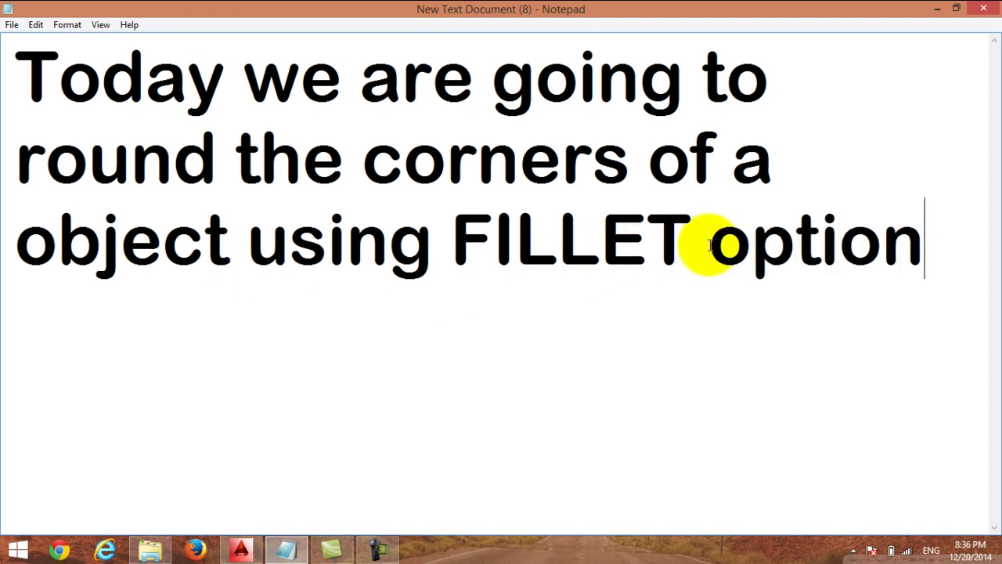
{"action": "left_click_drag", "start_coordinate": [694, 245], "coordinate": [454, 246]}
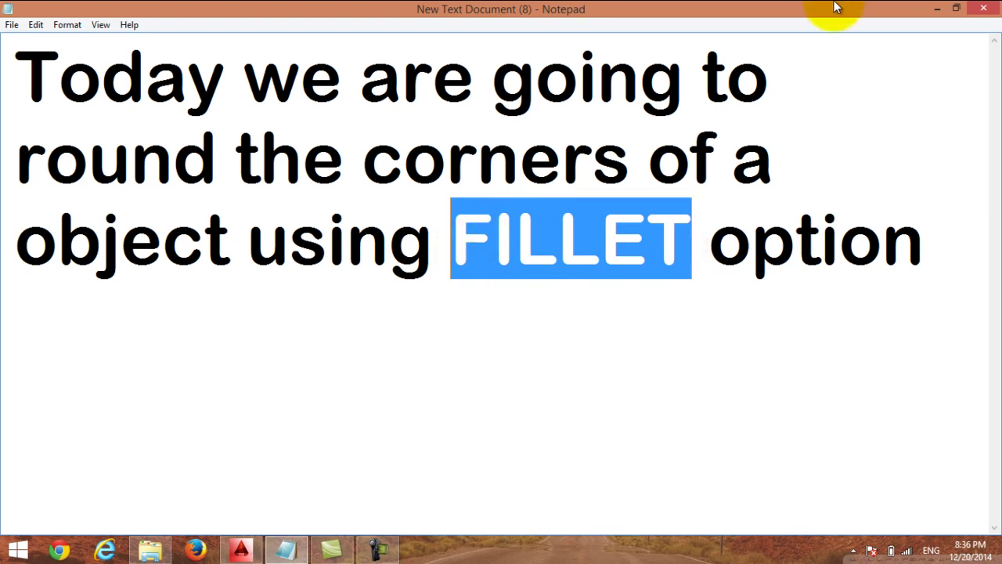
Minimize Notepad and Camtasia, bring up the AutoCAD Drawing1 window, then return to Notepad.
{"action": "left_click", "coordinate": [940, 8]}
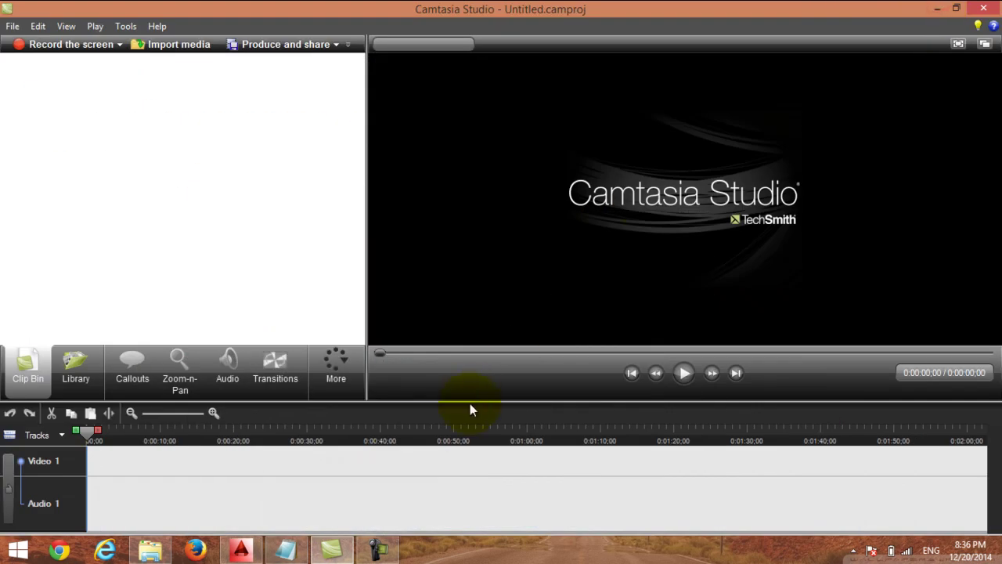
{"action": "left_click", "coordinate": [937, 8]}
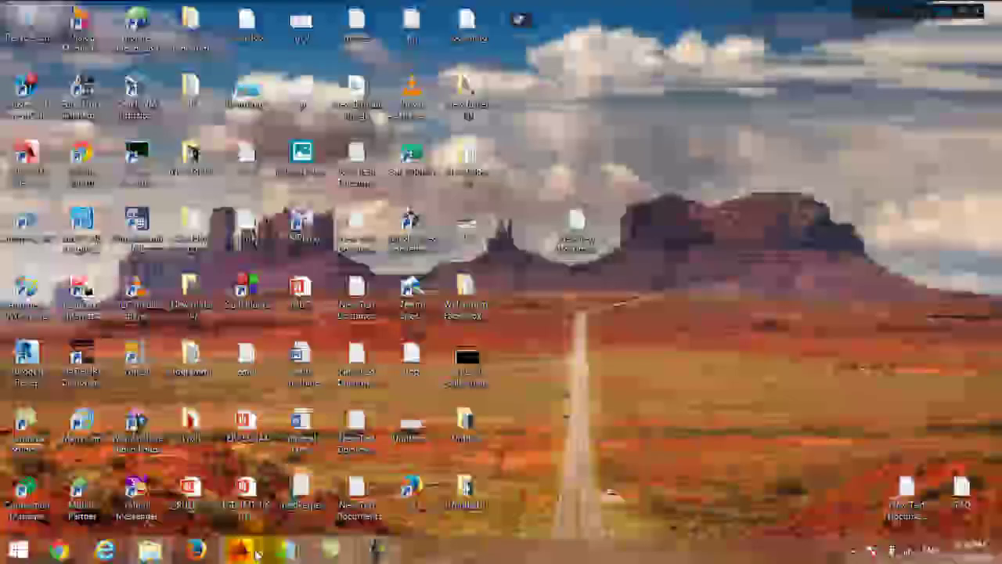
{"action": "left_click", "coordinate": [255, 552]}
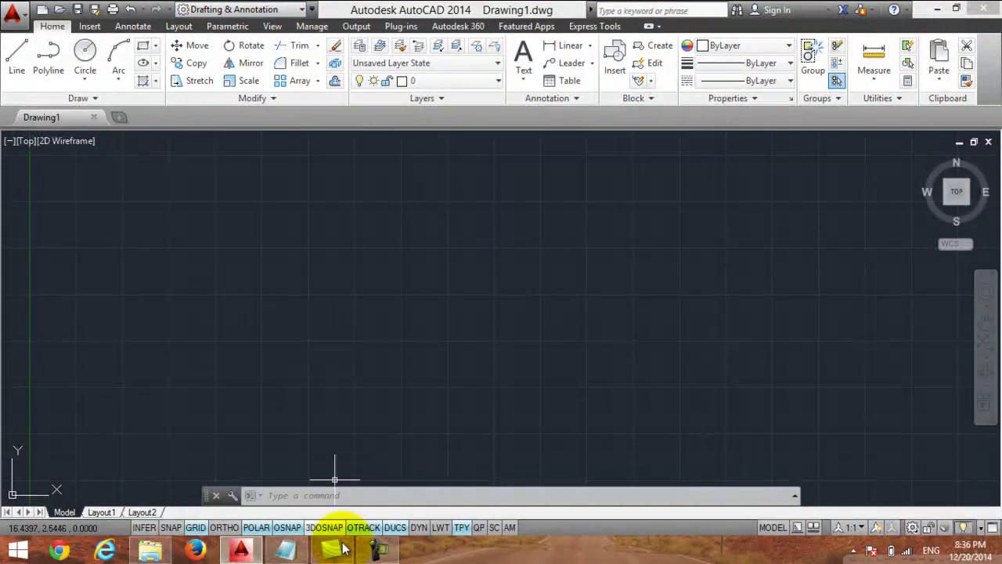
{"action": "left_click", "coordinate": [287, 549]}
Replace the note text with 'first click on Draft and annotation and make a square'.
{"action": "mouse_move", "coordinate": [925, 267]}
{"action": "left_mouse_down"}
{"action": "mouse_move", "coordinate": [279, 174]}
{"action": "mouse_move", "coordinate": [2, 69]}
{"action": "left_mouse_up"}
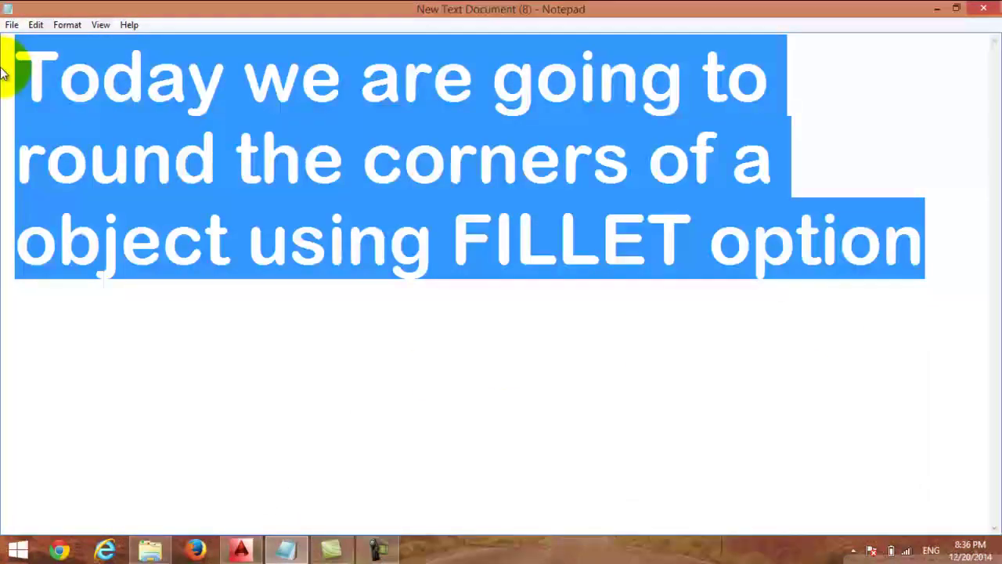
{"action": "type", "text": "fir"}
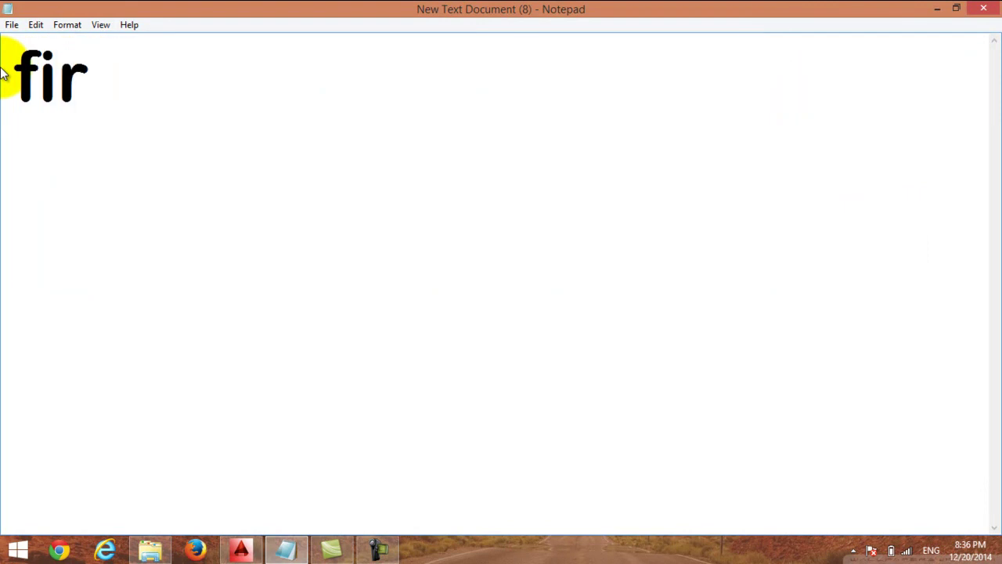
{"action": "type", "text": "st cli"}
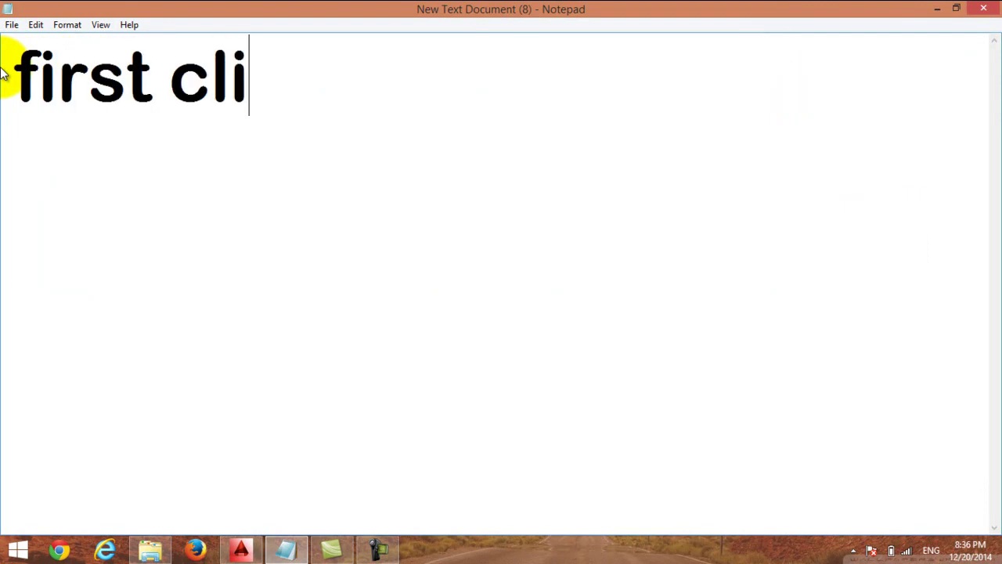
{"action": "type", "text": "ck on "}
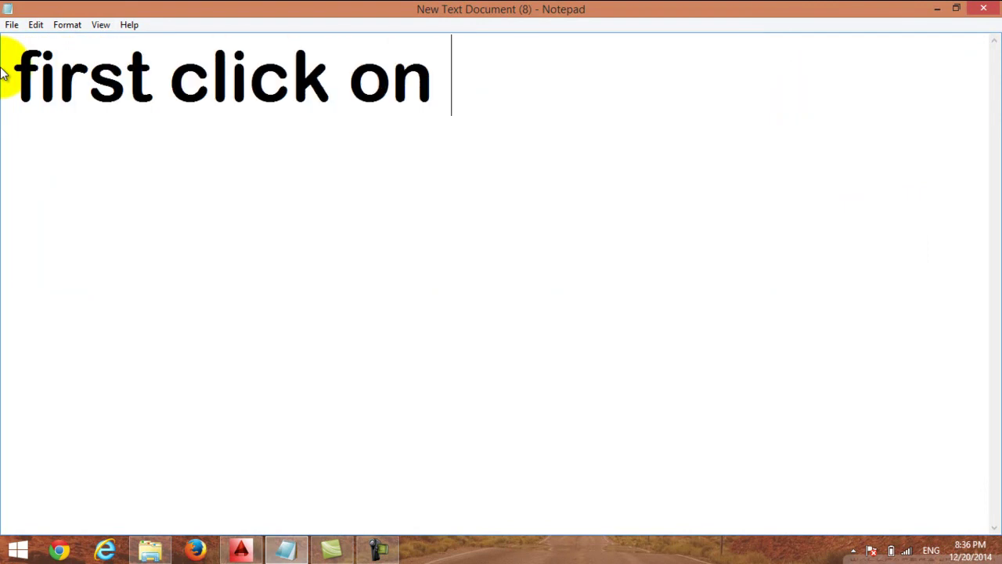
{"action": "type", "text": "Draft"}
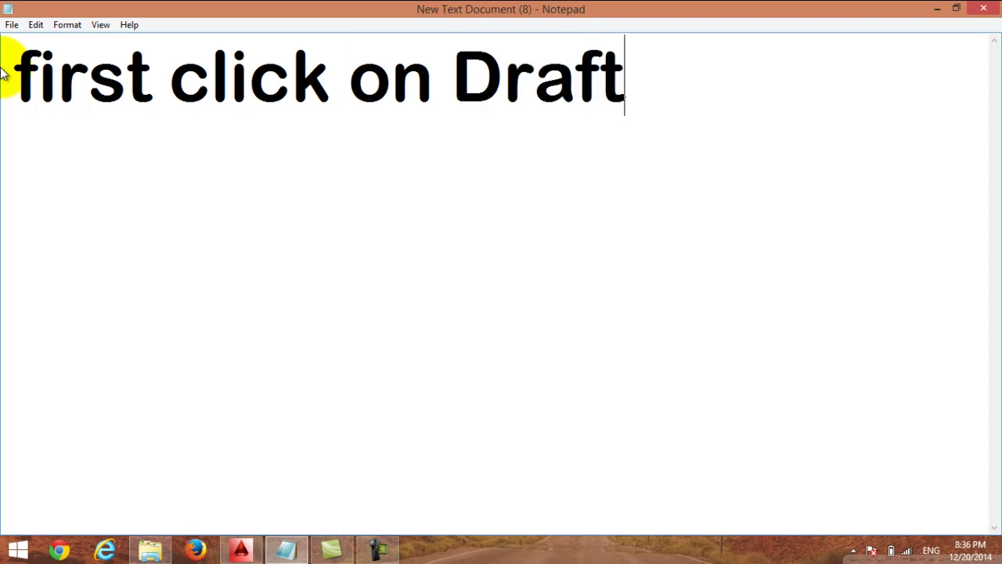
{"action": "type", "text": " and annotati"}
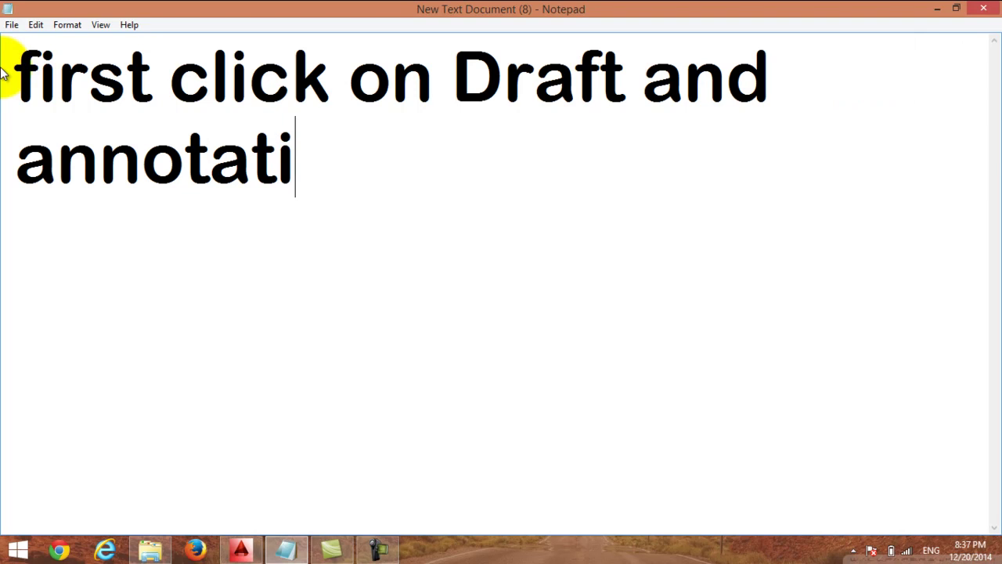
{"action": "type", "text": "on and "}
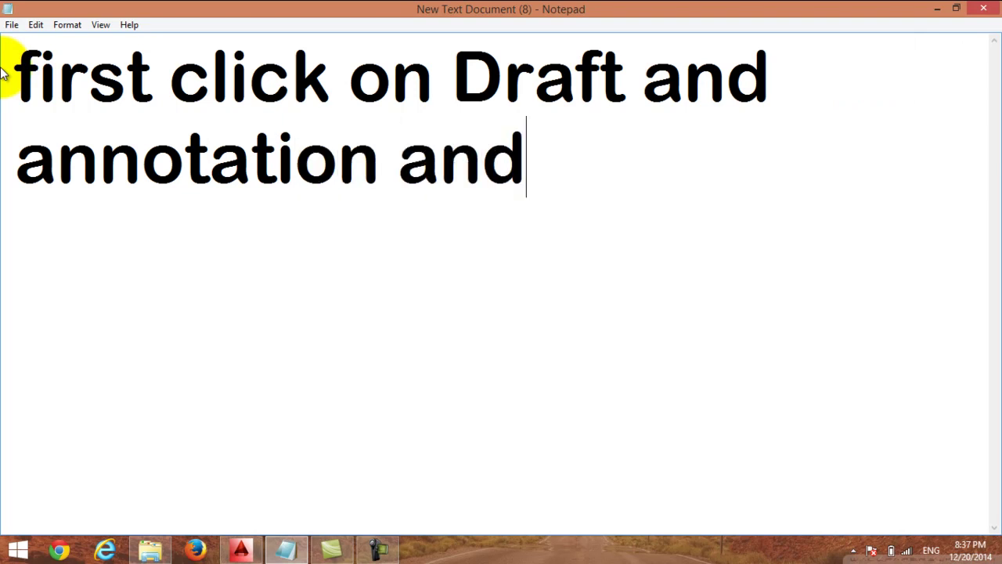
{"action": "type", "text": "ma"}
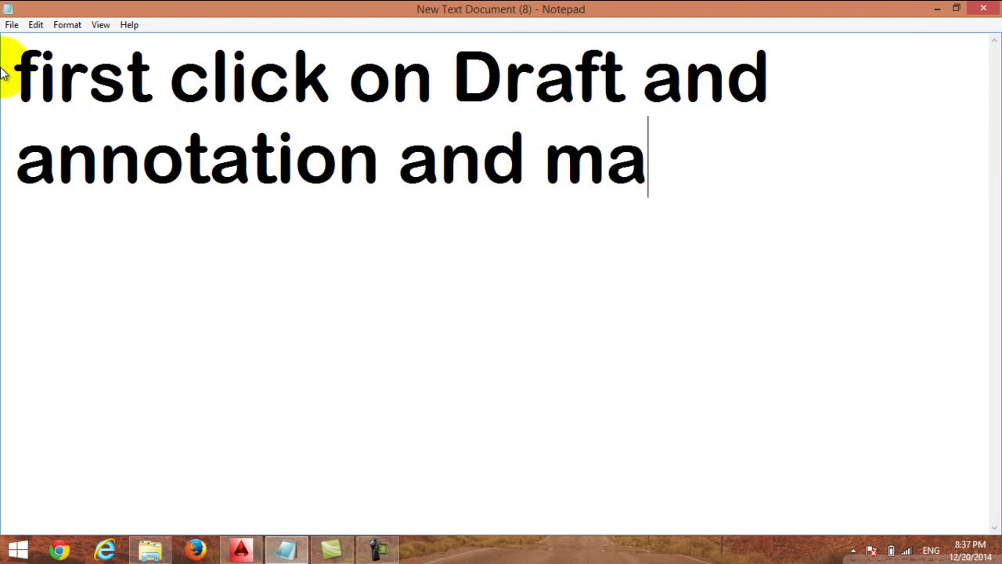
{"action": "type", "text": "ke a "}
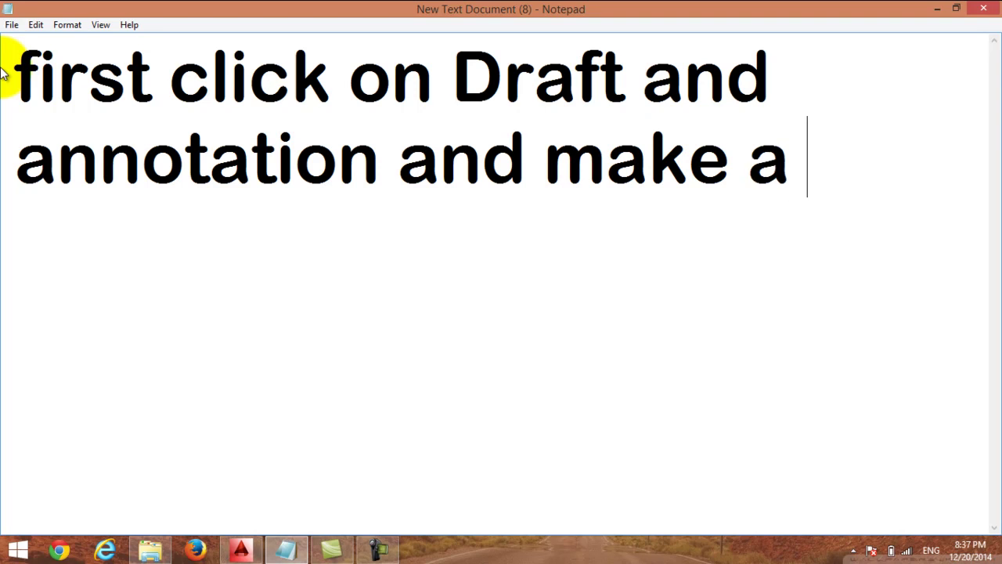
{"action": "type", "text": "squ"}
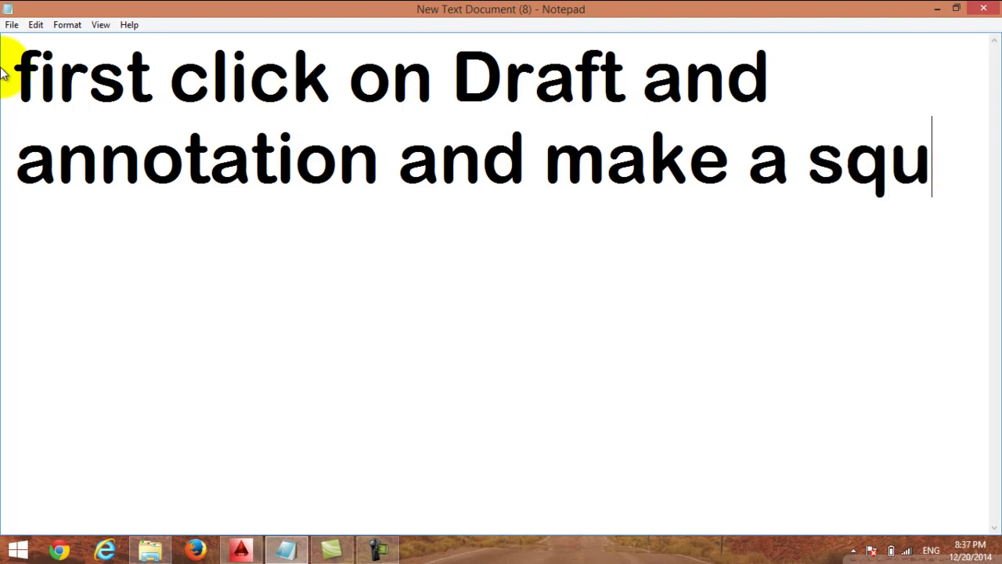
{"action": "type", "text": "are"}
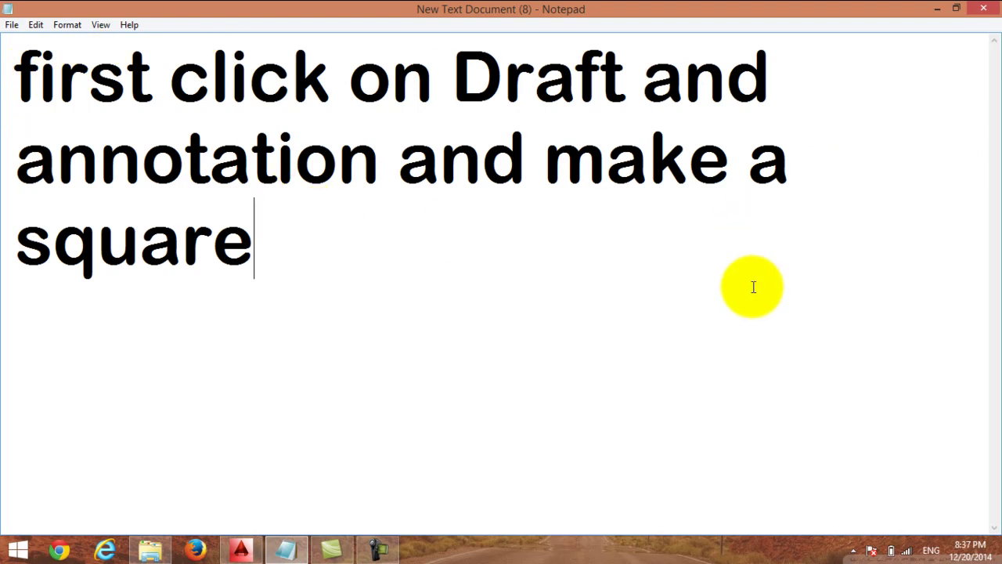
Keep the Drafting & Annotation workspace, start the LINE command and turn on ORTHO.
{"action": "left_click", "coordinate": [942, 7]}
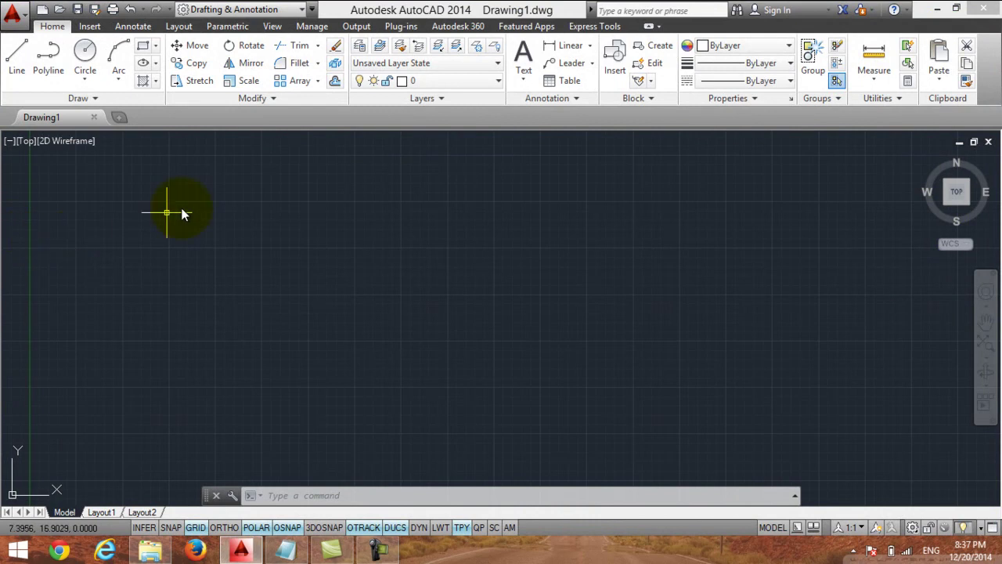
{"action": "left_click", "coordinate": [310, 9]}
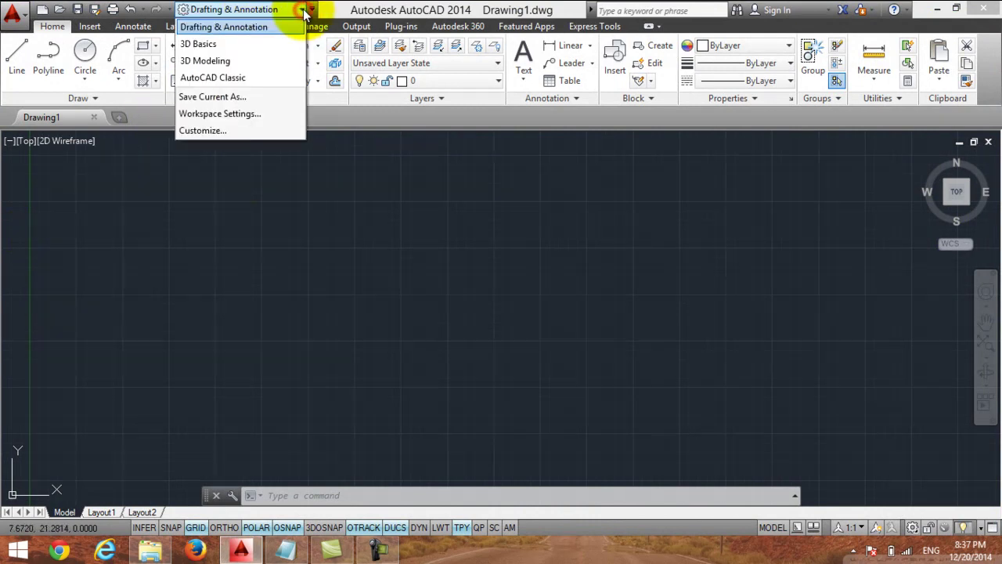
{"action": "left_click", "coordinate": [259, 27]}
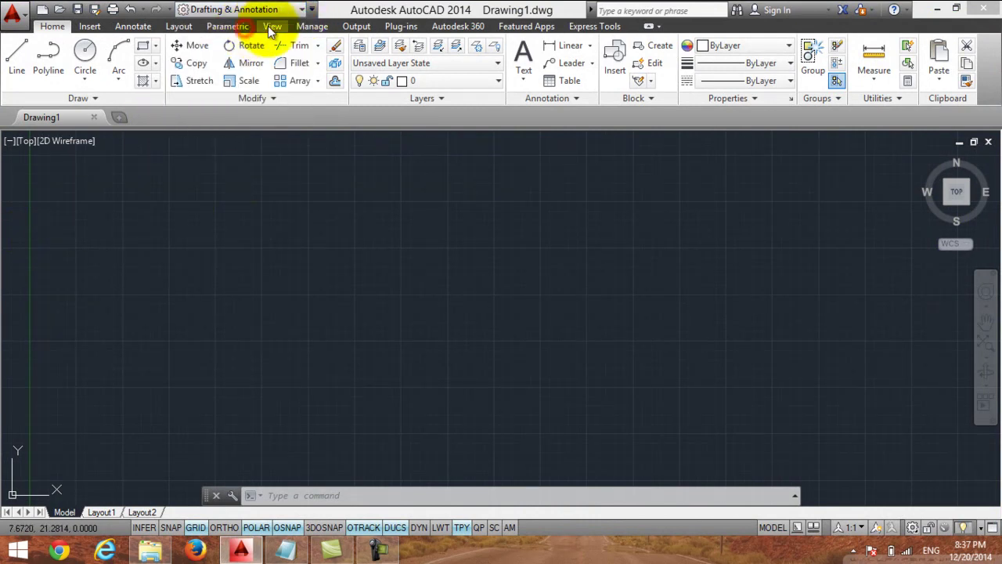
{"action": "left_click", "coordinate": [14, 57]}
{"action": "left_click", "coordinate": [223, 527]}
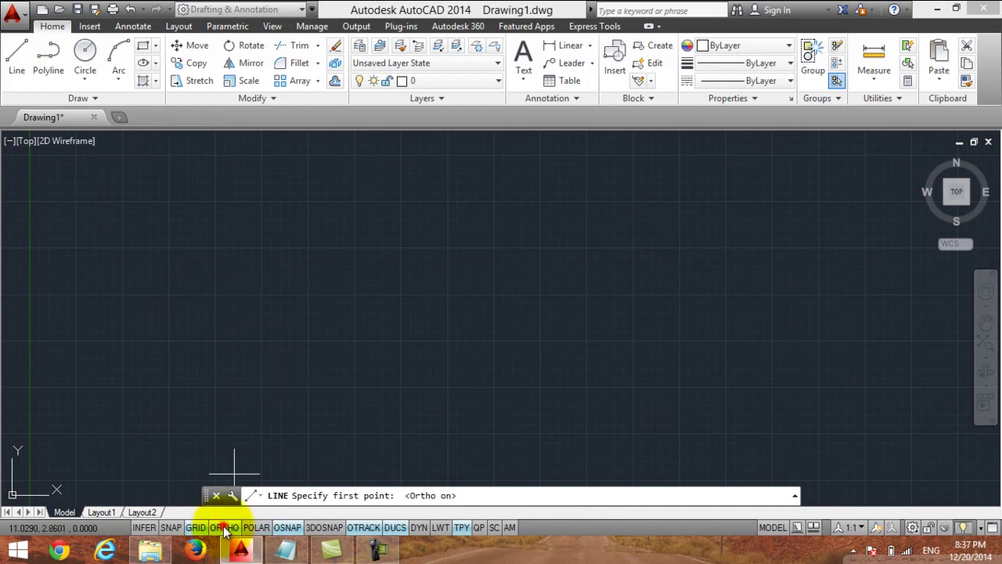
Draw four 10-unit sides from the first corner, closing the square back at its start point.
{"action": "left_click", "coordinate": [307, 202]}
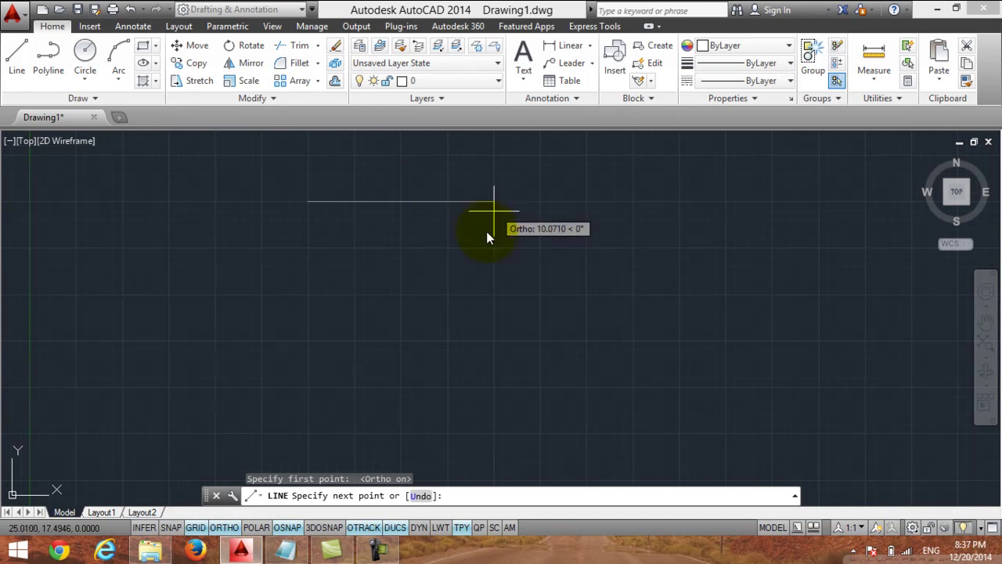
{"action": "type", "text": "10"}
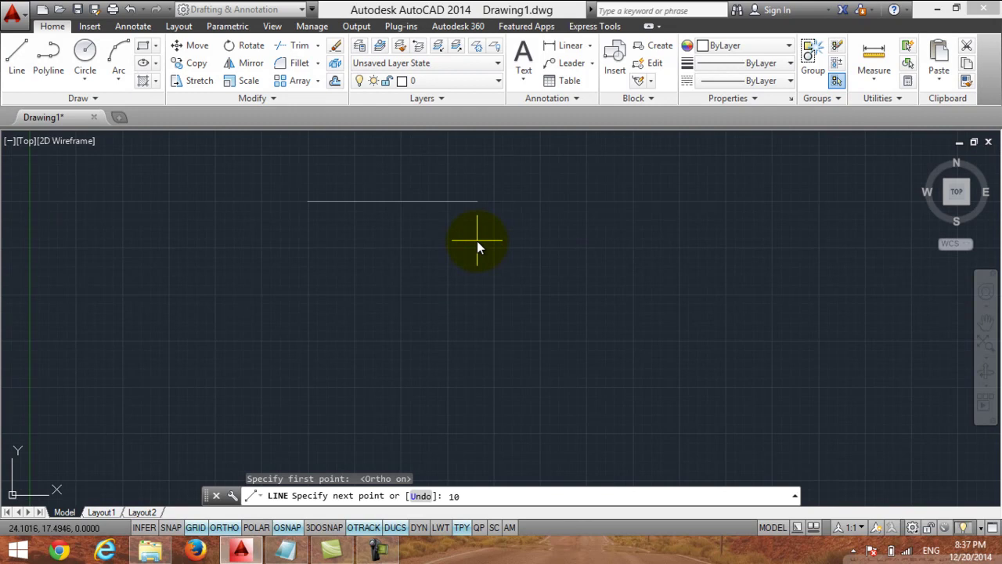
{"action": "key", "text": "Return"}
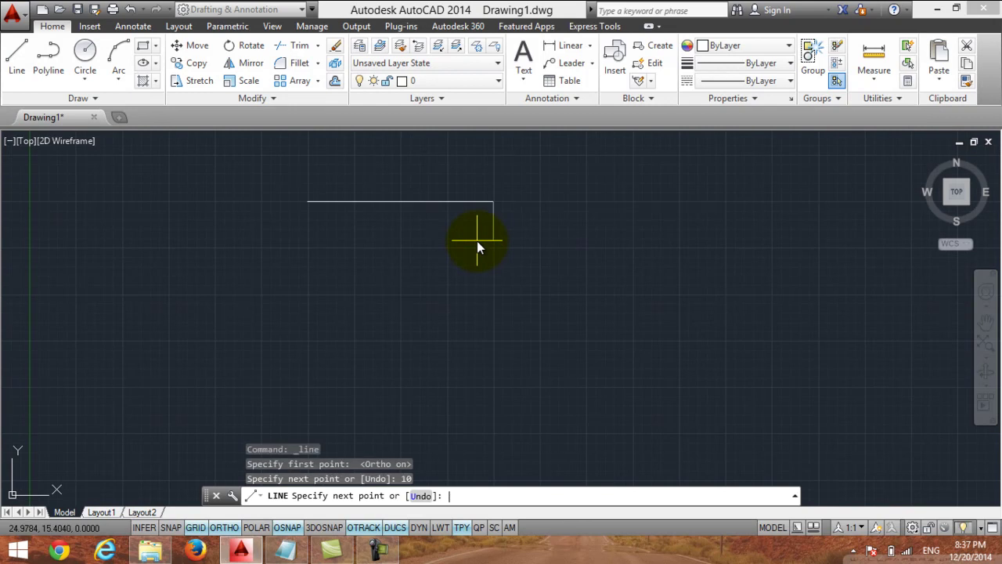
{"action": "type", "text": "10"}
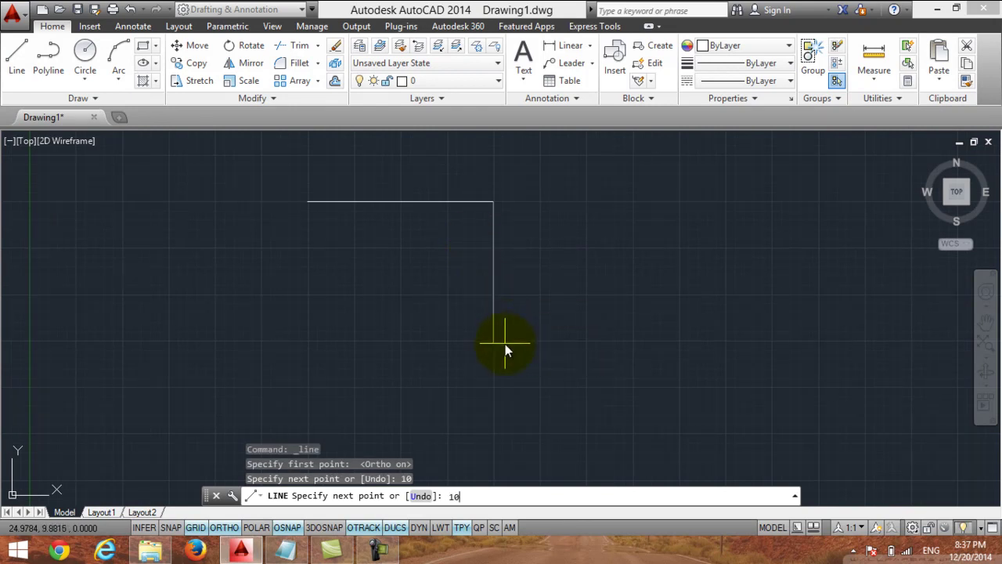
{"action": "key", "text": "Return"}
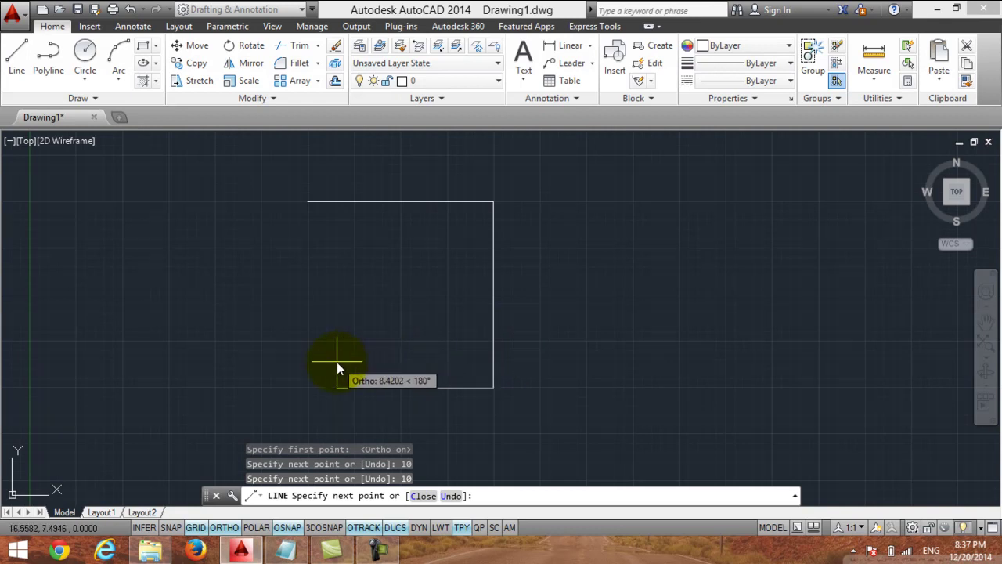
{"action": "type", "text": "10"}
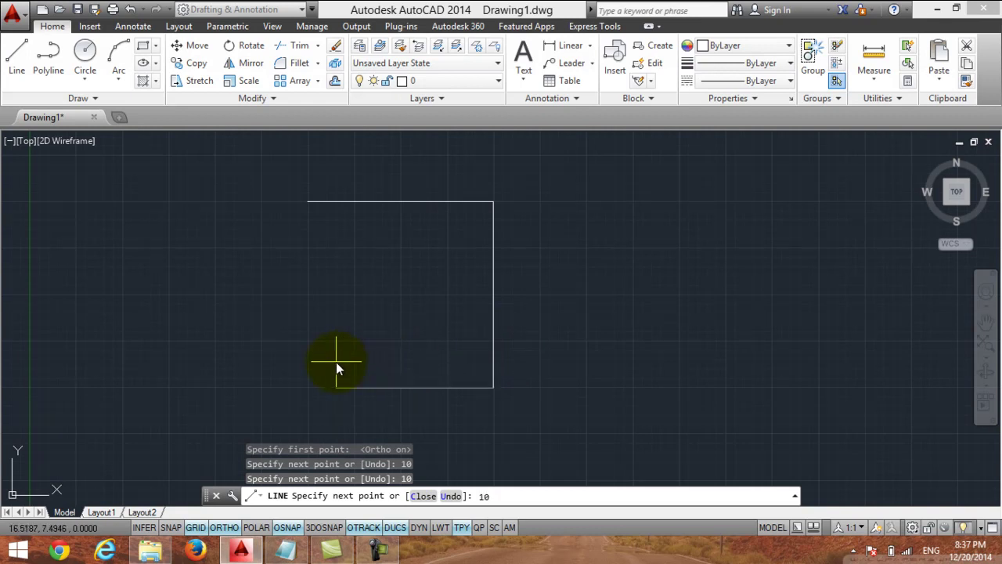
{"action": "key", "text": "Return"}
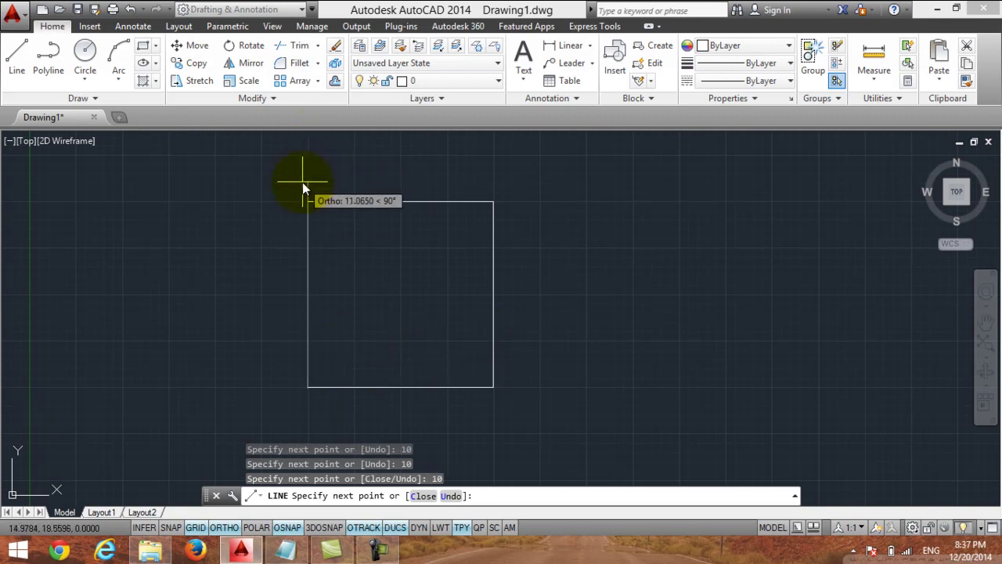
{"action": "type", "text": "10"}
{"action": "key", "text": "Return"}
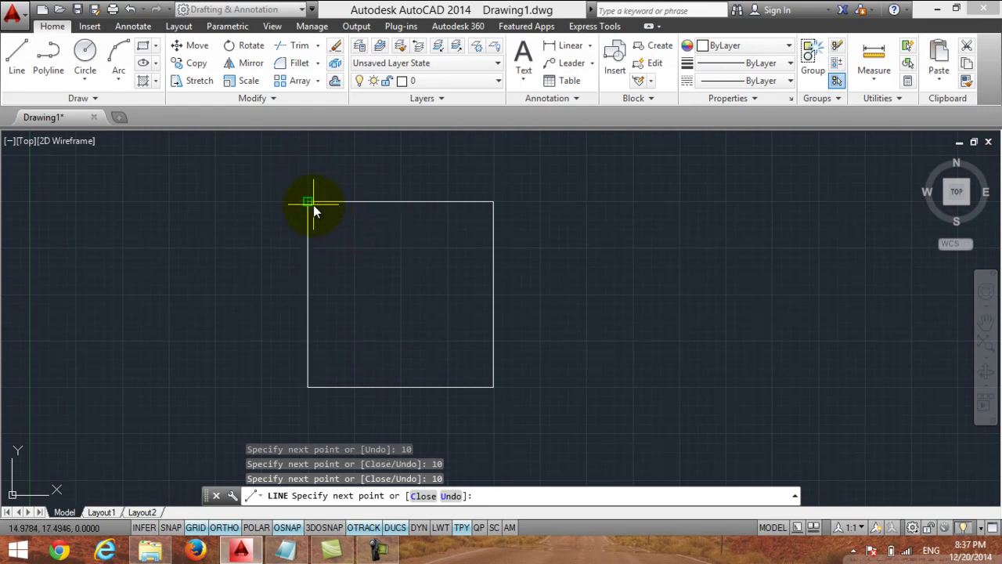
{"action": "left_click", "coordinate": [313, 205]}
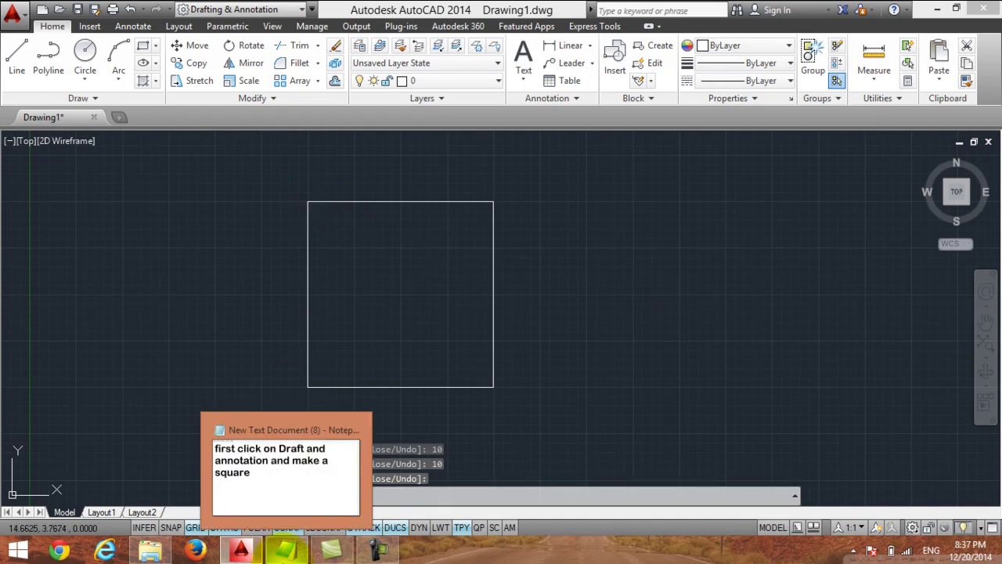
Replace the Notepad note with 'i made the square 10cm each line'.
{"action": "left_click", "coordinate": [286, 550]}
{"action": "left_click_drag", "start_coordinate": [407, 321], "coordinate": [12, 75]}
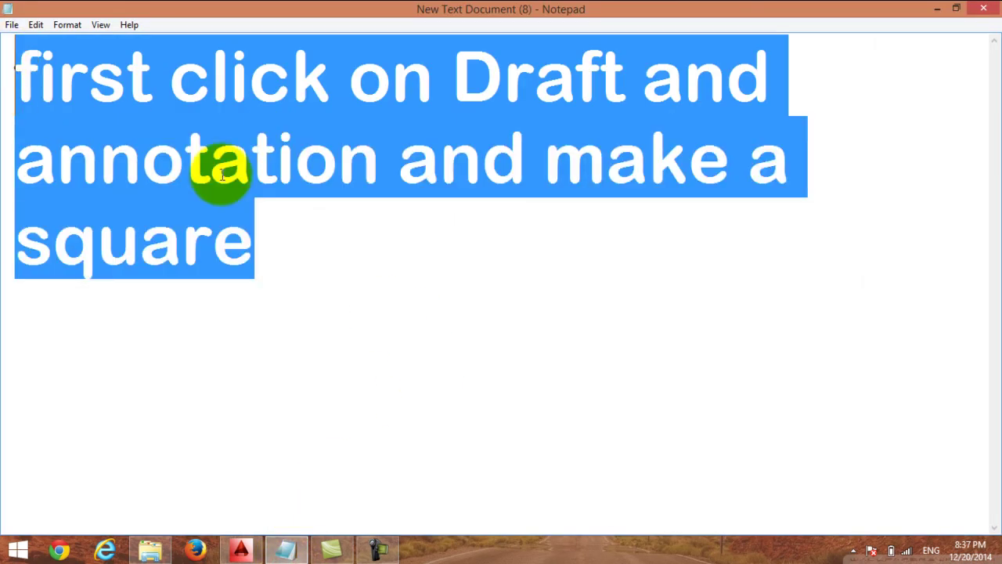
{"action": "type", "text": "i"}
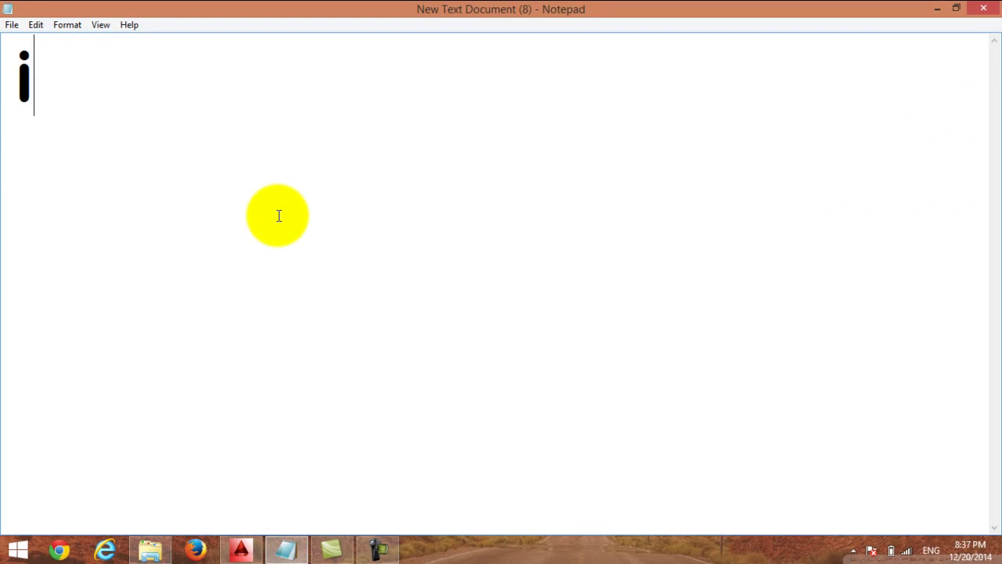
{"action": "type", "text": " made"}
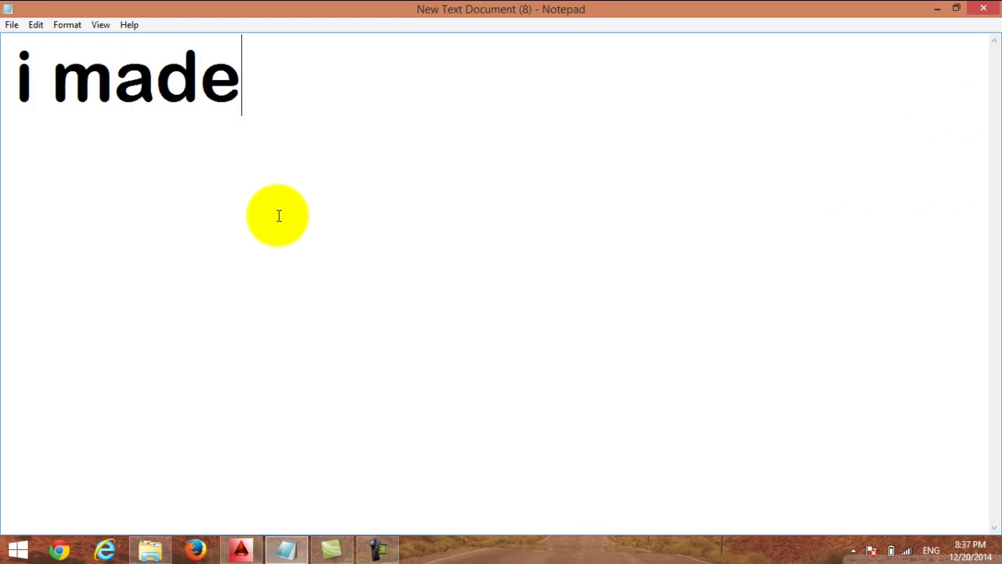
{"action": "type", "text": " the s"}
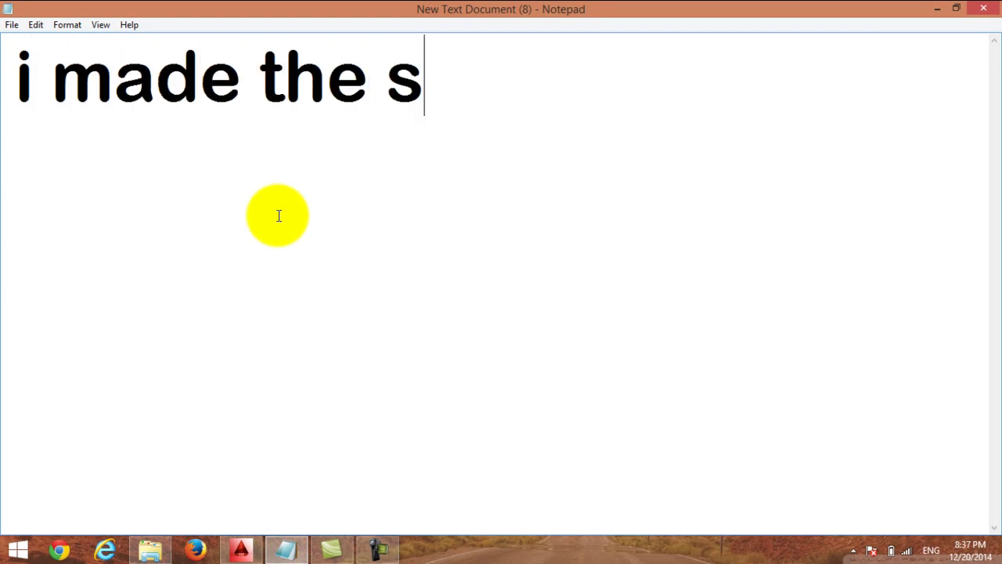
{"action": "type", "text": "quare "}
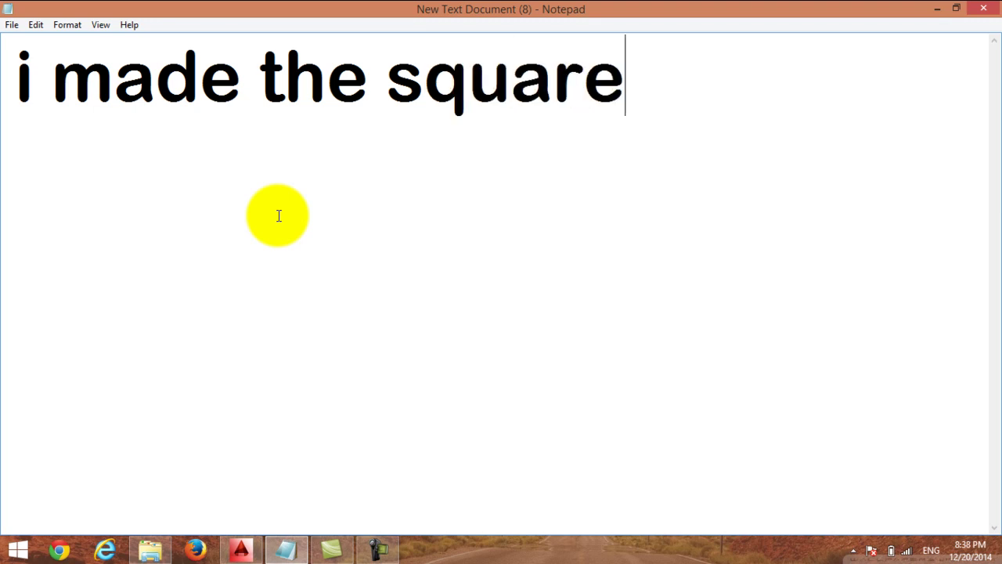
{"action": "type", "text": "10"}
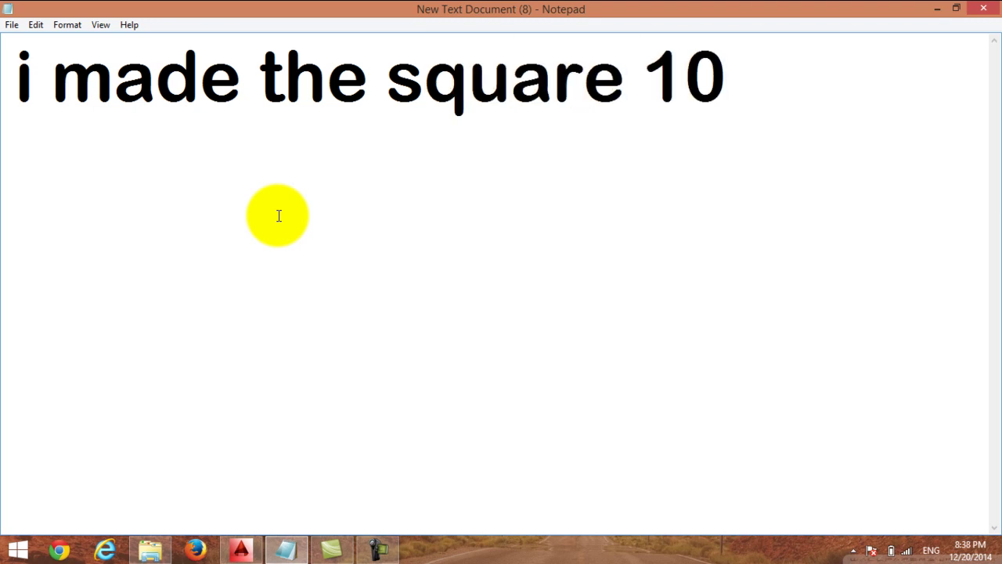
{"action": "type", "text": "cm ea"}
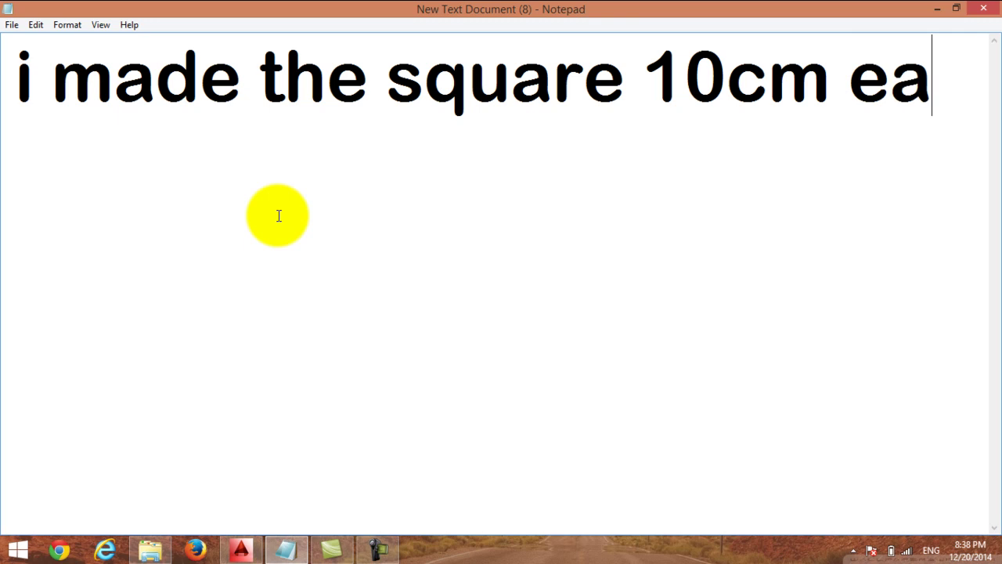
{"action": "type", "text": "ch li"}
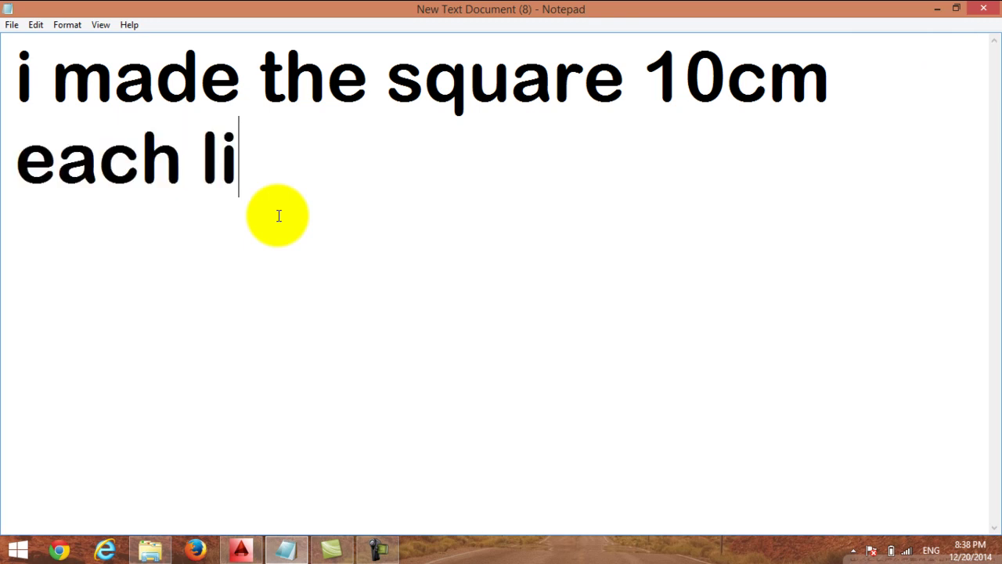
{"action": "type", "text": "ne"}
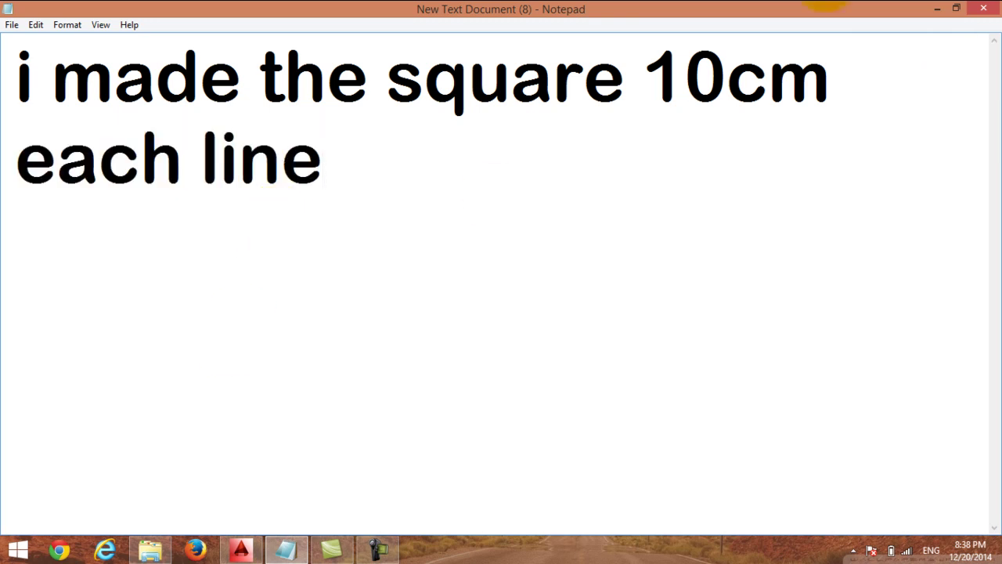
{"action": "left_click", "coordinate": [937, 8]}
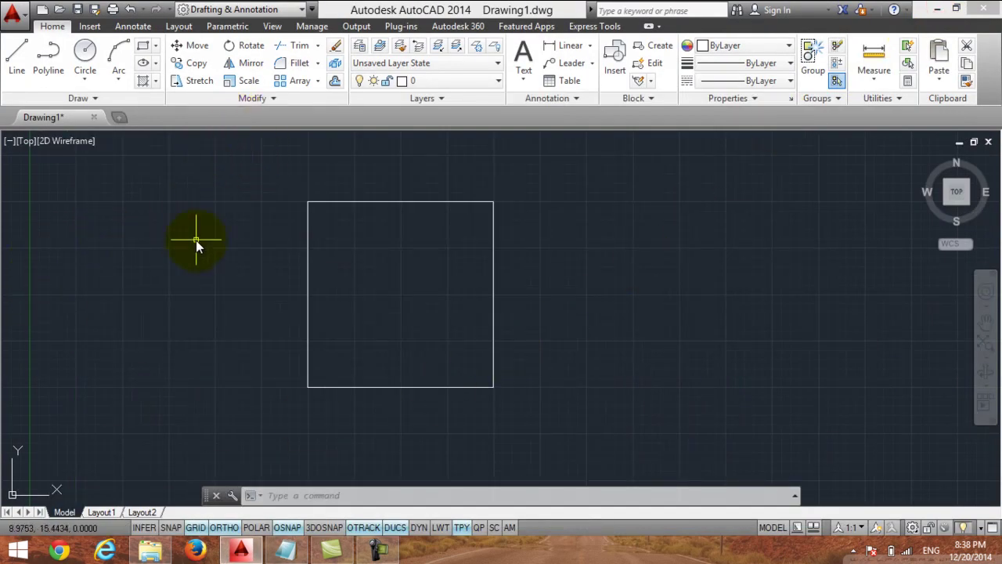
{"action": "left_click", "coordinate": [286, 548]}
{"action": "left_click_drag", "start_coordinate": [367, 175], "coordinate": [17, 74]}
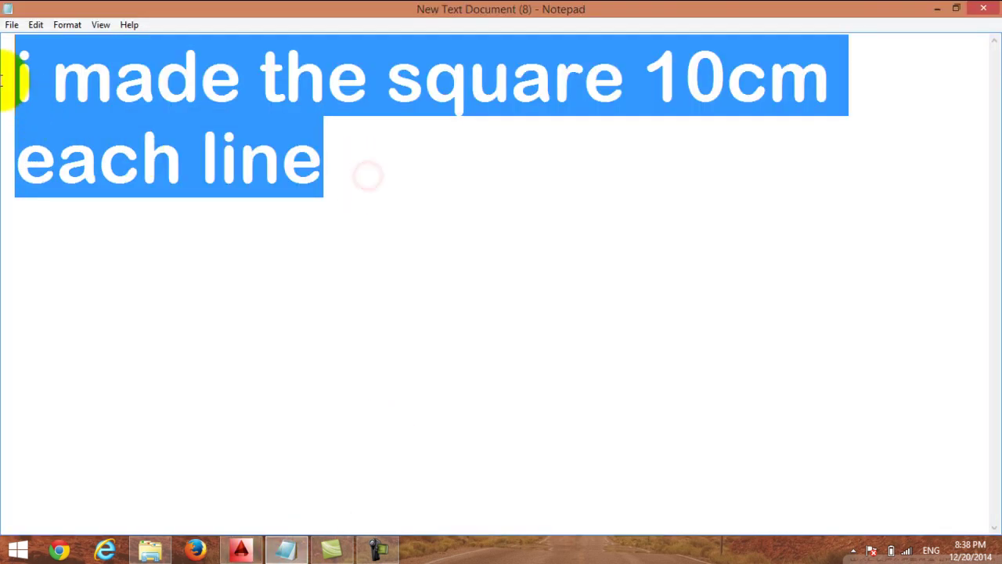
Write 'to round the corners' and 'click on FILLET' in the note, briefly highlighting FILLET.
{"action": "type", "text": "to"}
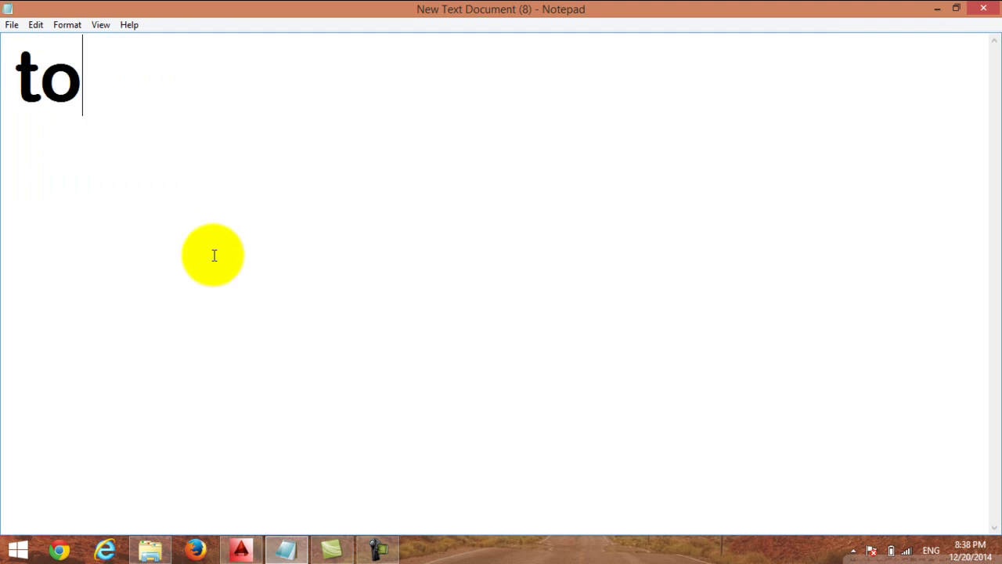
{"action": "type", "text": " rou"}
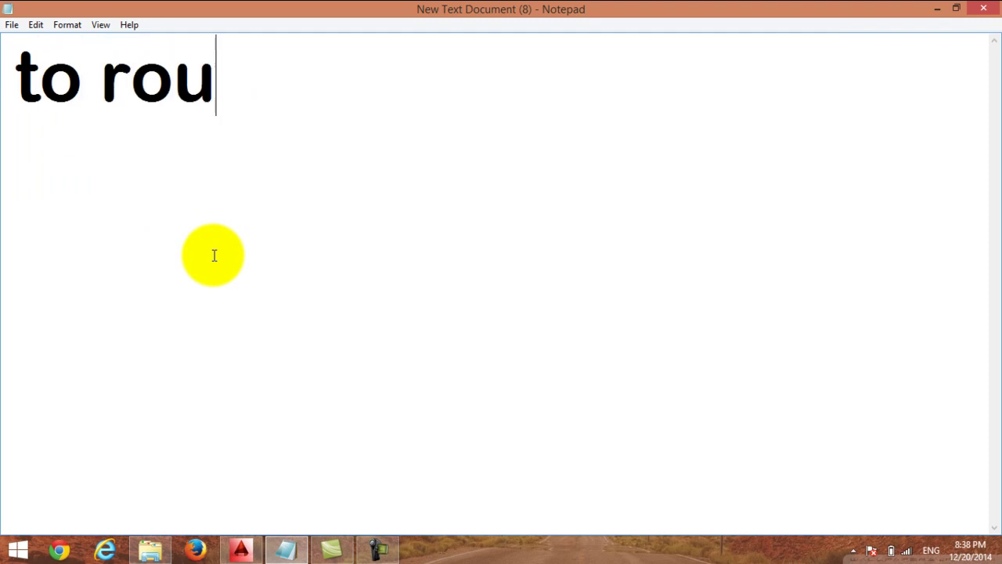
{"action": "type", "text": "nd the "}
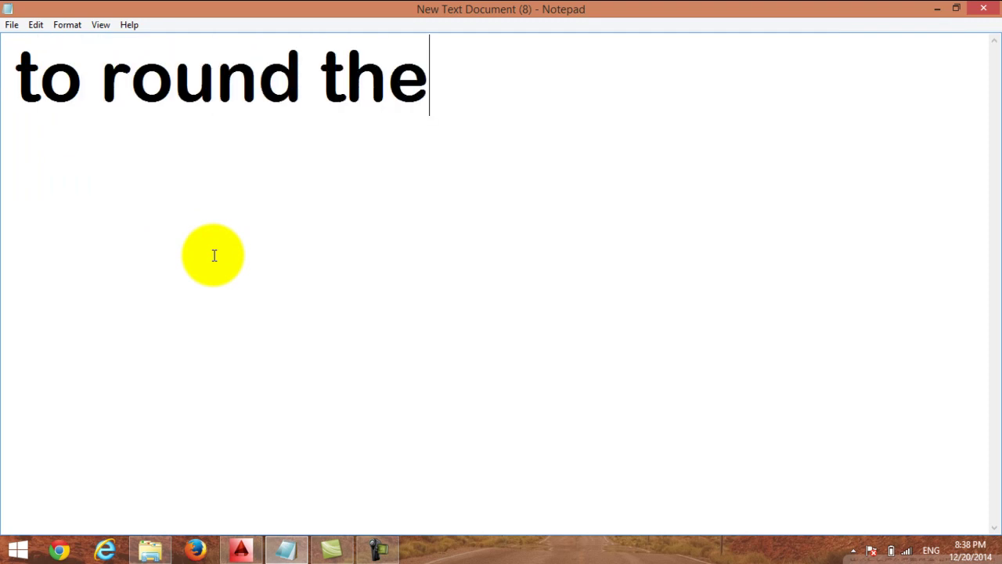
{"action": "type", "text": "corne"}
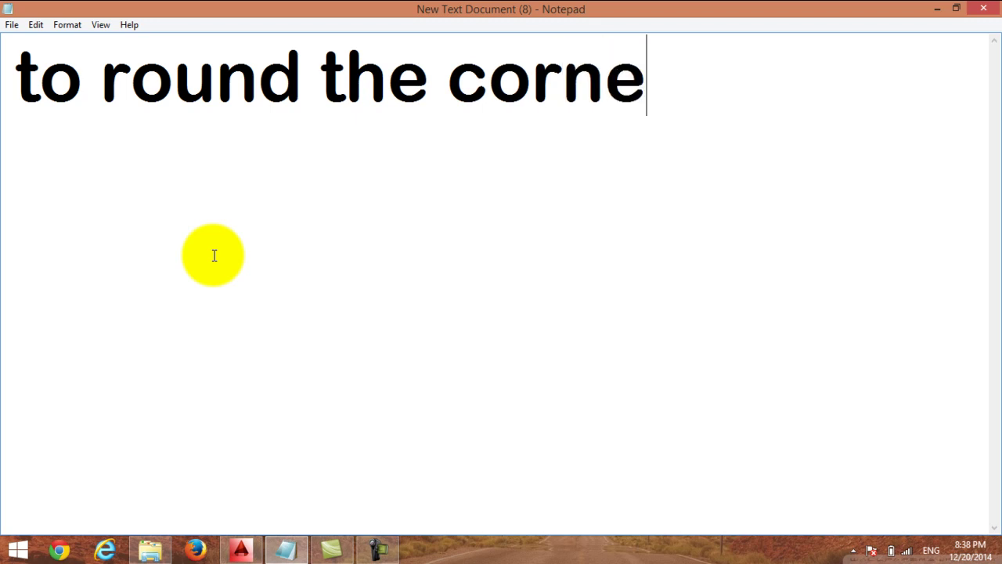
{"action": "type", "text": "rs  "}
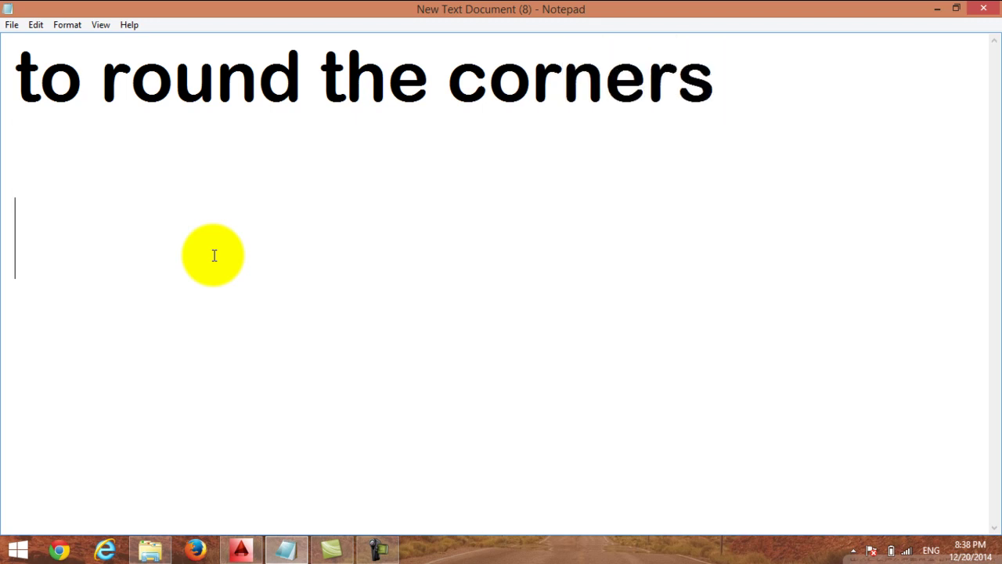
{"action": "type", "text": "click o"}
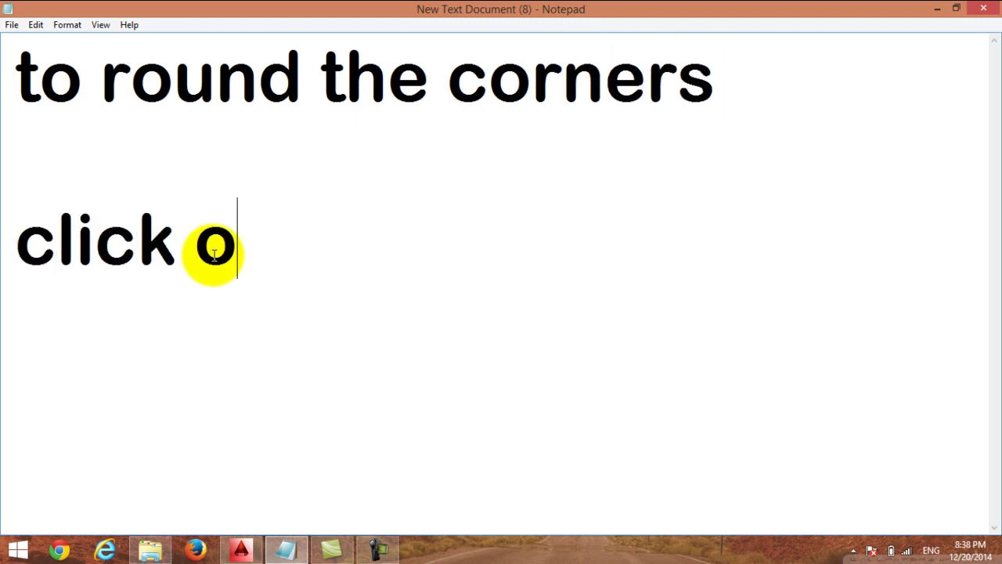
{"action": "type", "text": "n F"}
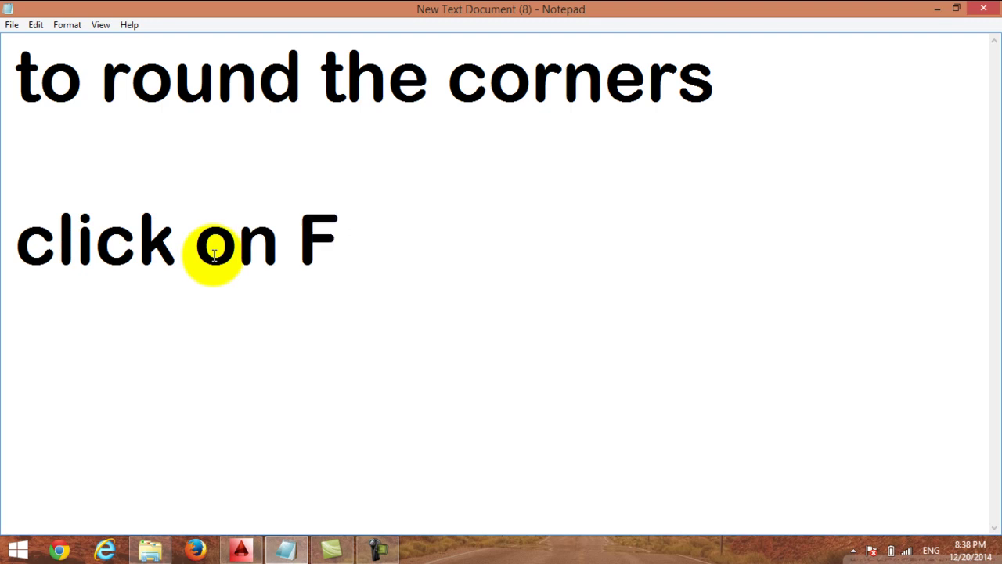
{"action": "type", "text": "ILLET"}
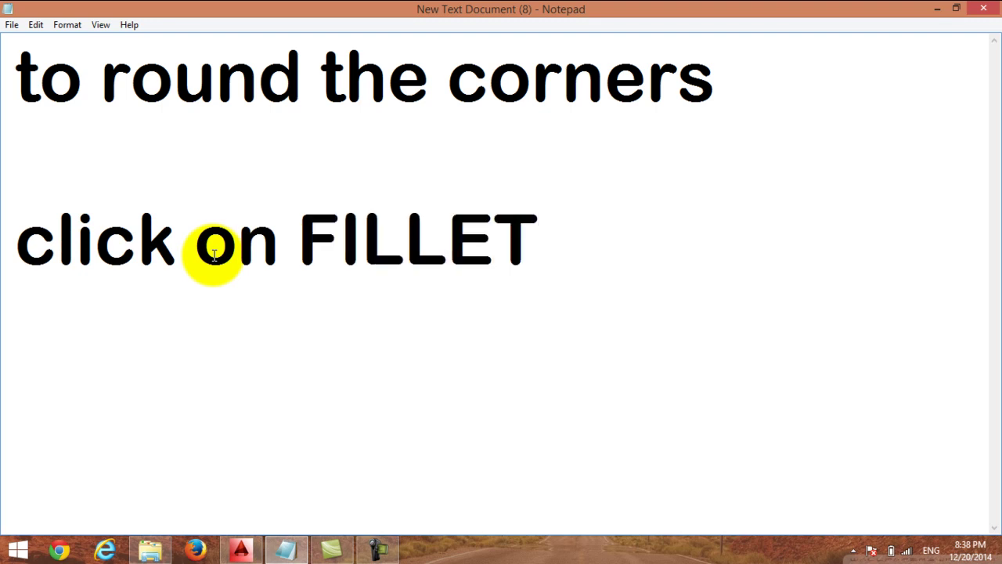
{"action": "mouse_move", "coordinate": [558, 238]}
{"action": "left_mouse_down"}
{"action": "mouse_move", "coordinate": [418, 266]}
{"action": "mouse_move", "coordinate": [302, 264]}
{"action": "left_mouse_up"}
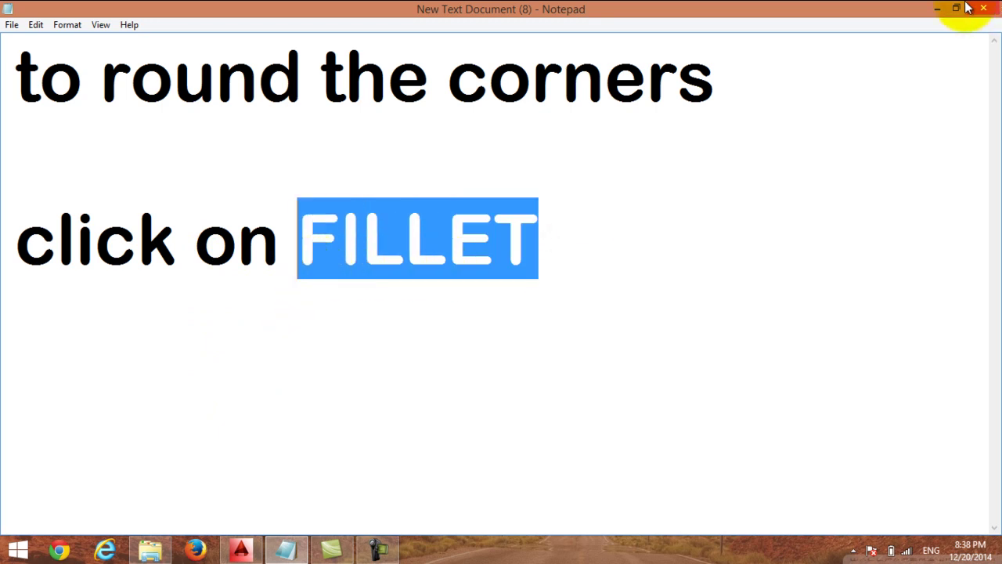
{"action": "left_click", "coordinate": [746, 245]}
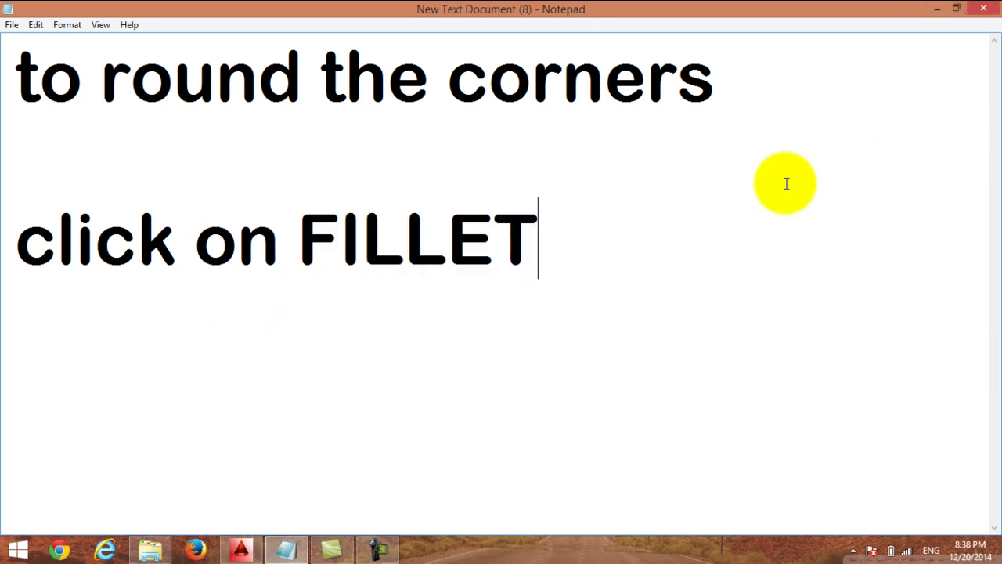
Start Fillet from the Home tab dropdown and choose its Radius option at the command line.
{"action": "left_click", "coordinate": [937, 8]}
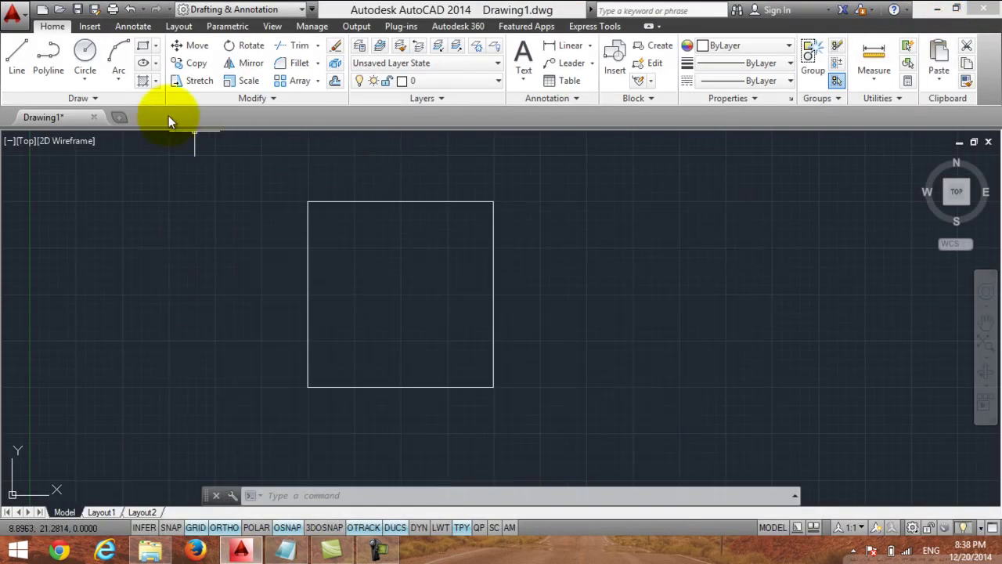
{"action": "left_click", "coordinate": [318, 65]}
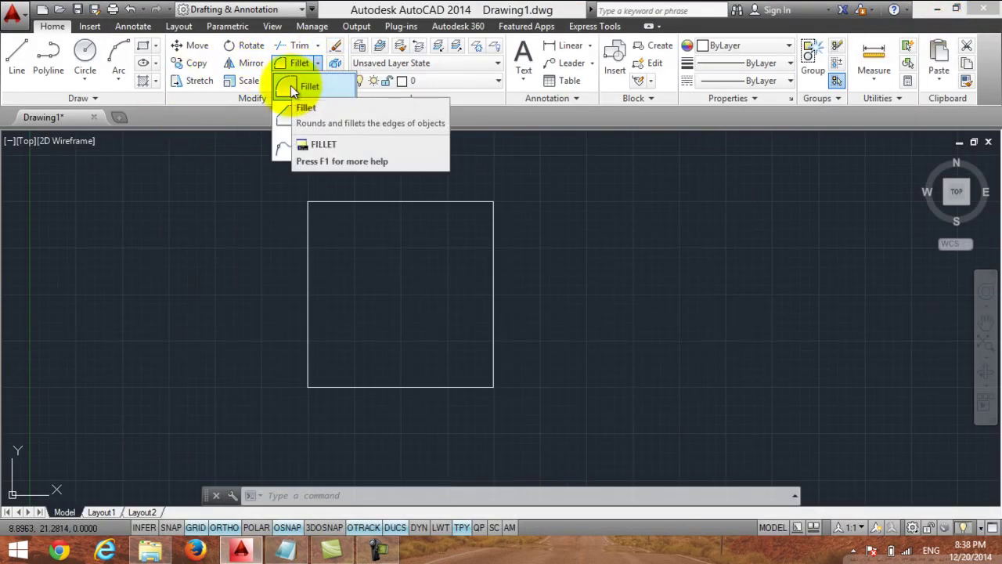
{"action": "left_click", "coordinate": [291, 86]}
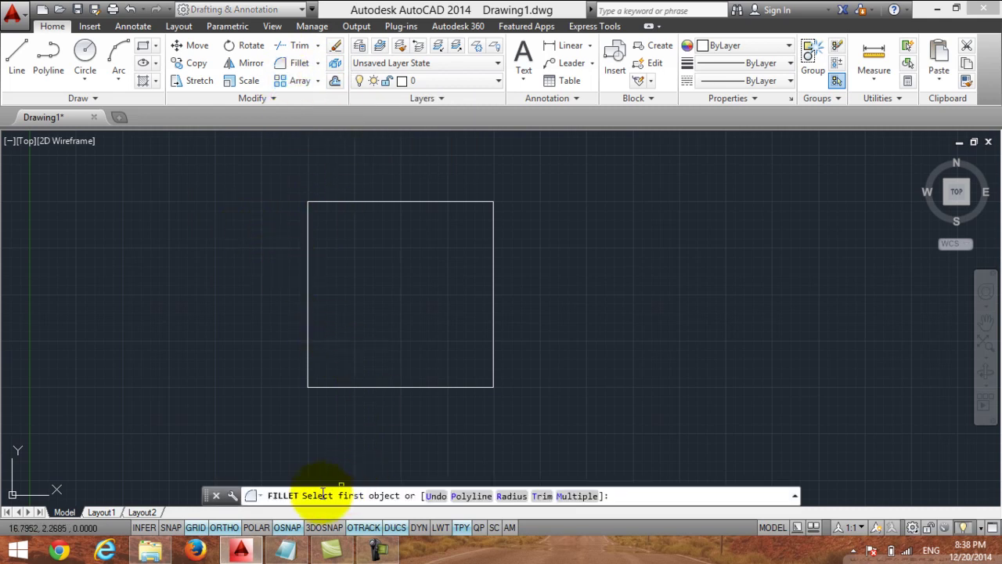
{"action": "left_click", "coordinate": [508, 497]}
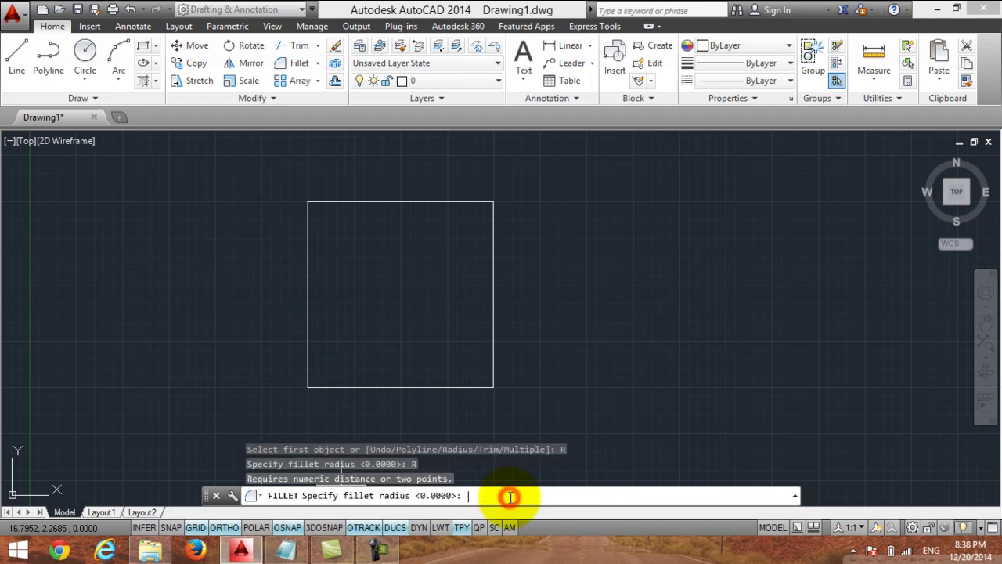
{"action": "left_click", "coordinate": [286, 548]}
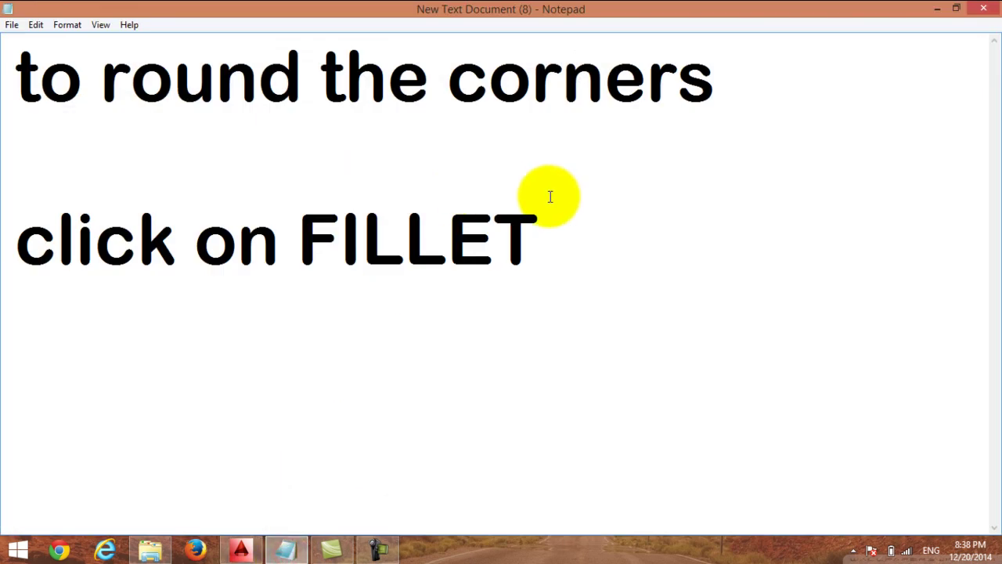
Rewrite the note as 'click on Radius on the comment box' plus a line giving the radius as 3 cm.
{"action": "key", "text": "ctrl+a"}
{"action": "type", "text": "click on "}
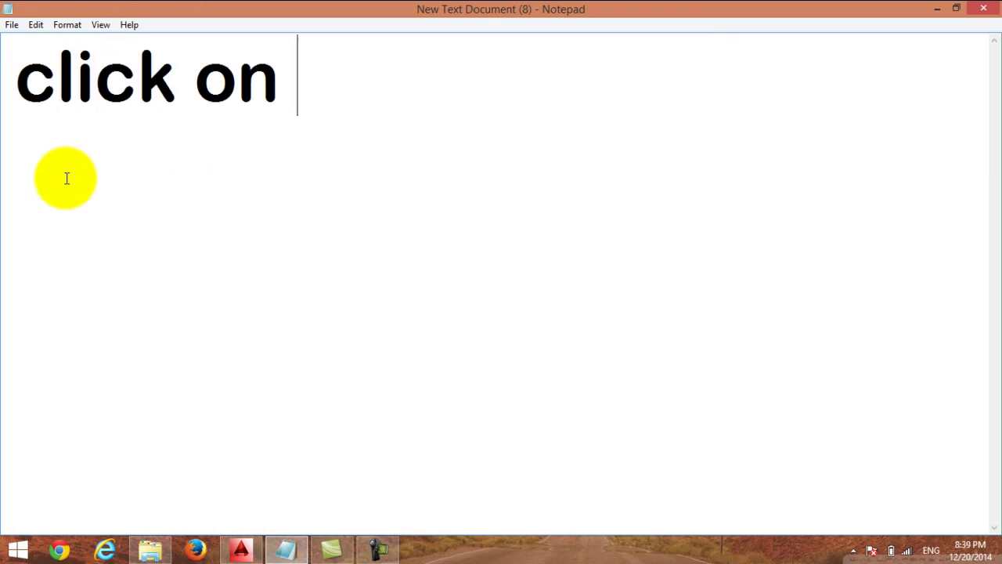
{"action": "type", "text": "Radi"}
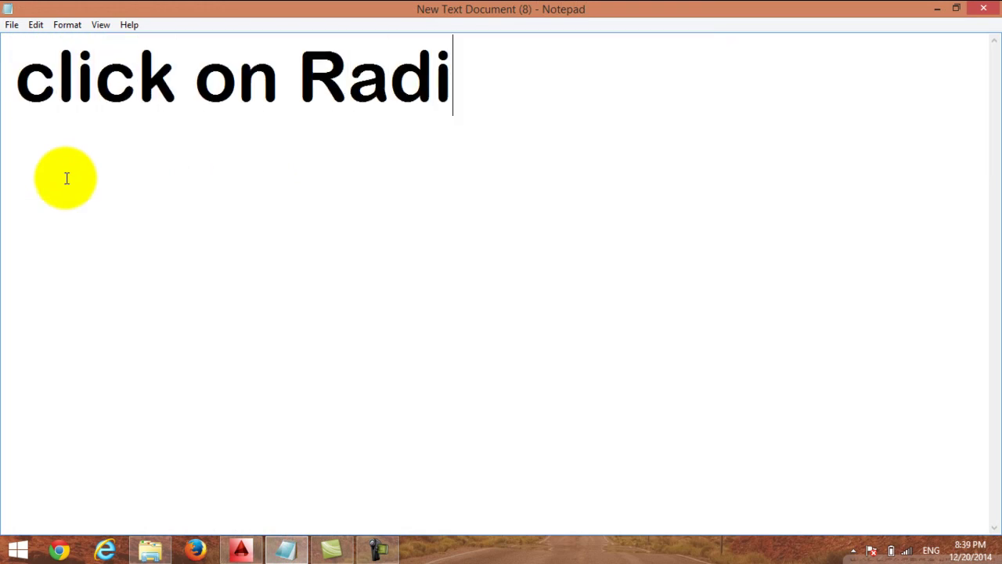
{"action": "type", "text": "us "}
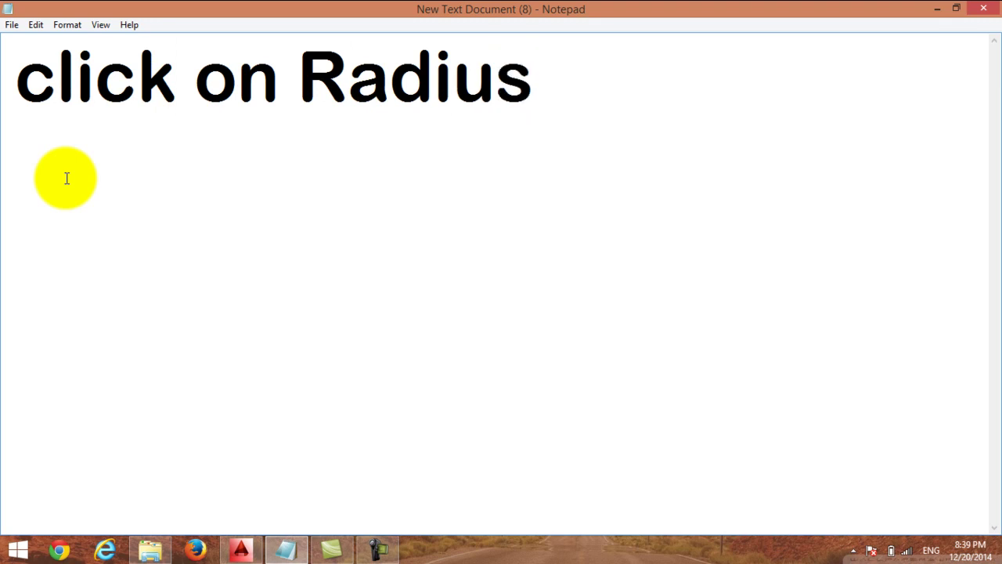
{"action": "type", "text": "on the "}
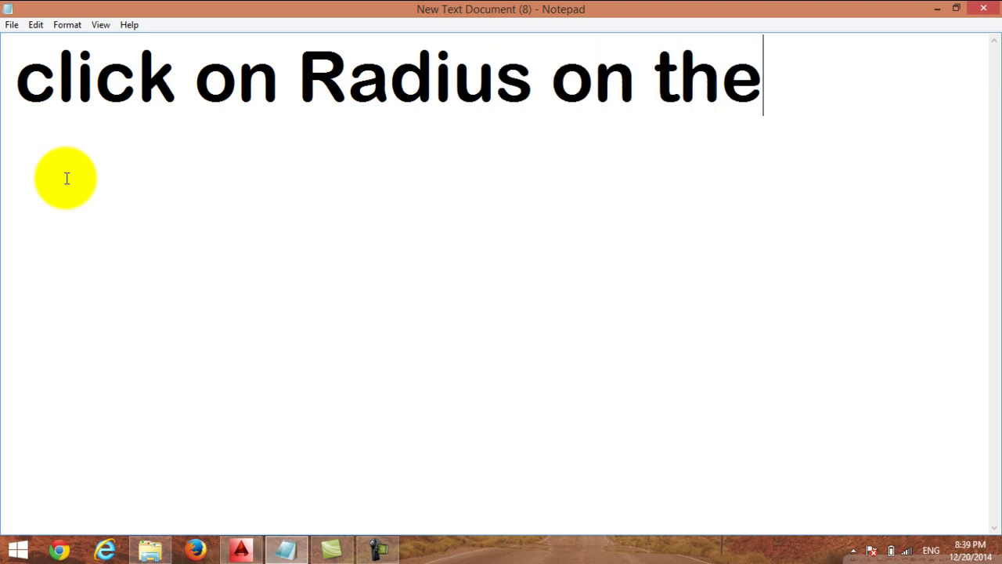
{"action": "type", "text": "commen"}
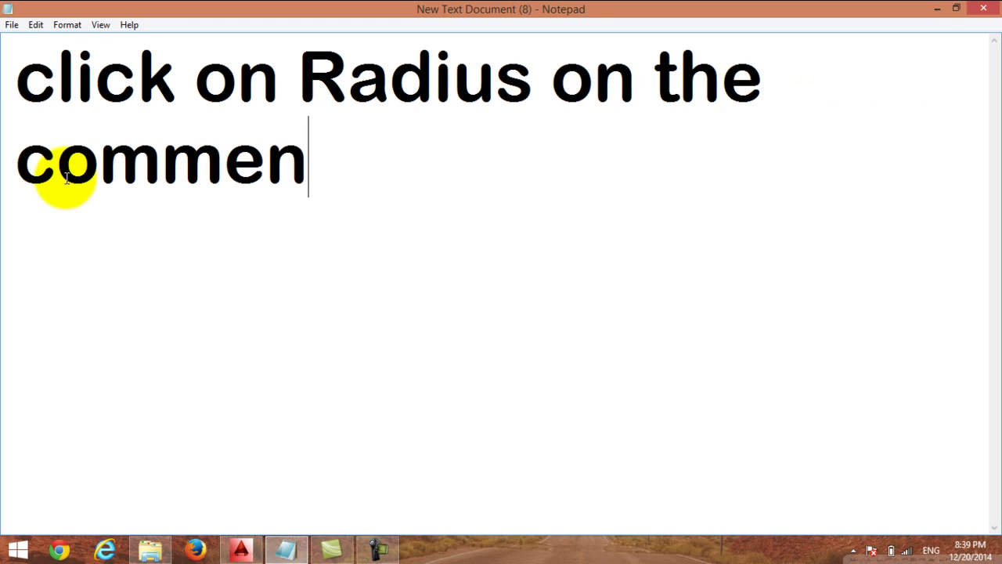
{"action": "type", "text": "t box"}
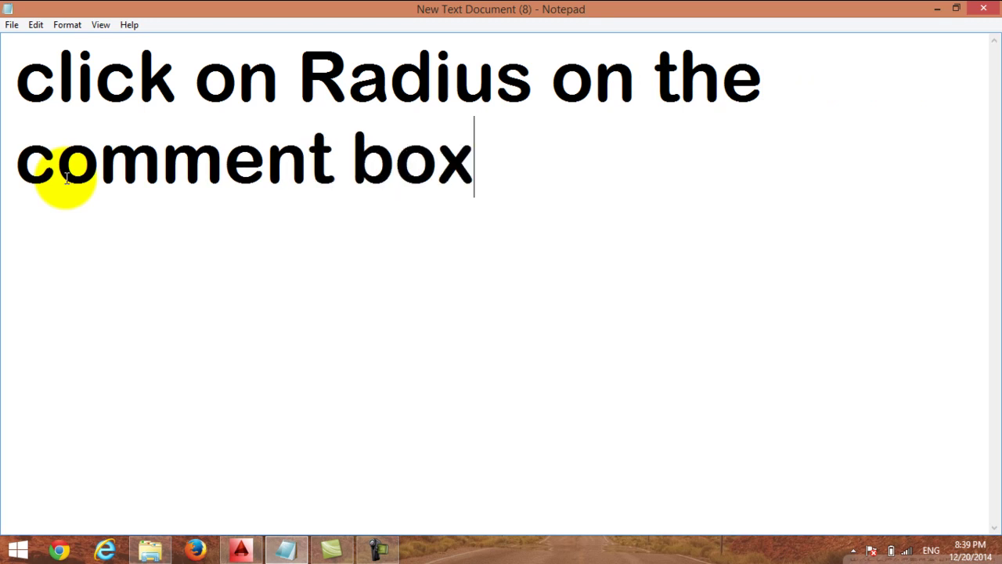
{"action": "left_click", "coordinate": [939, 8]}
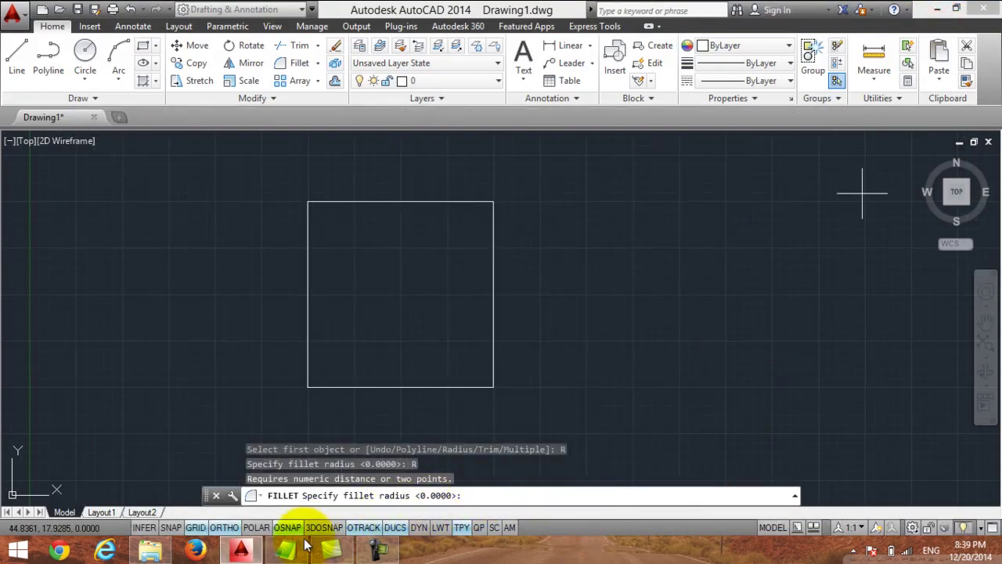
{"action": "left_click", "coordinate": [297, 546]}
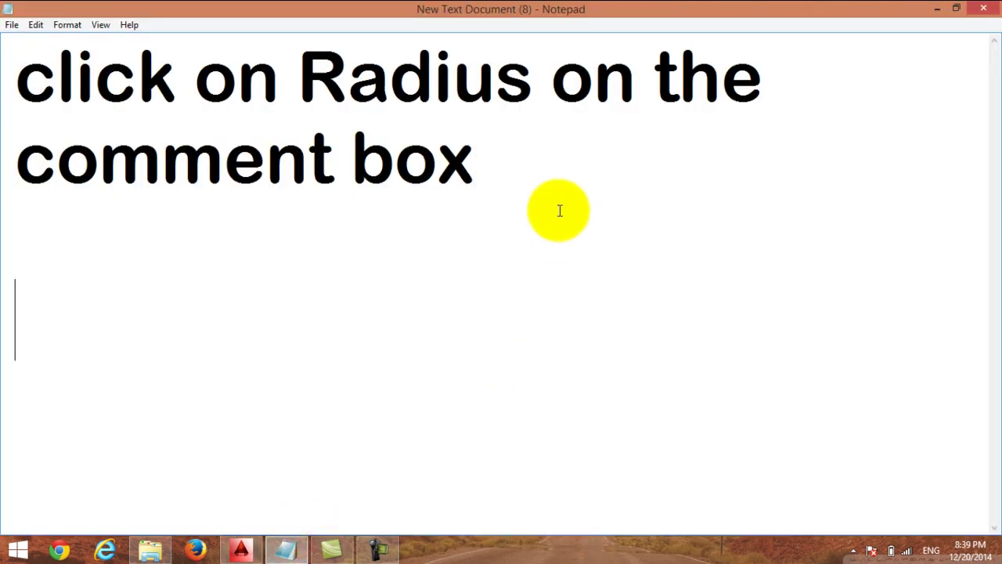
{"action": "type", "text": "give"}
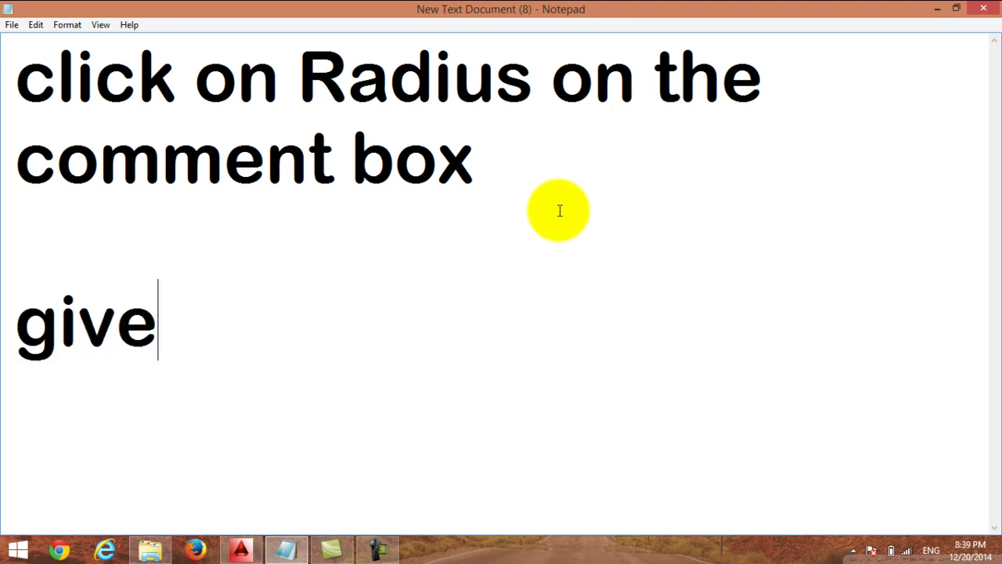
{"action": "type", "text": " avalu"}
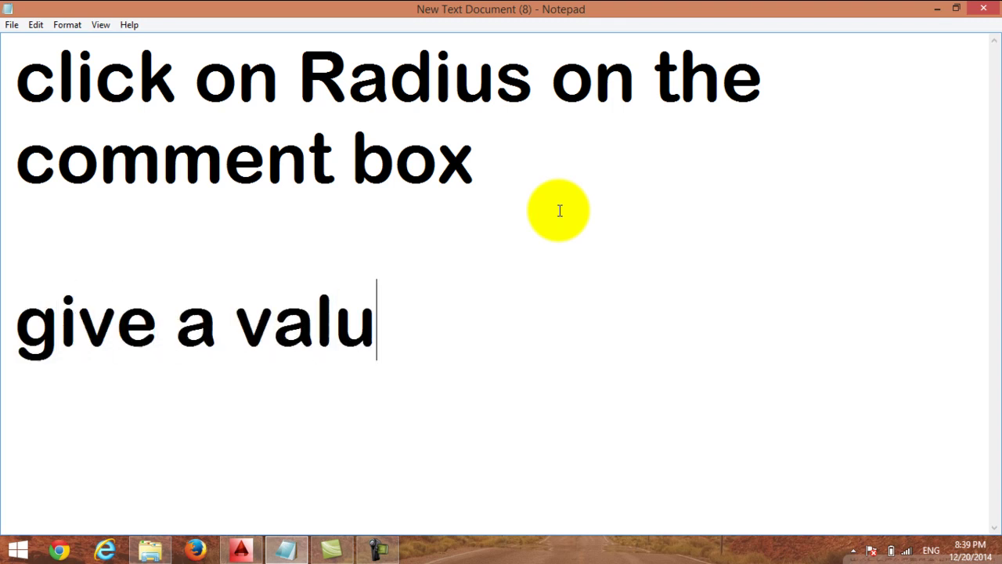
{"action": "type", "text": "for"}
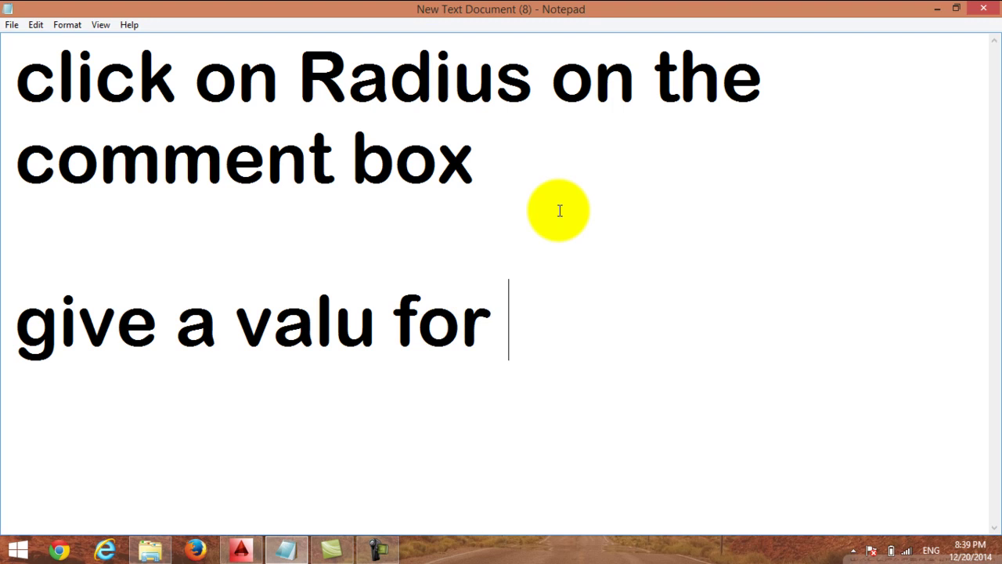
{"action": "type", "text": "the cor"}
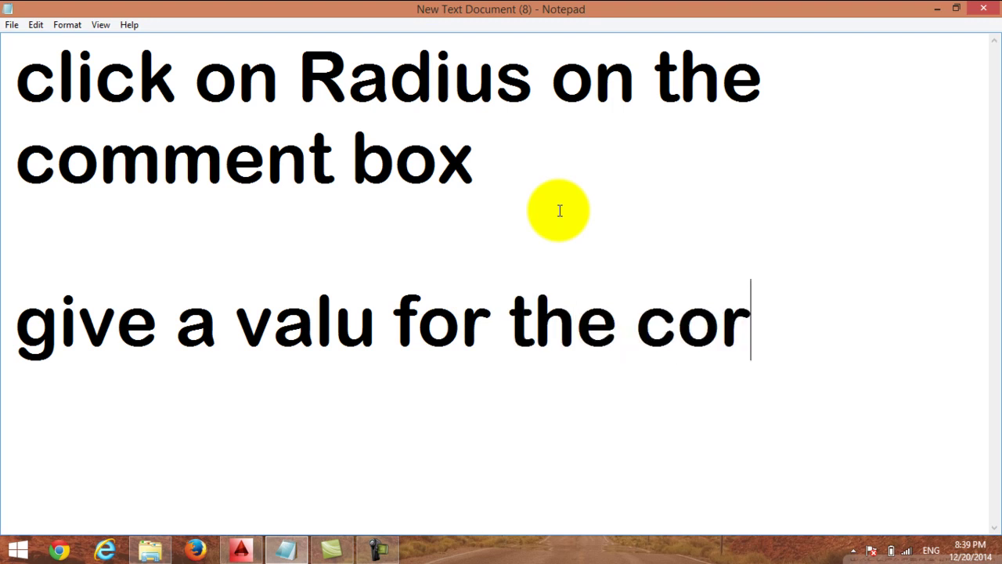
{"action": "type", "text": "nerre"}
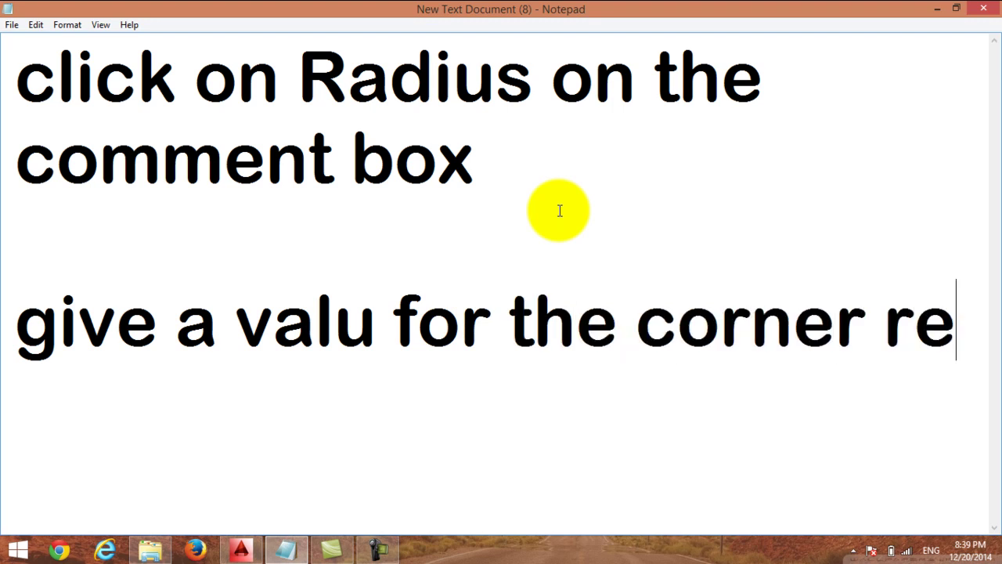
{"action": "type", "text": "dius "}
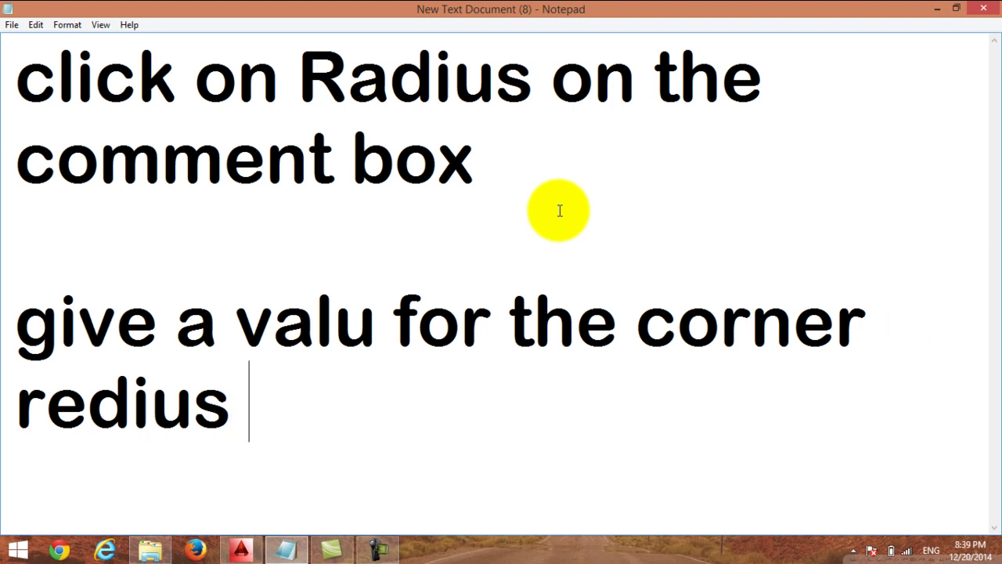
{"action": "type", "text": "i "}
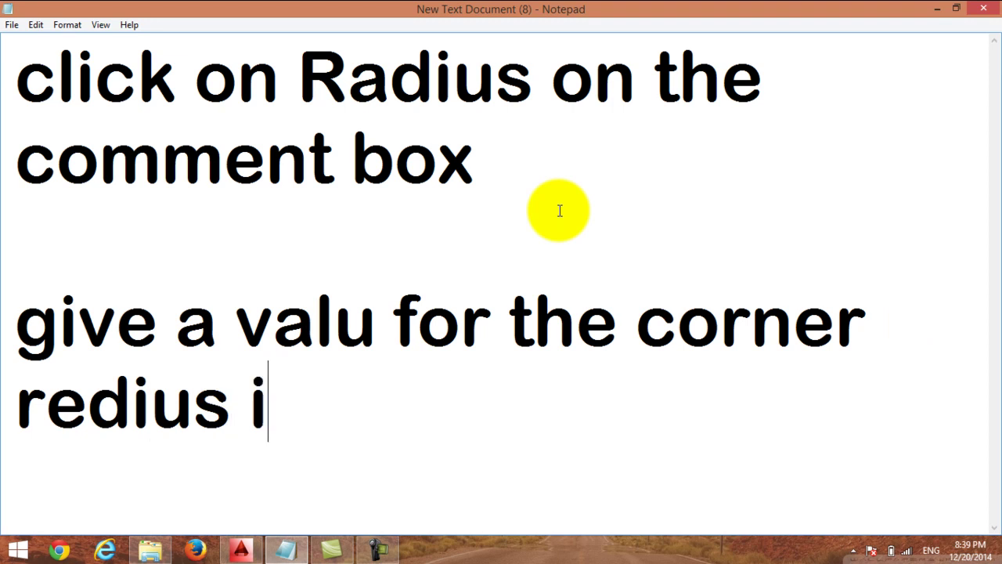
{"action": "type", "text": "..."}
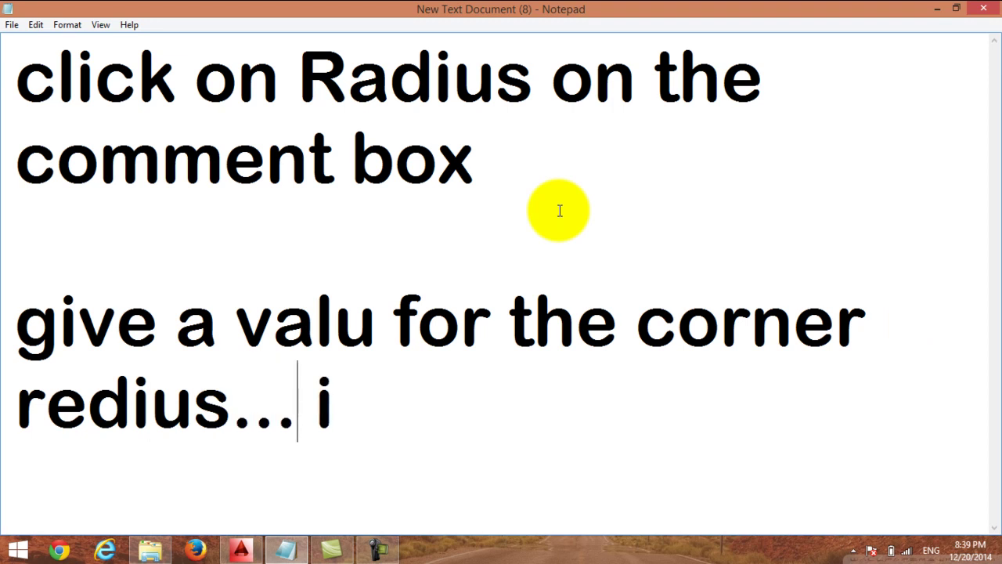
{"action": "type", "text": "g"}
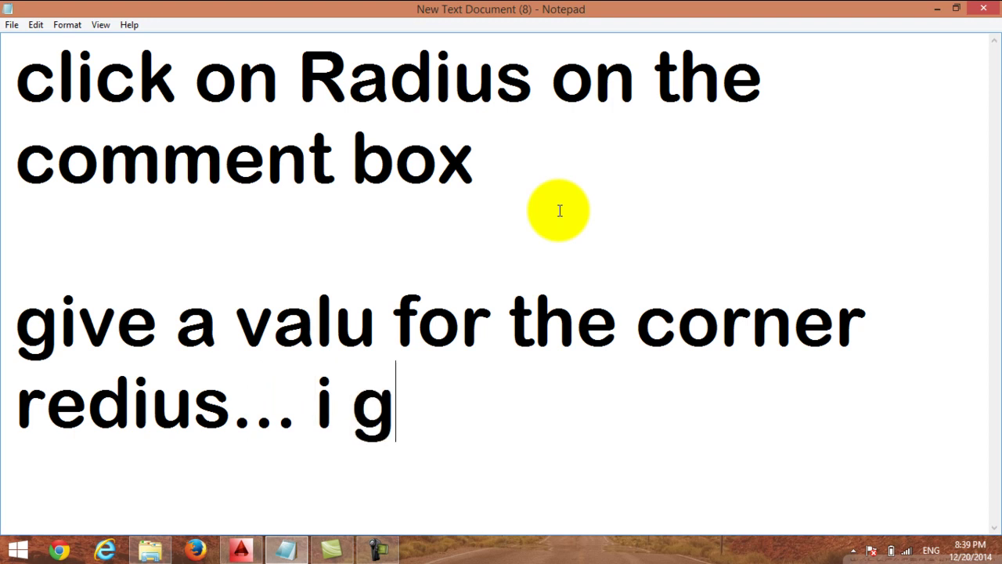
{"action": "type", "text": "ive"}
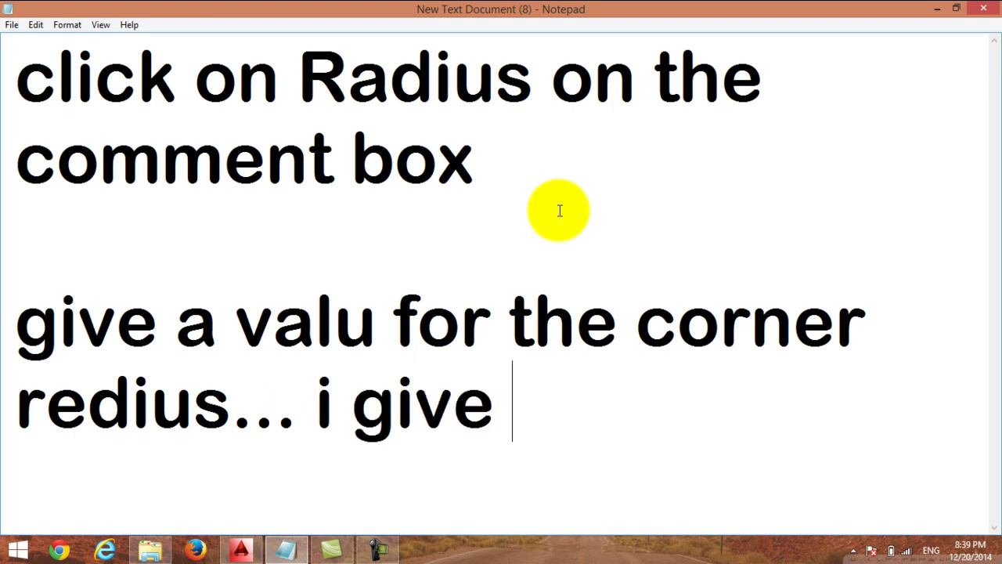
{"action": "type", "text": "3"}
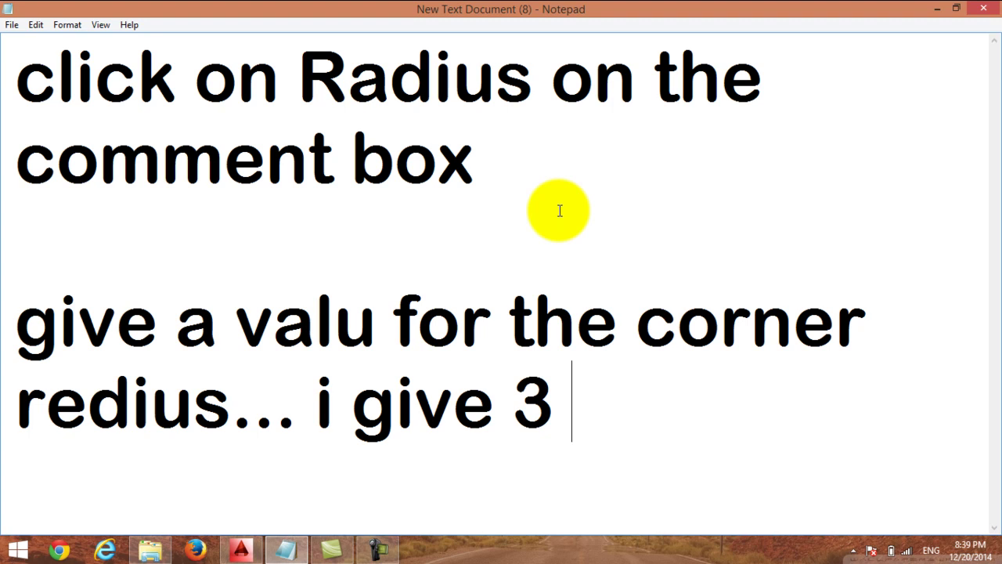
{"action": "type", "text": "cm"}
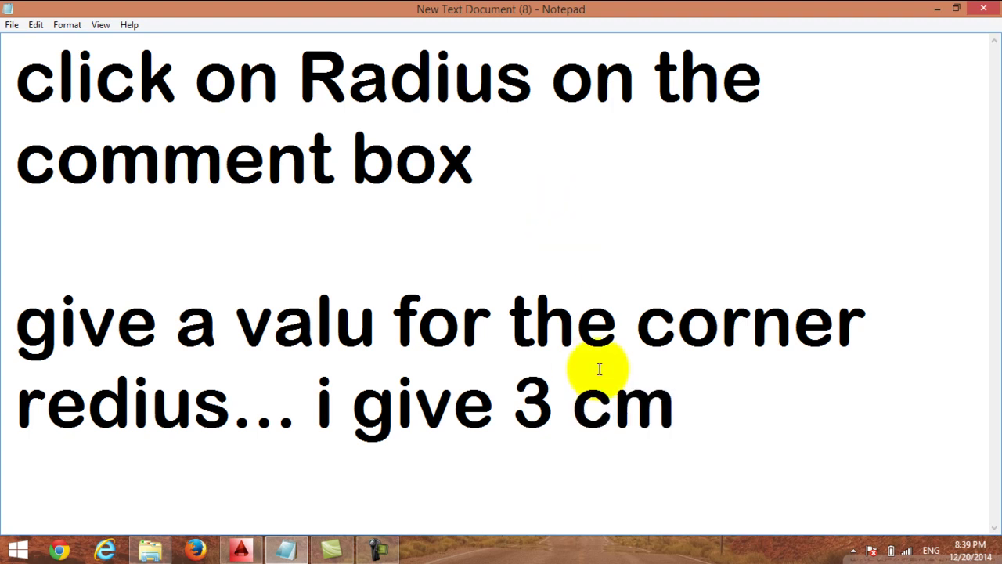
Enter 3 as the fillet radius at the FILLET prompt.
{"action": "left_click", "coordinate": [937, 8]}
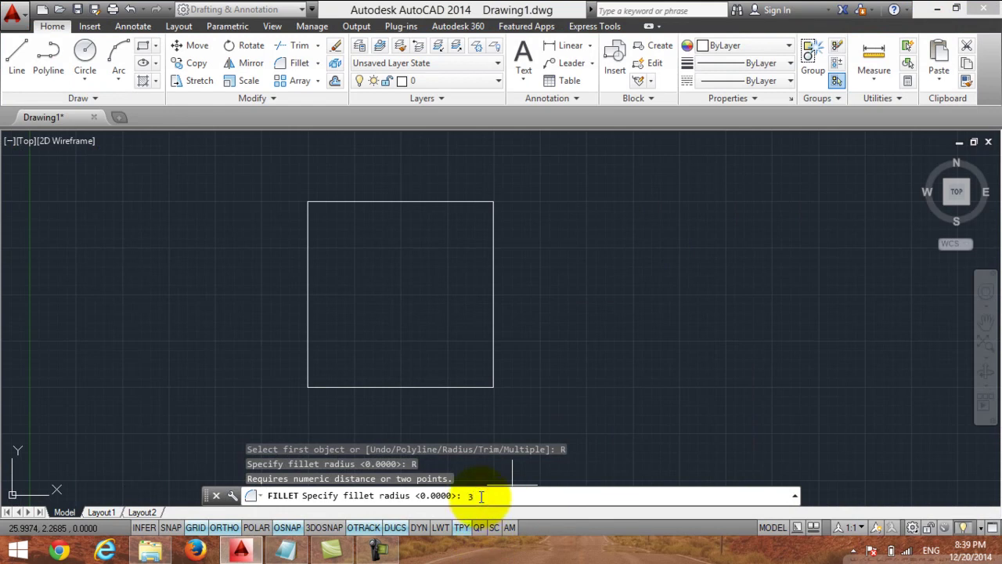
{"action": "key", "text": "Return"}
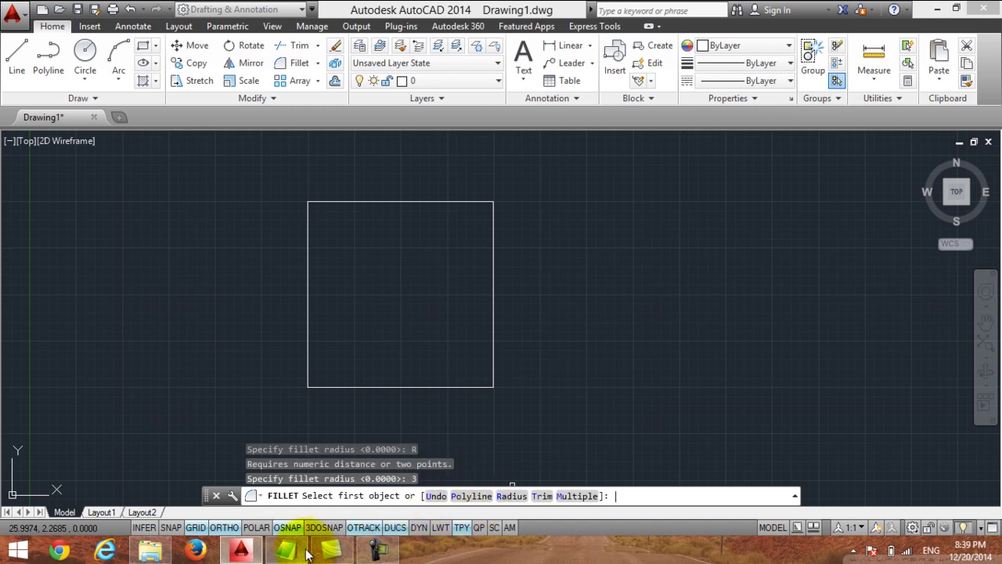
{"action": "left_click", "coordinate": [290, 550]}
Add 'press ENTER' after '3 cm', then delete all the note text and minimize Notepad.
{"action": "left_click", "coordinate": [709, 403]}
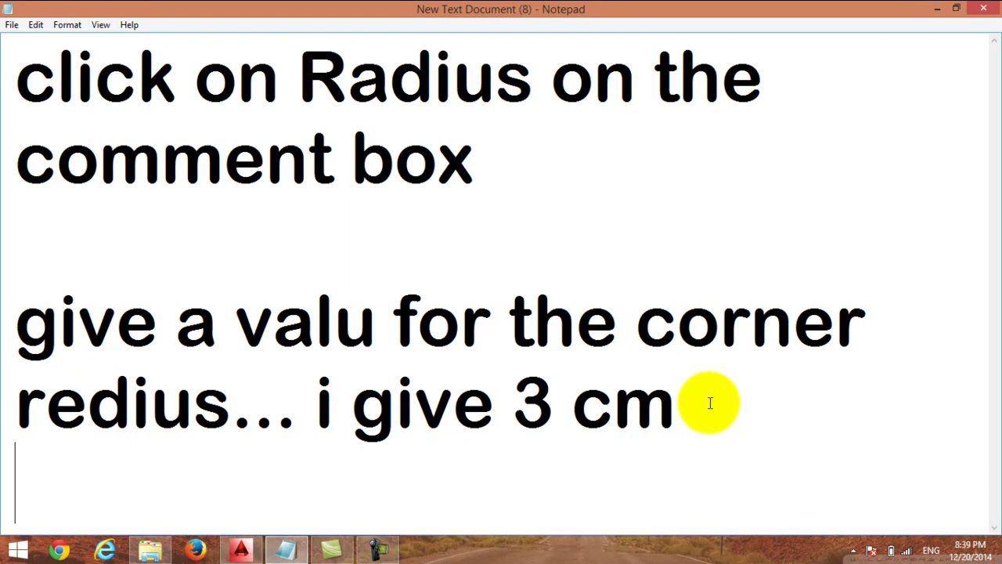
{"action": "type", "text": "pre"}
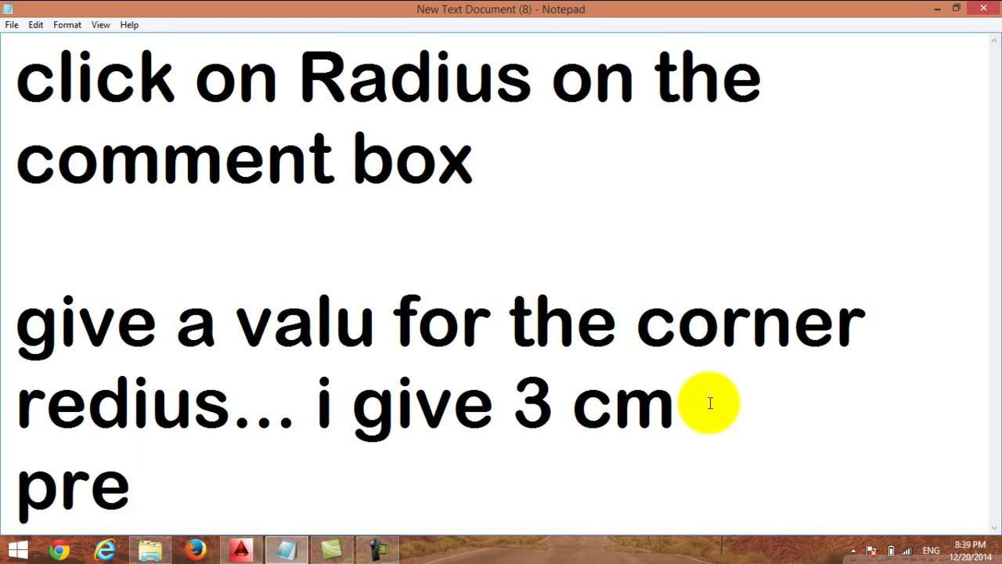
{"action": "type", "text": "ss EN"}
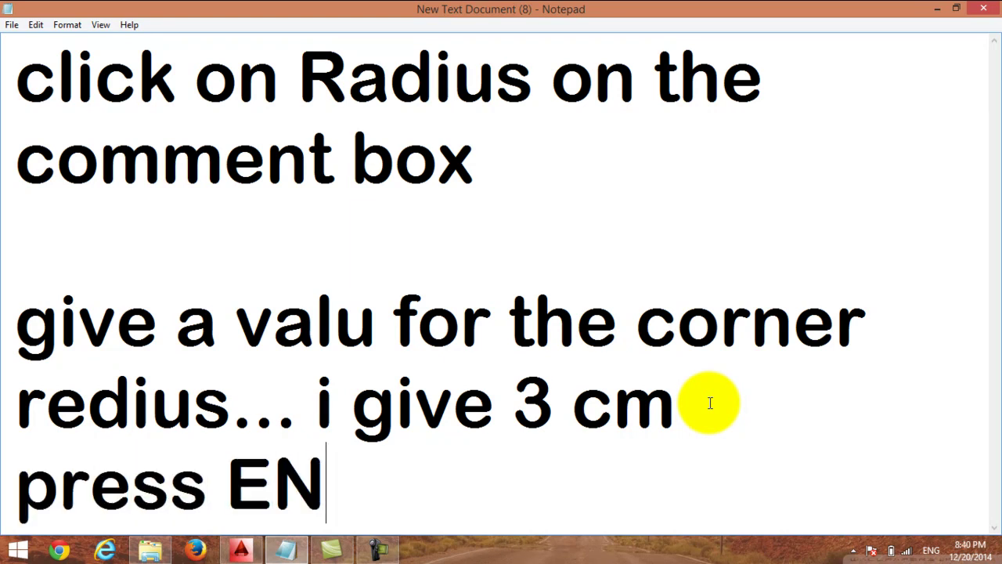
{"action": "type", "text": "TER"}
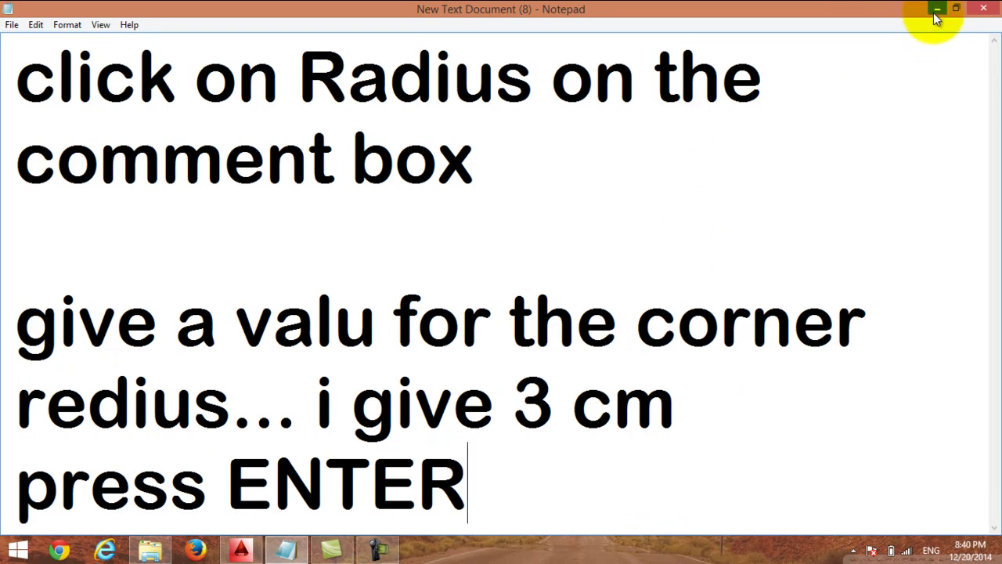
{"action": "left_click_drag", "start_coordinate": [566, 503], "coordinate": [3, 76]}
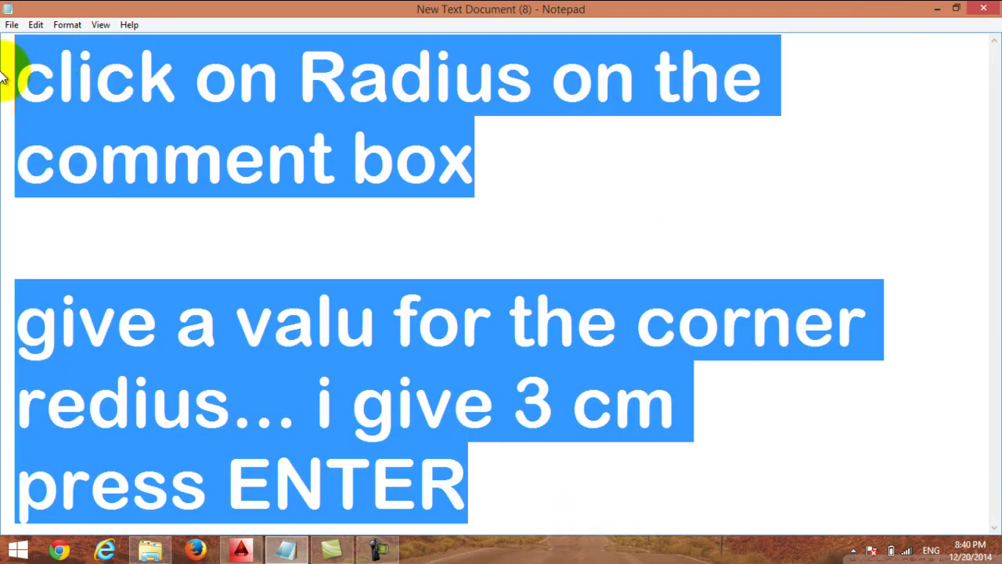
{"action": "key", "text": "BackSpace"}
{"action": "left_click", "coordinate": [937, 8]}
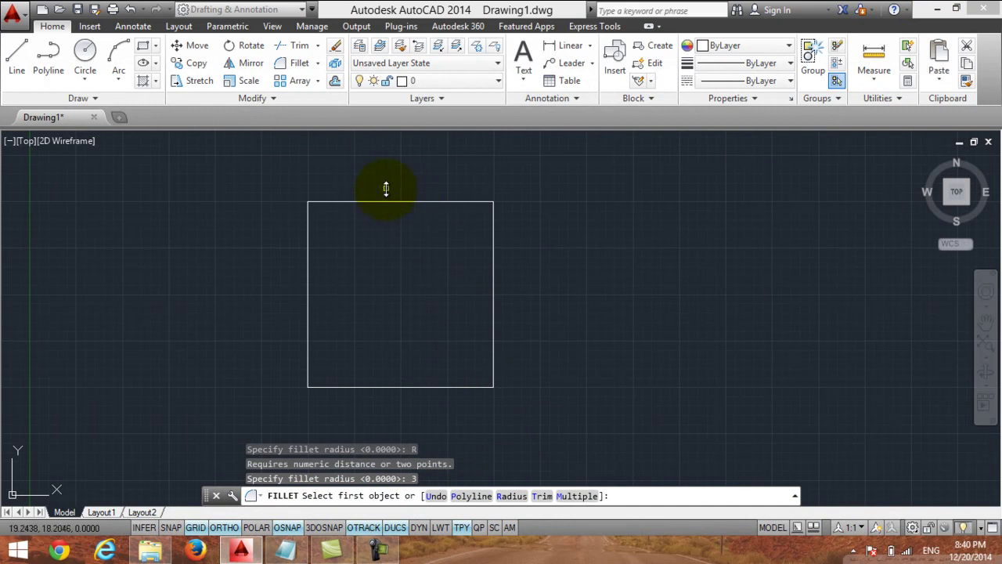
Bring Notepad back and type 'Now select the first object' on the empty page.
{"action": "left_click", "coordinate": [286, 549]}
{"action": "left_click", "coordinate": [285, 269]}
{"action": "type", "text": "N"}
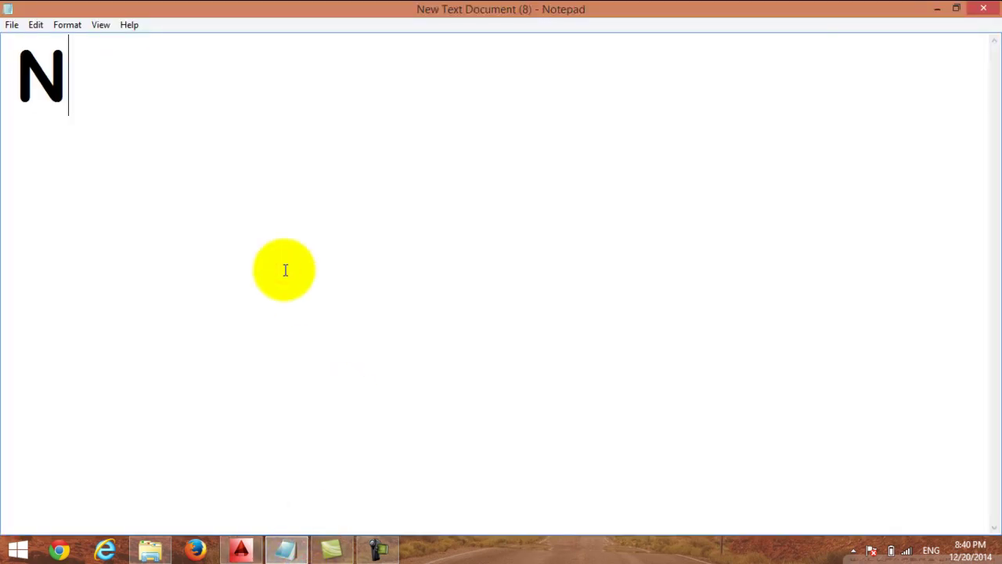
{"action": "type", "text": "ow s"}
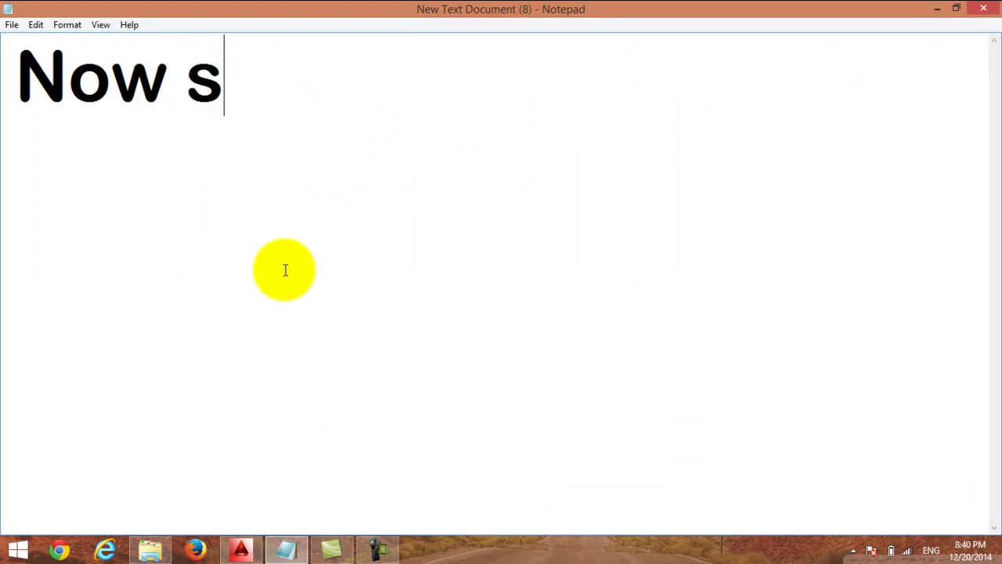
{"action": "type", "text": "l"}
{"action": "key", "text": "BackSpace"}
{"action": "type", "text": "ele"}
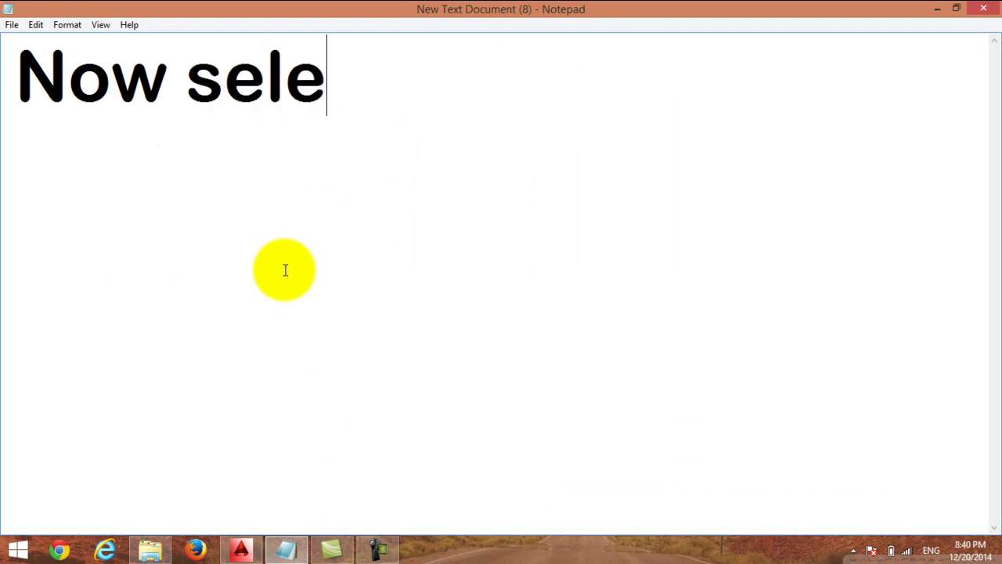
{"action": "type", "text": "ct"}
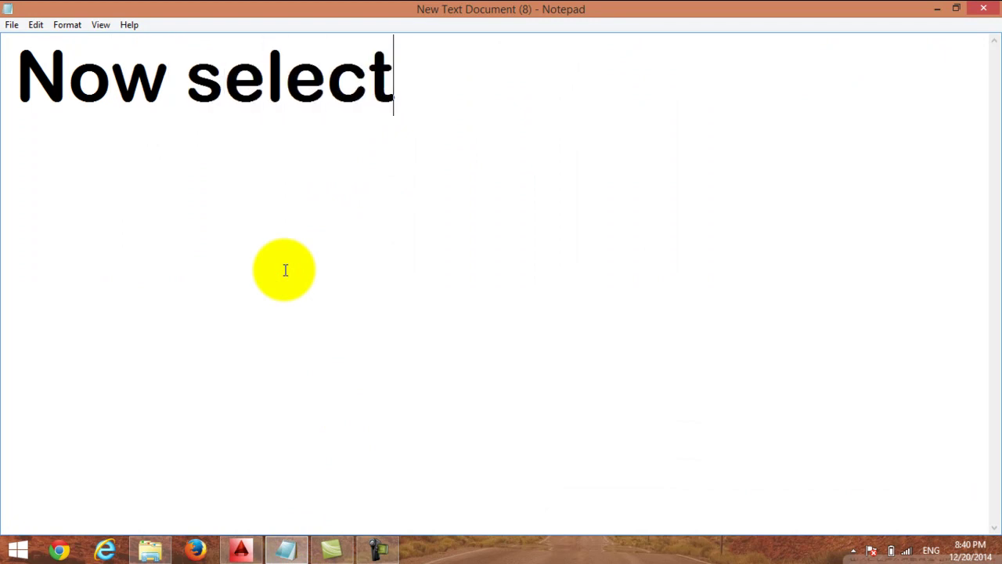
{"action": "type", "text": " the fi"}
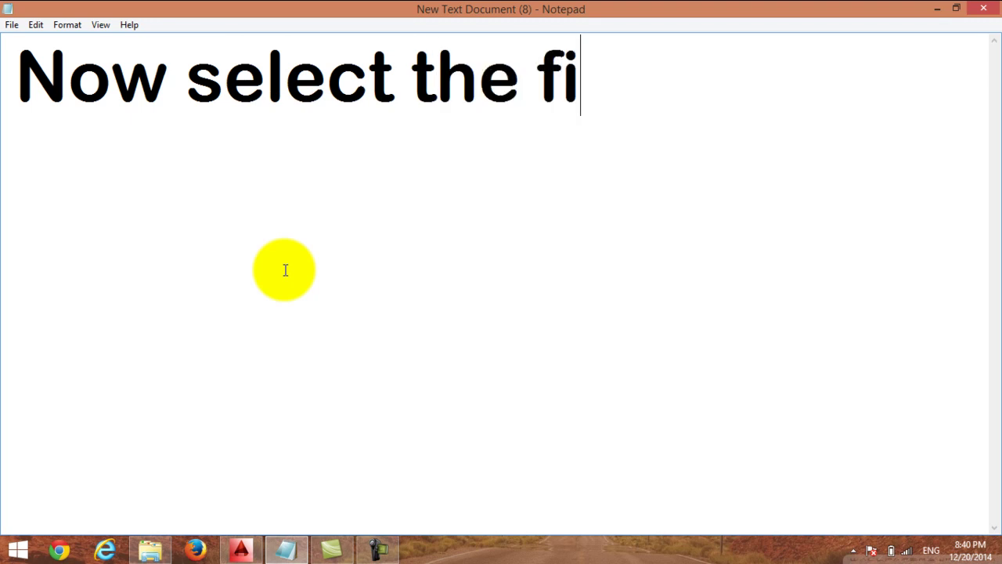
{"action": "type", "text": "rst o"}
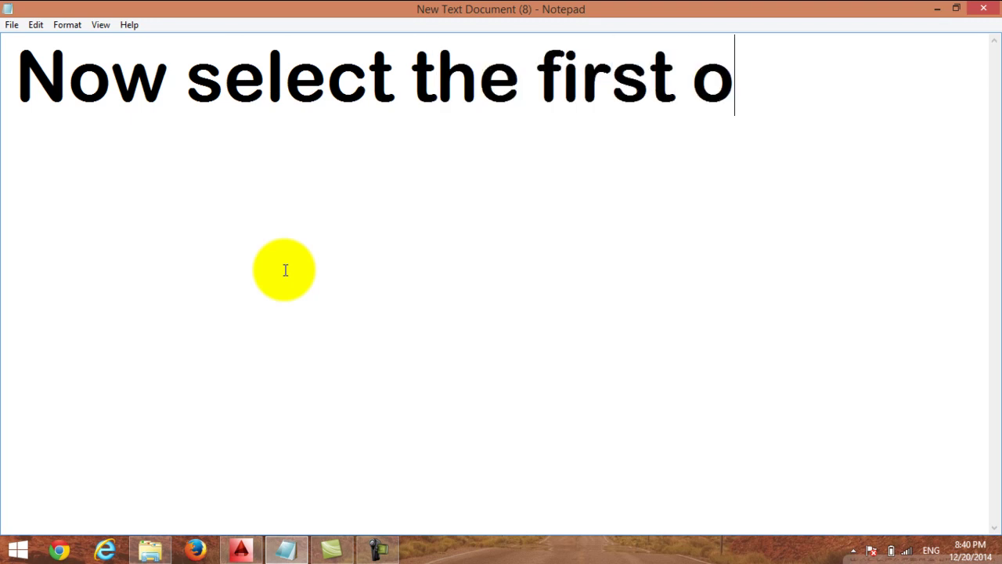
{"action": "type", "text": "bject"}
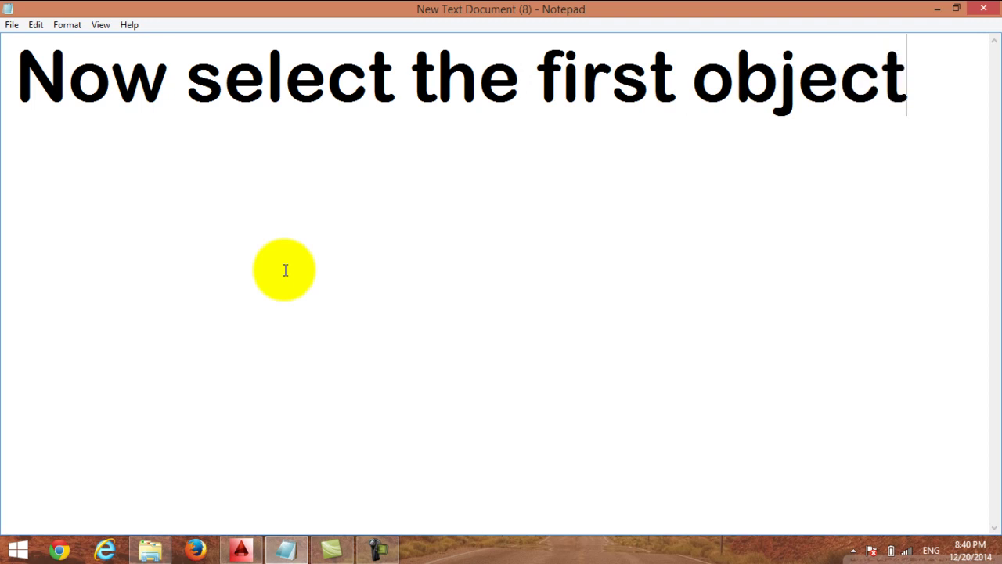
Hide Notepad and pick the square's top edge as the first fillet object.
{"action": "left_click", "coordinate": [937, 9]}
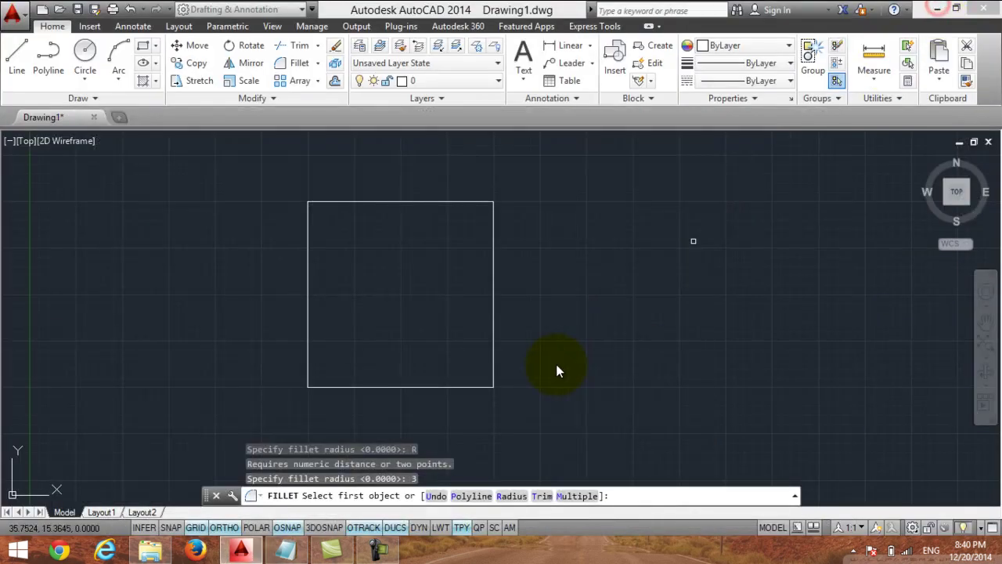
{"action": "left_click", "coordinate": [405, 202]}
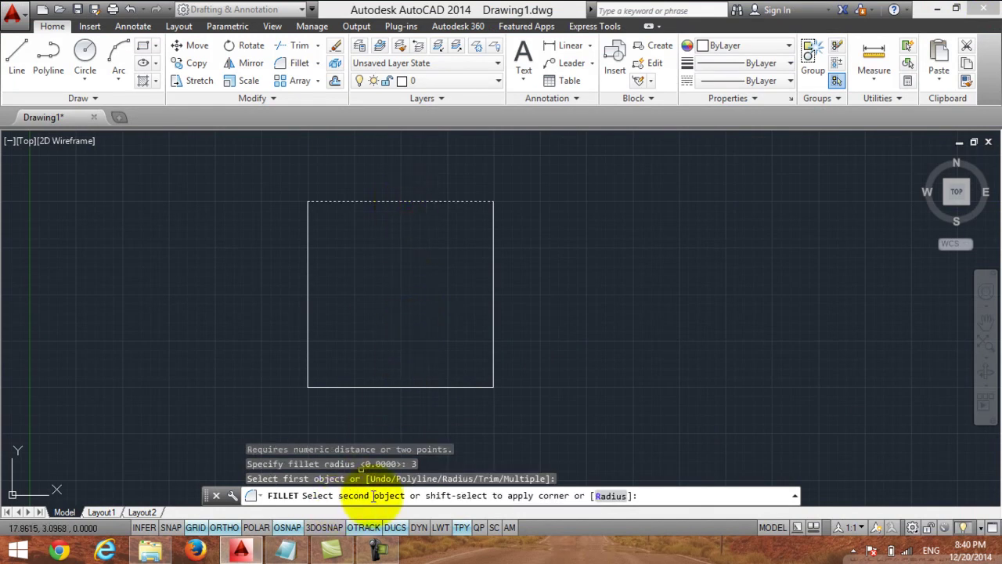
Restore Notepad and add a second line reading 'then the second object'.
{"action": "left_click", "coordinate": [285, 548]}
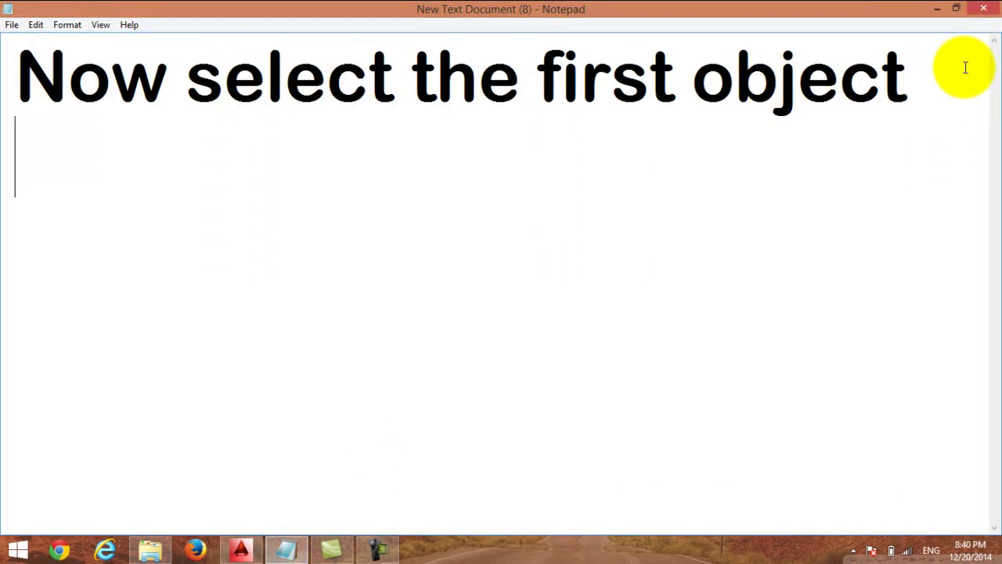
{"action": "key", "text": "Return"}
{"action": "type", "text": "then"}
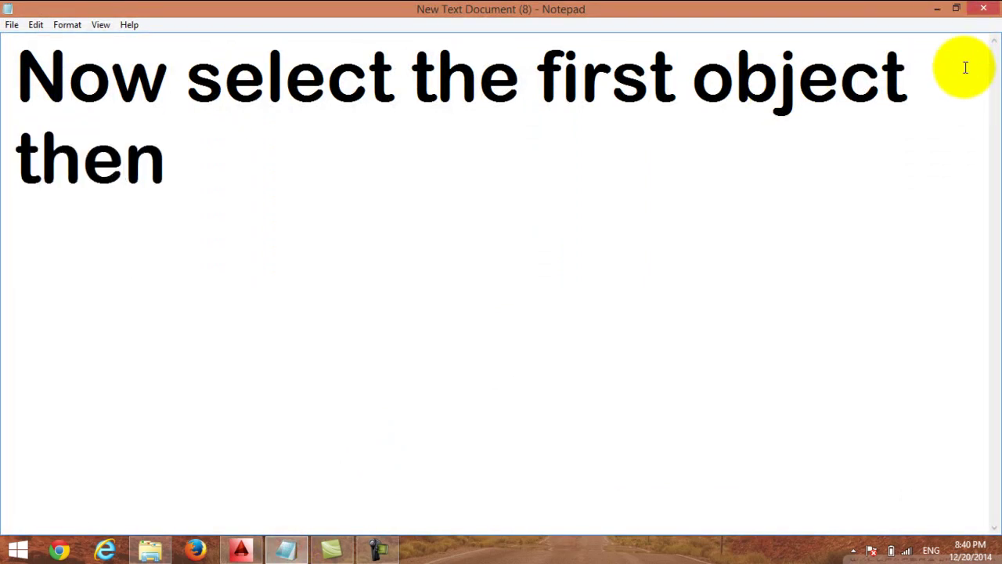
{"action": "type", "text": " the second "}
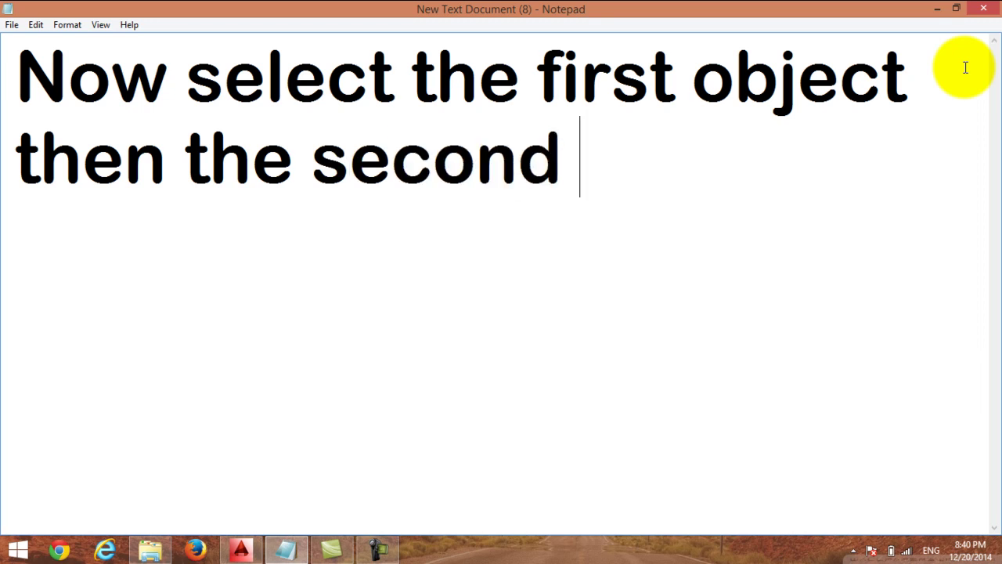
{"action": "type", "text": "obje"}
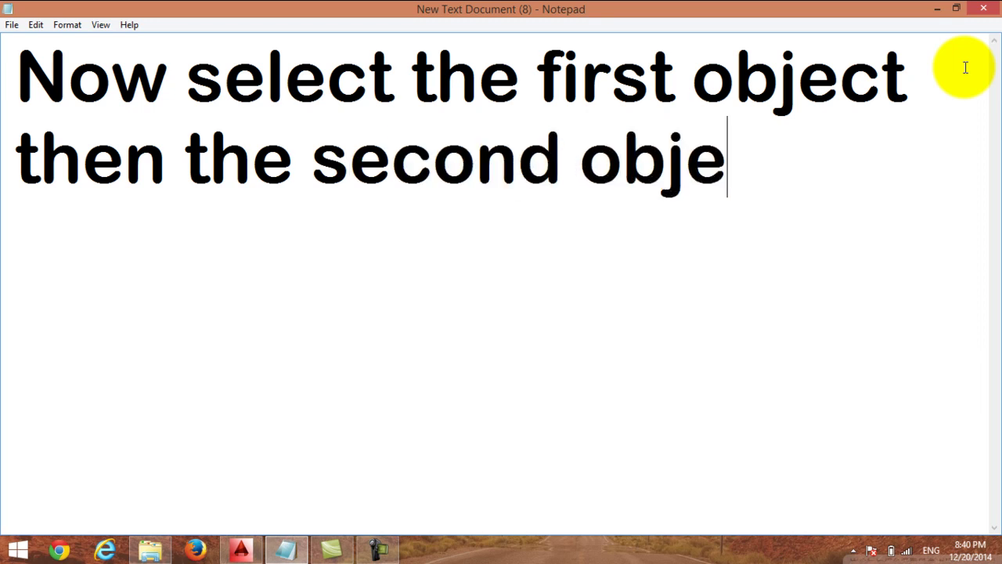
{"action": "type", "text": "ct"}
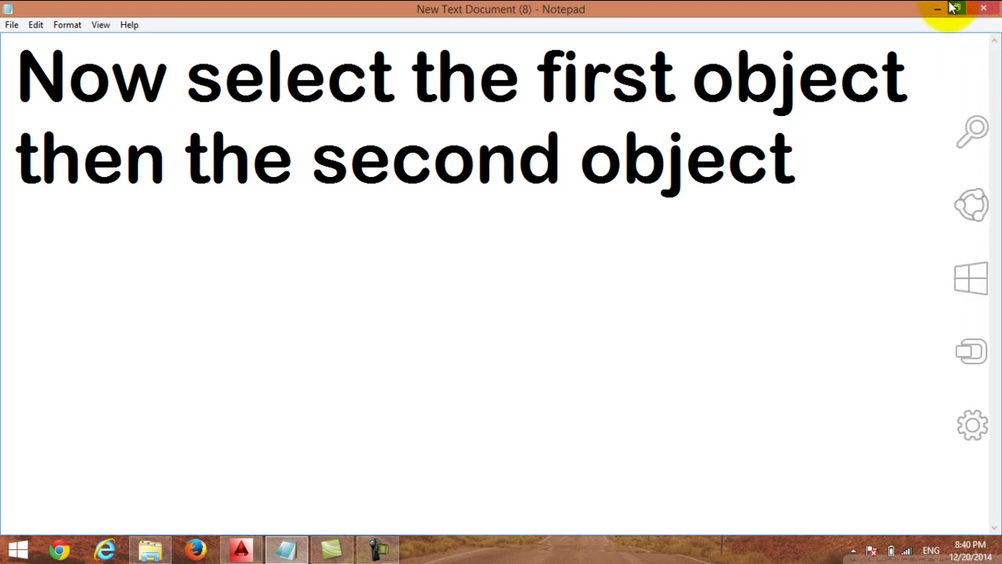
Pick the square's right edge as the second object to round the top-right corner.
{"action": "left_click", "coordinate": [937, 9]}
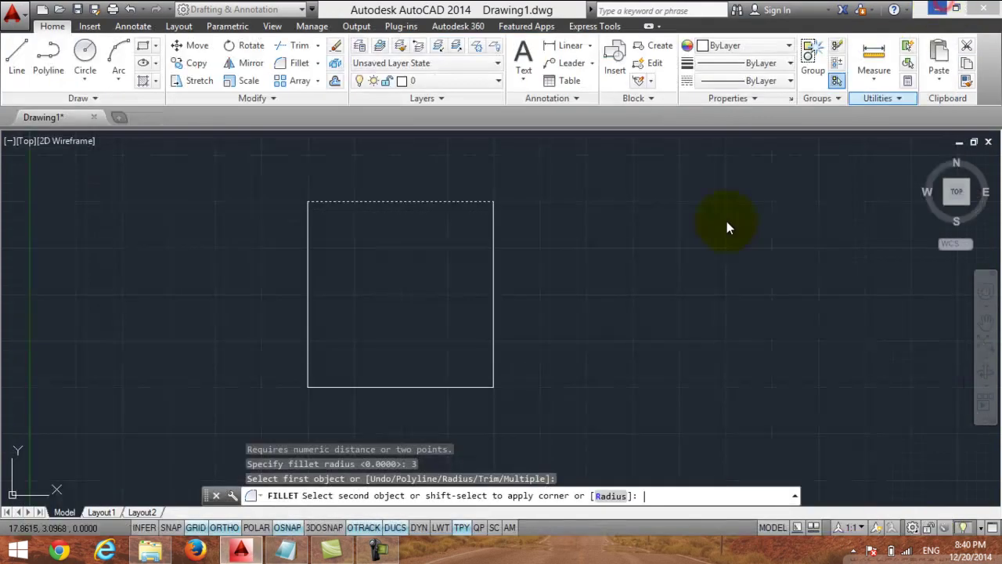
{"action": "left_click", "coordinate": [493, 257]}
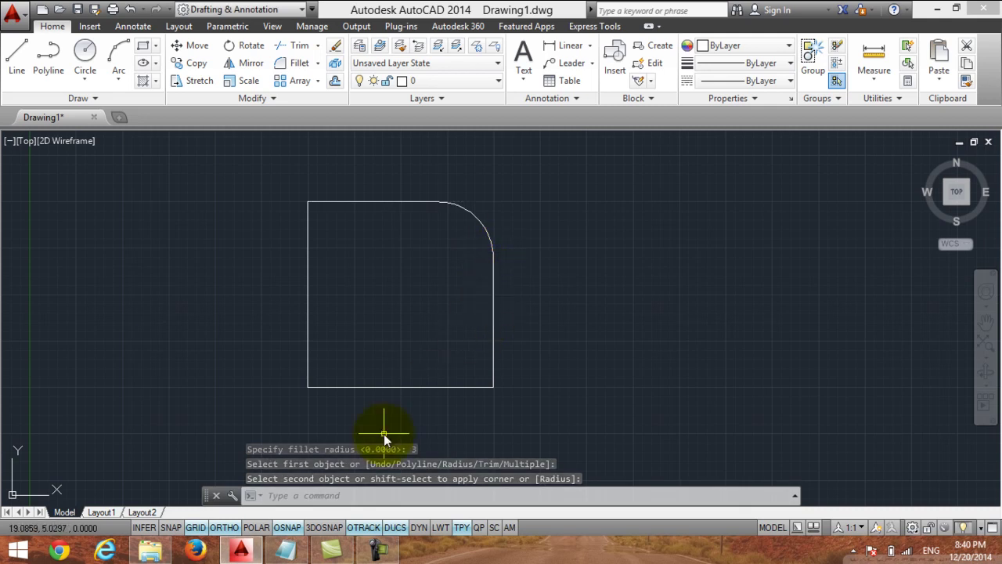
{"action": "left_click", "coordinate": [309, 549]}
Replace the note's text with 'Continue the same process for other corners'.
{"action": "mouse_move", "coordinate": [859, 172]}
{"action": "left_mouse_down"}
{"action": "mouse_move", "coordinate": [212, 83]}
{"action": "mouse_move", "coordinate": [17, 78]}
{"action": "left_mouse_up"}
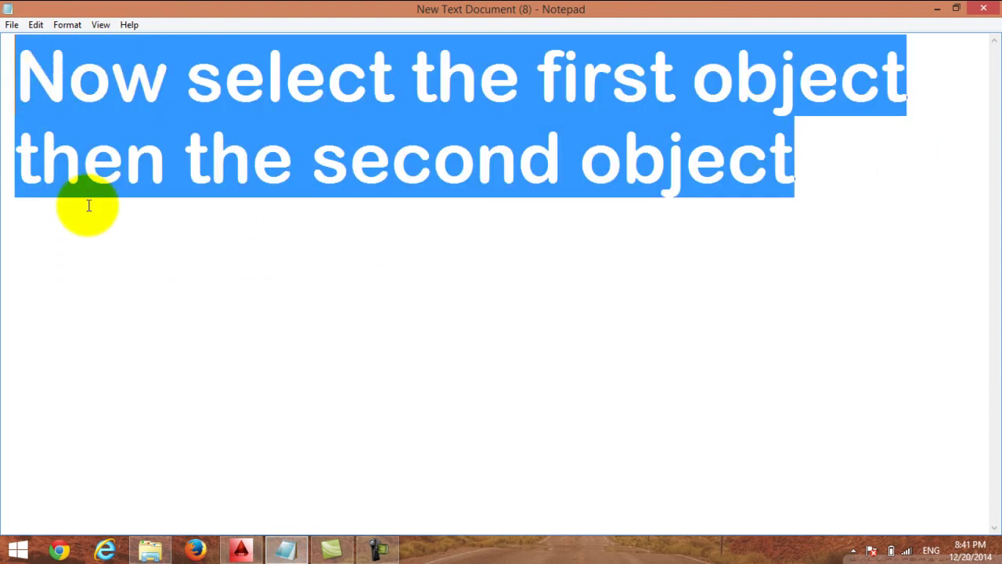
{"action": "type", "text": "Con"}
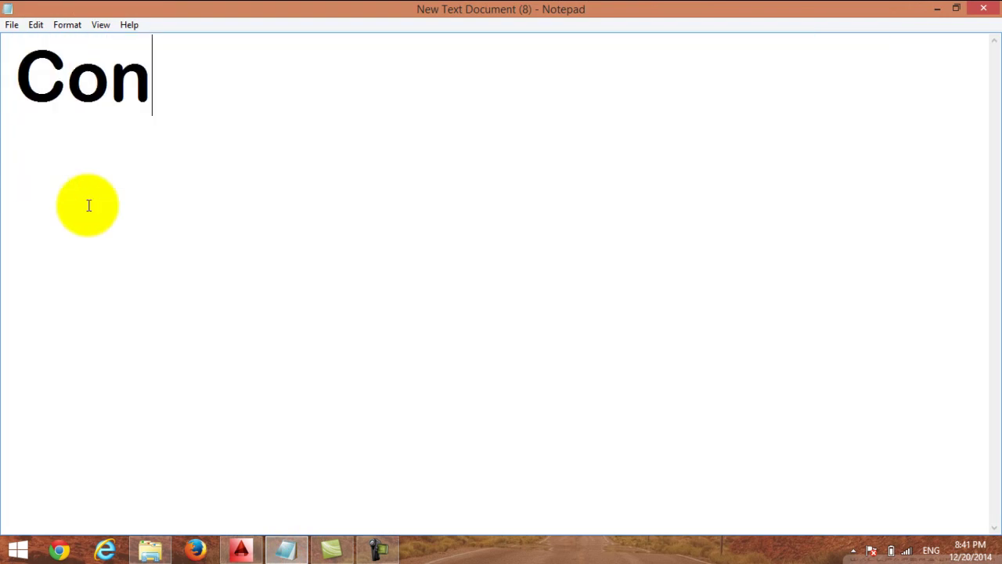
{"action": "type", "text": "tinue "}
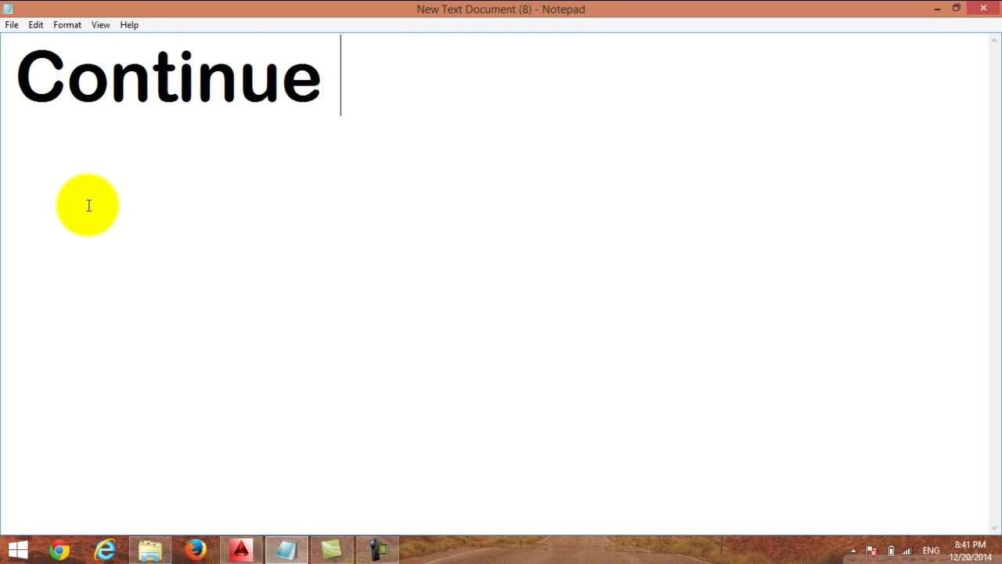
{"action": "type", "text": "the sam"}
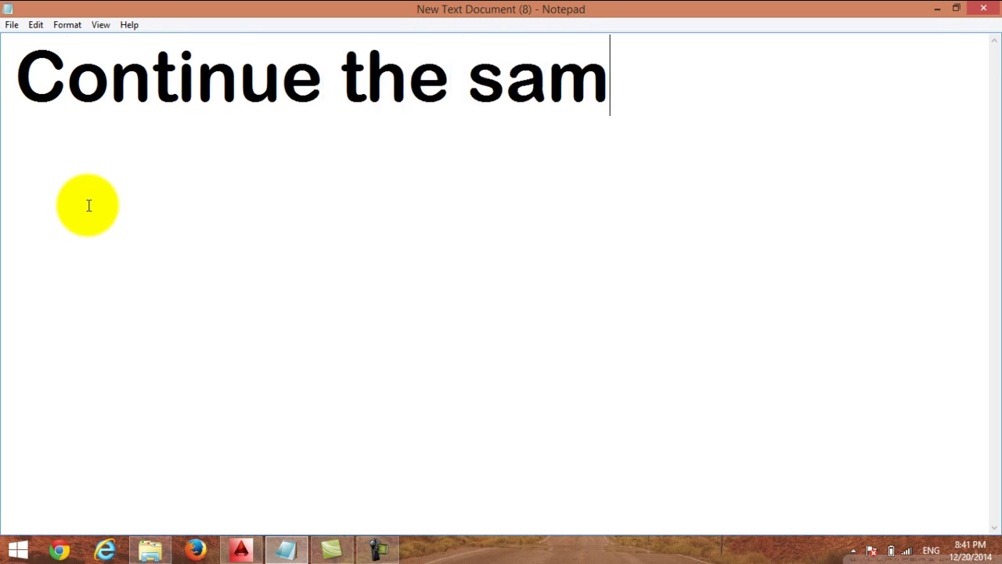
{"action": "type", "text": "e "}
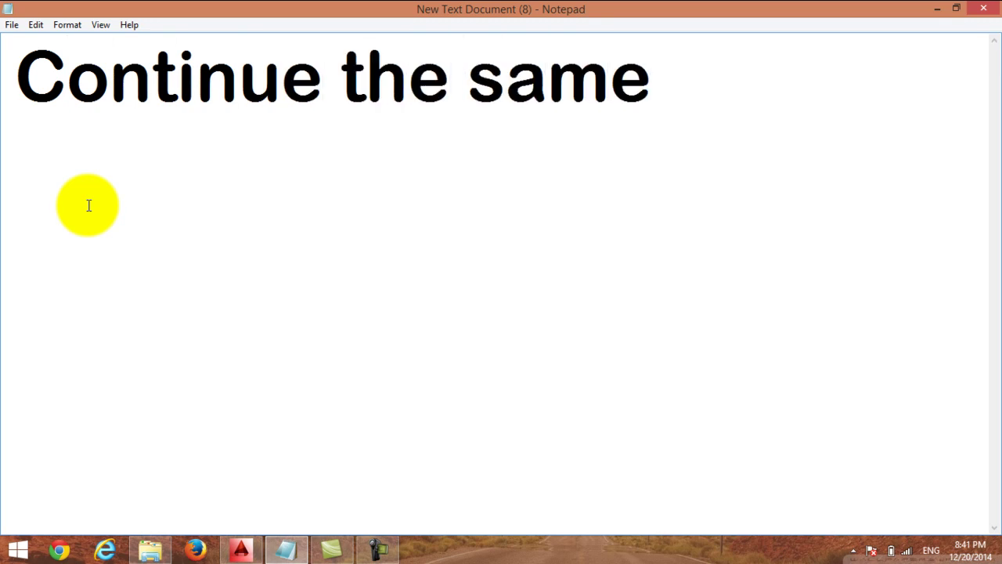
{"action": "type", "text": "process "}
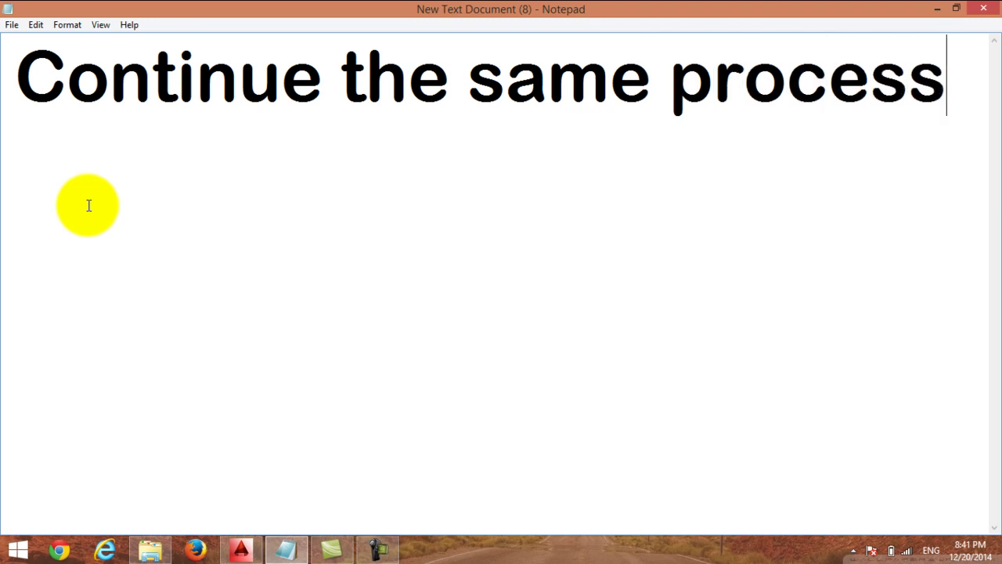
{"action": "type", "text": "for o"}
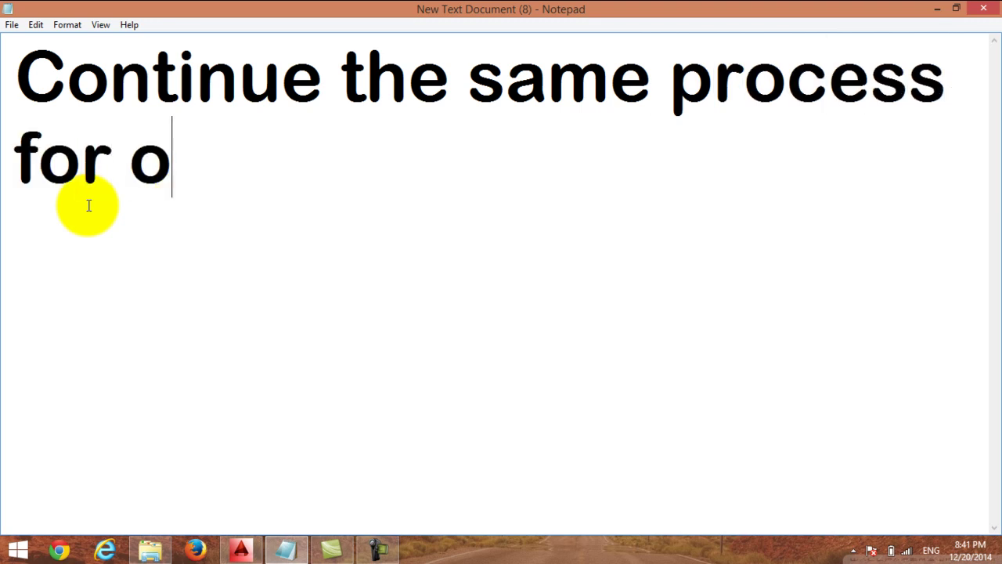
{"action": "type", "text": "ther corners"}
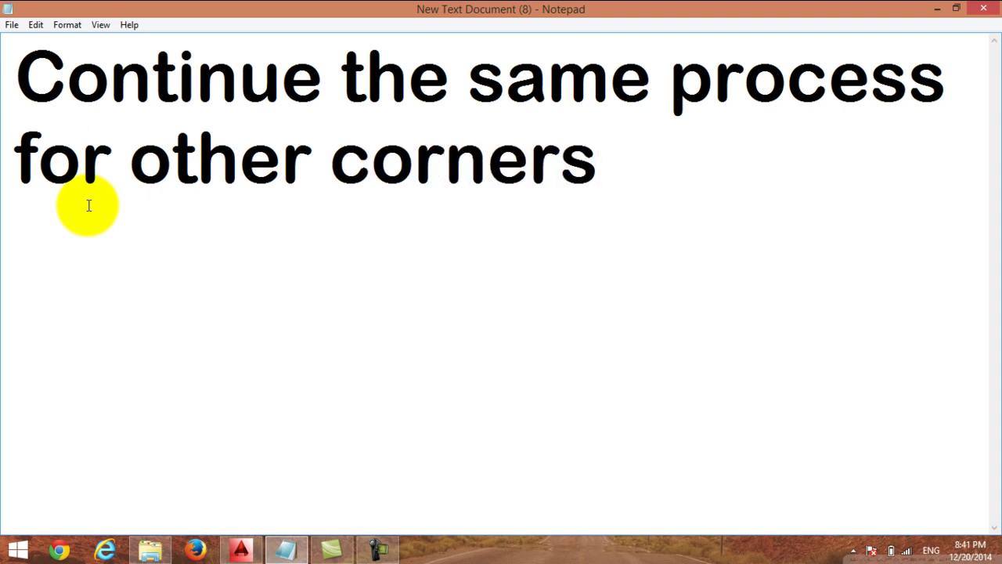
Fillet the bottom-right corner with radius 3 using the right and bottom edges.
{"action": "left_click", "coordinate": [938, 8]}
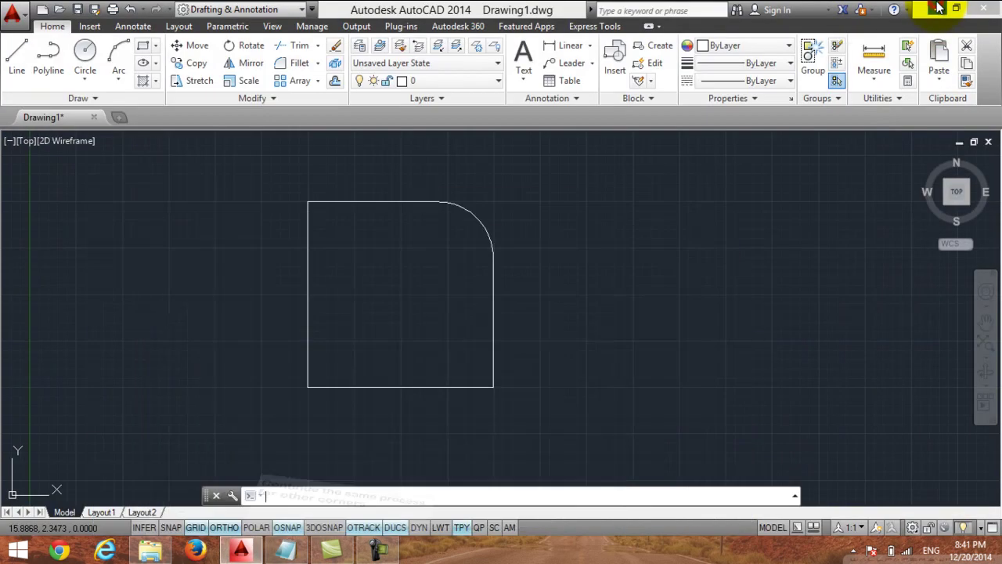
{"action": "left_click", "coordinate": [297, 62]}
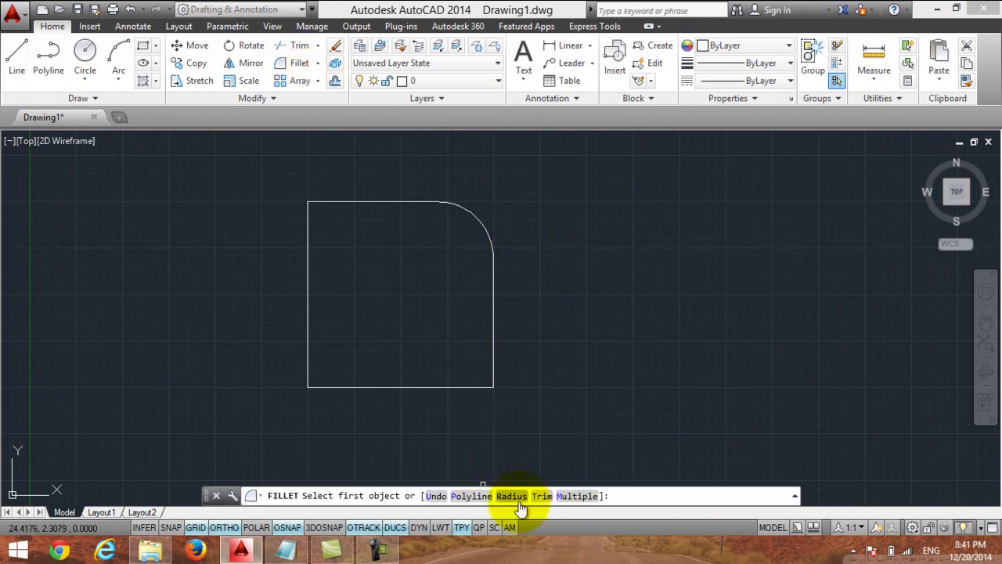
{"action": "left_click", "coordinate": [515, 498]}
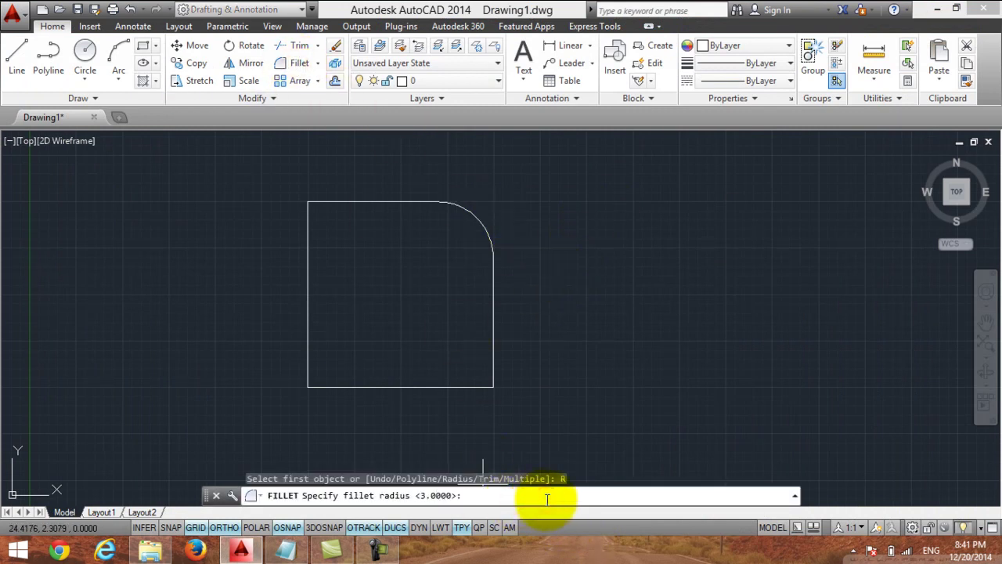
{"action": "type", "text": "3"}
{"action": "key", "text": "Return"}
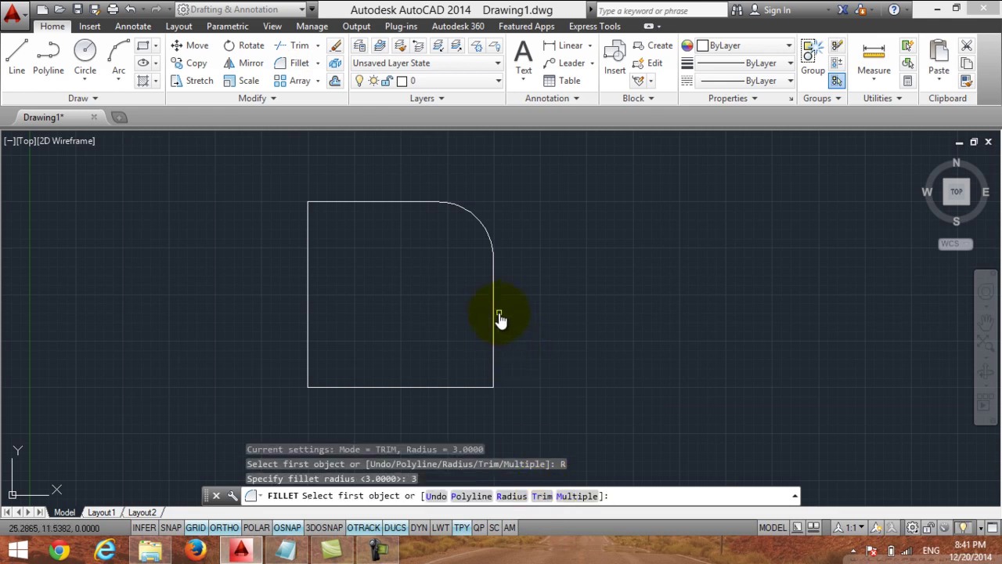
{"action": "left_click", "coordinate": [492, 306]}
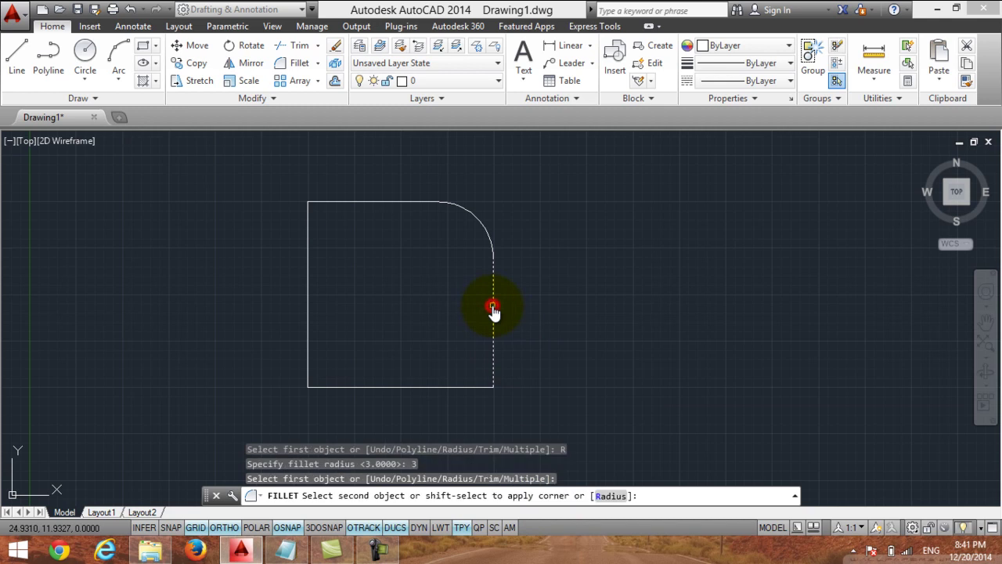
{"action": "left_click", "coordinate": [418, 388]}
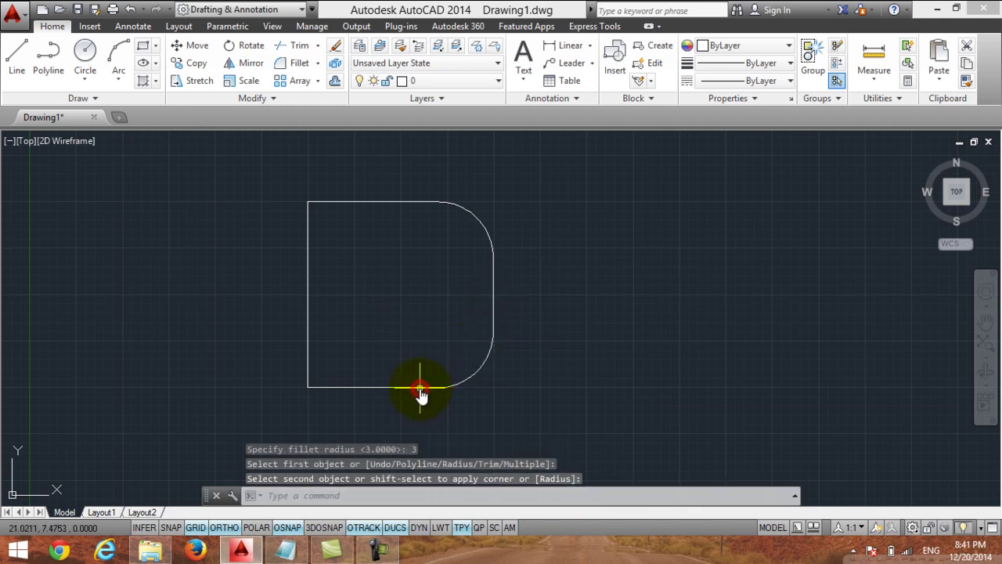
Fillet the bottom-left corner with radius 3 using the bottom and left edges.
{"action": "left_click", "coordinate": [297, 63]}
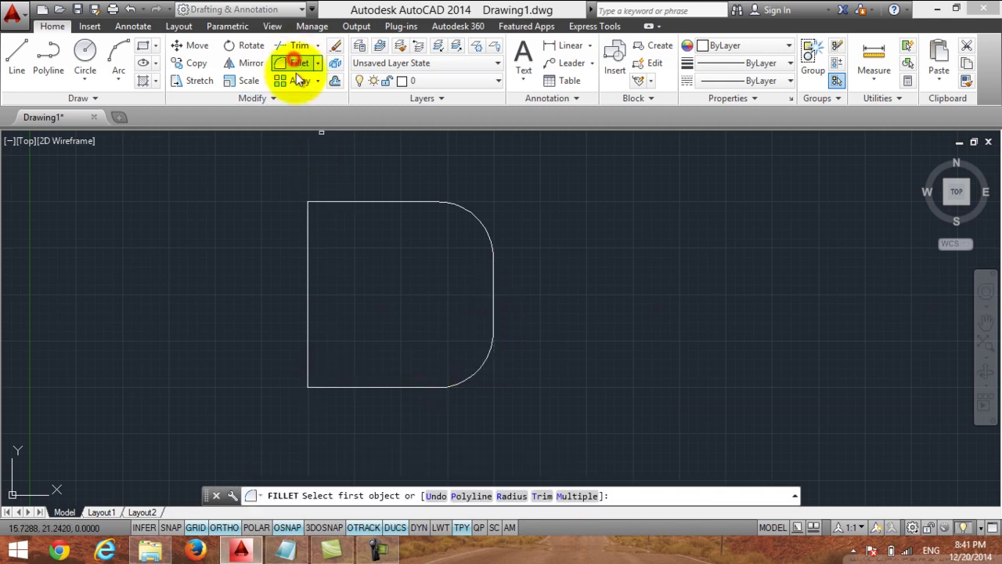
{"action": "left_click", "coordinate": [511, 495]}
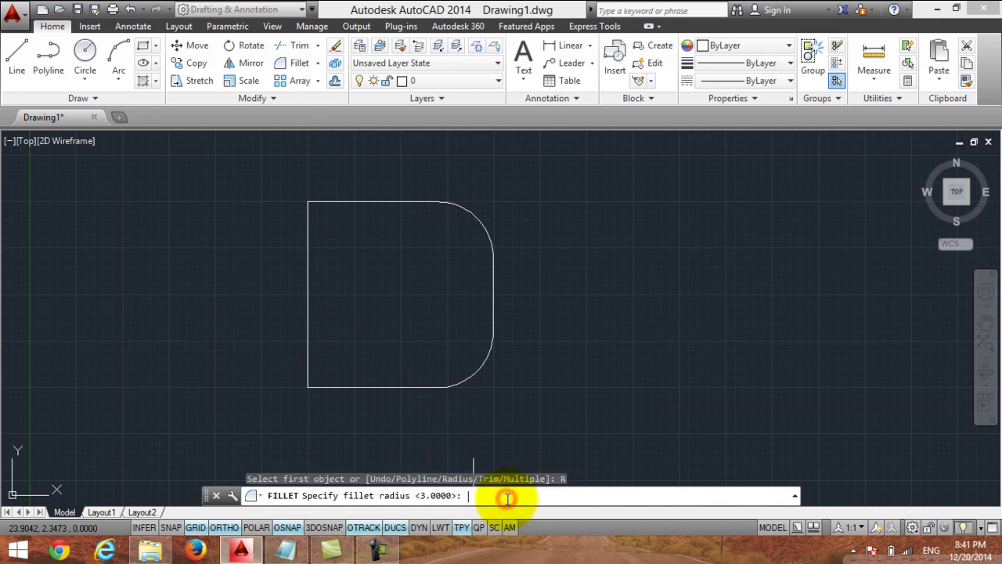
{"action": "type", "text": "3"}
{"action": "key", "text": "Return"}
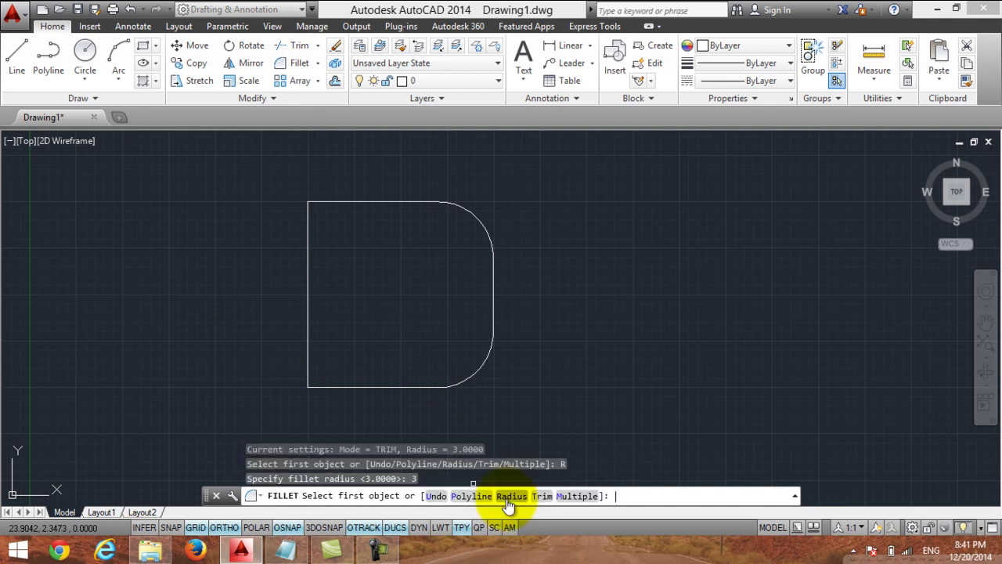
{"action": "left_click", "coordinate": [369, 386]}
{"action": "left_click", "coordinate": [308, 333]}
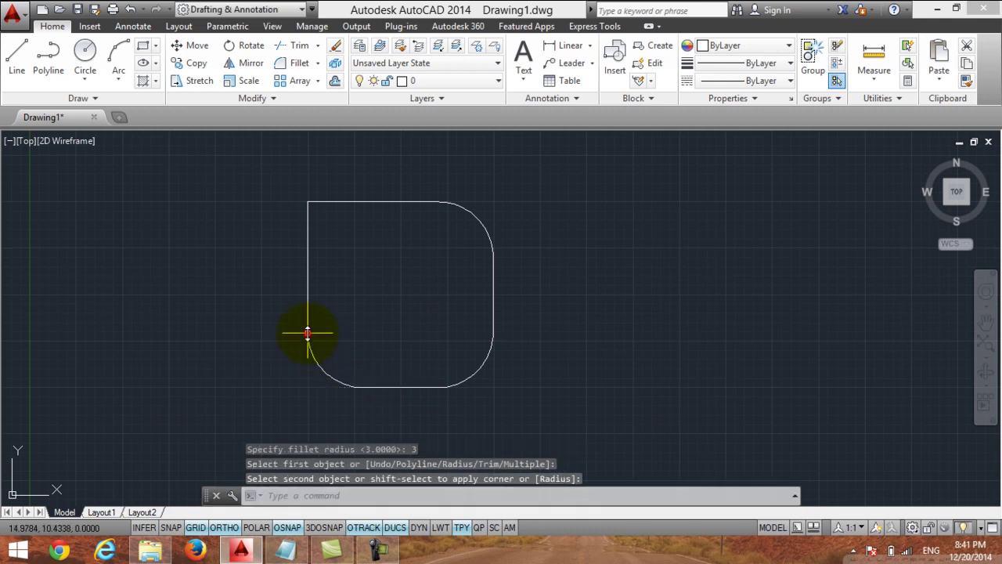
Fillet the top-left corner with radius 3 using the left and top edges.
{"action": "left_click", "coordinate": [291, 67]}
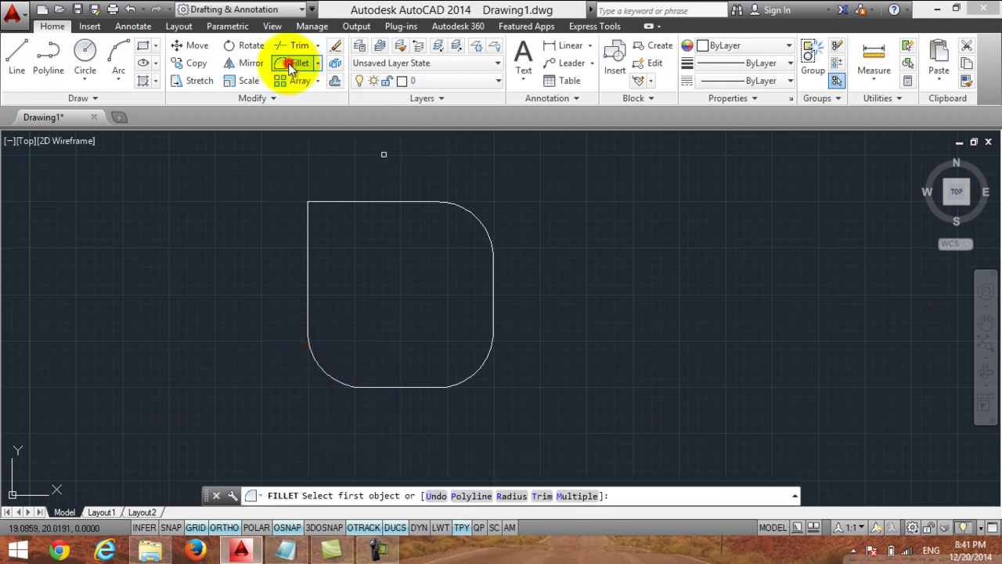
{"action": "left_click", "coordinate": [518, 495]}
{"action": "type", "text": "3"}
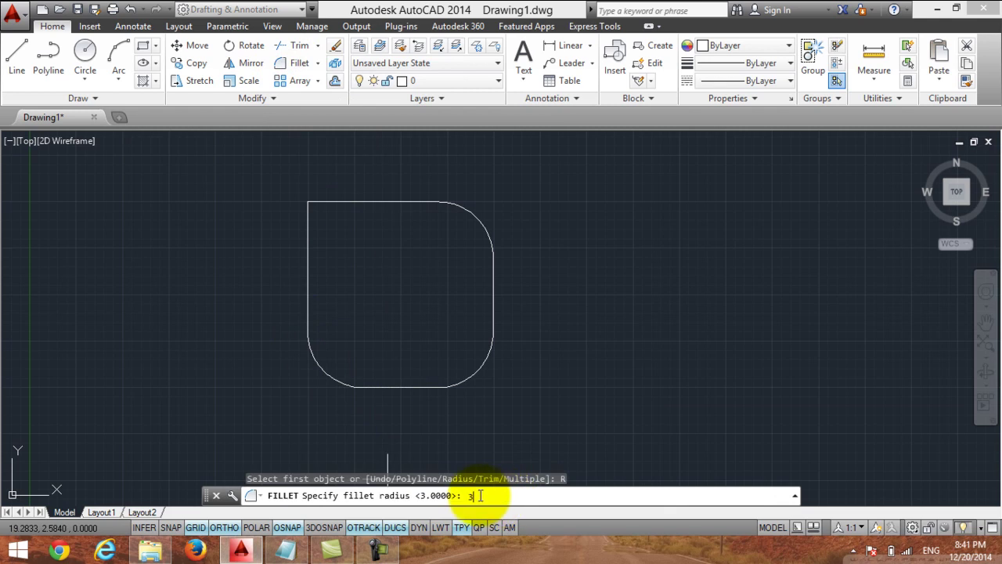
{"action": "key", "text": "Return"}
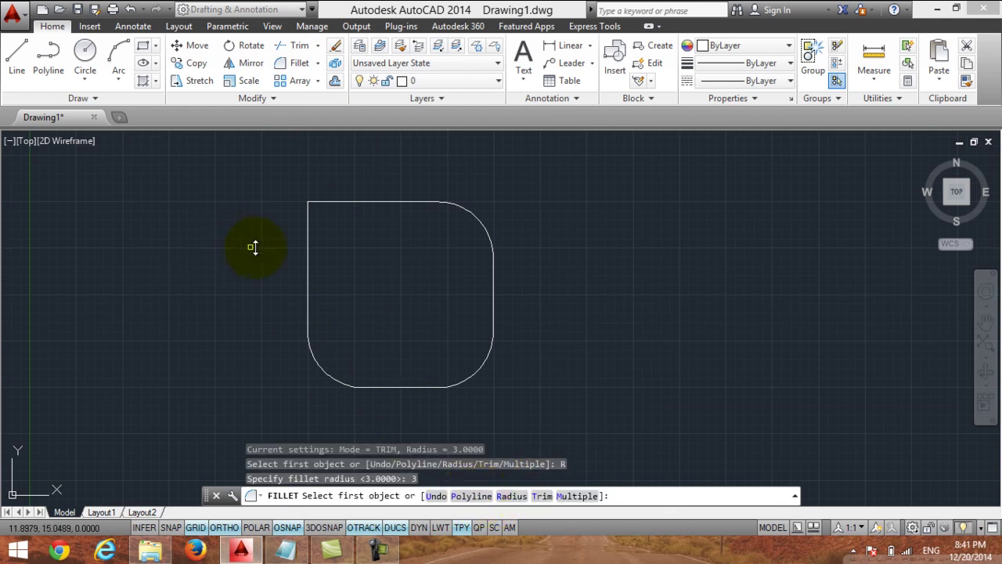
{"action": "left_click", "coordinate": [308, 251]}
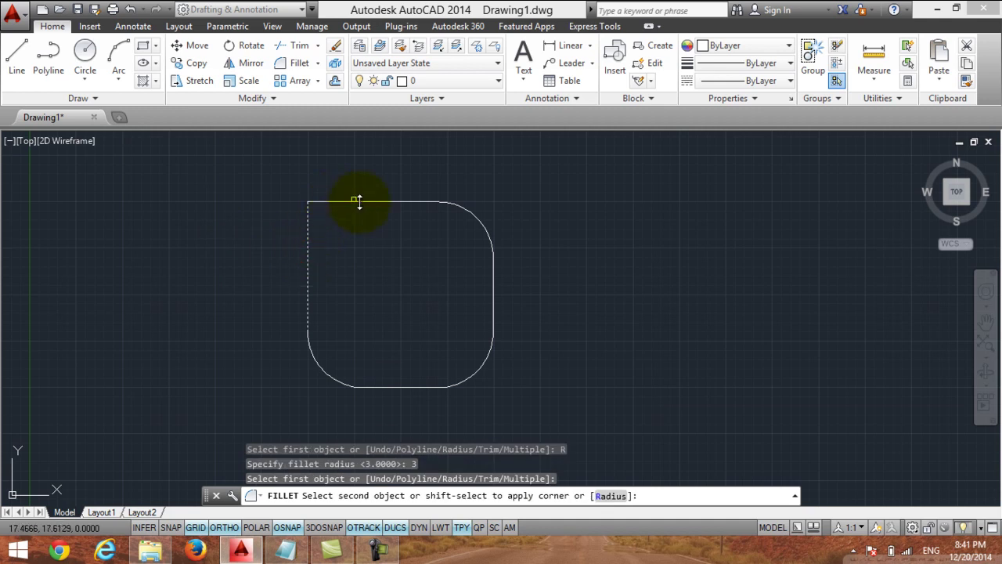
{"action": "left_click", "coordinate": [393, 202]}
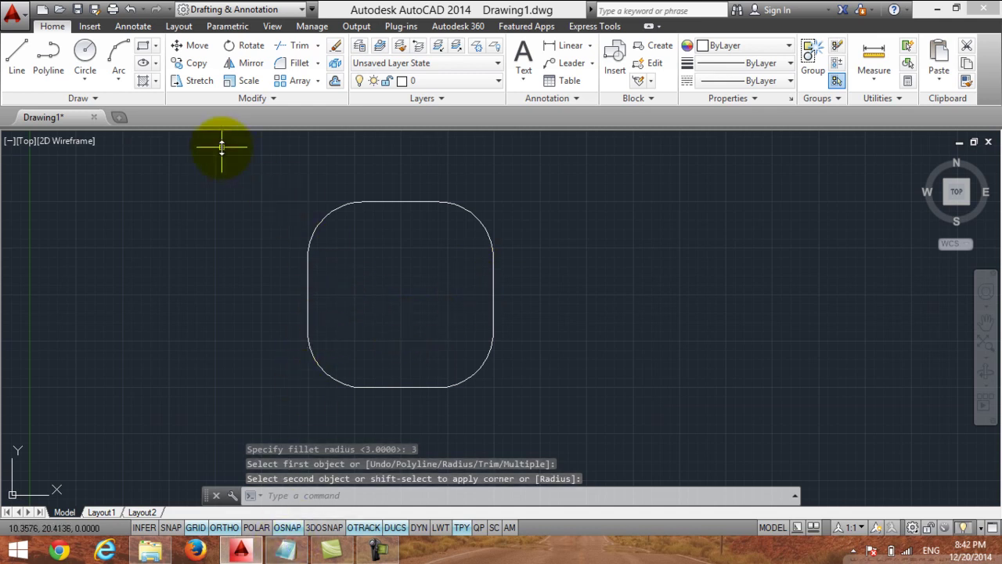
Switch to the 3D Modeling workspace, then select all of the Notepad note's text.
{"action": "left_click", "coordinate": [301, 13]}
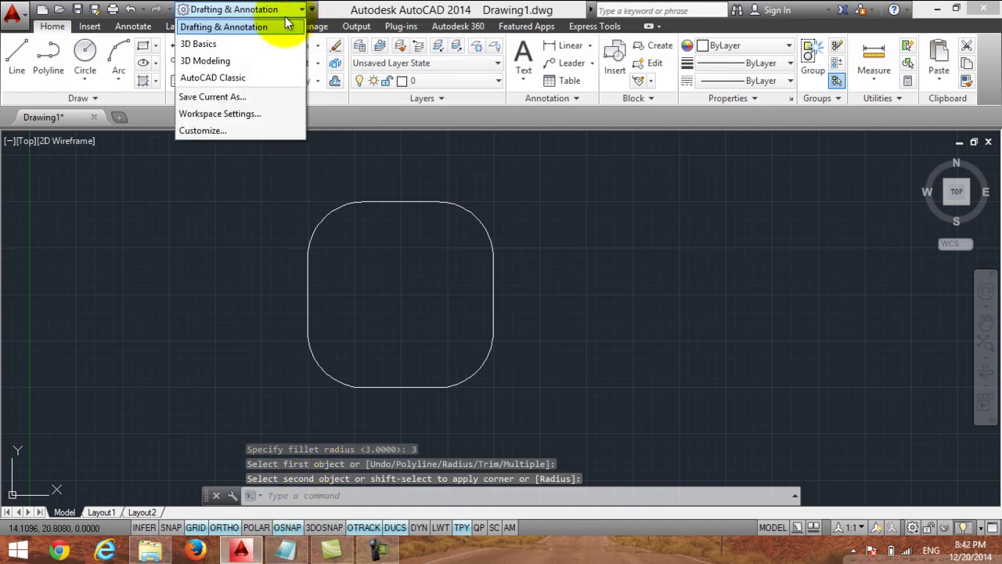
{"action": "left_click", "coordinate": [259, 61]}
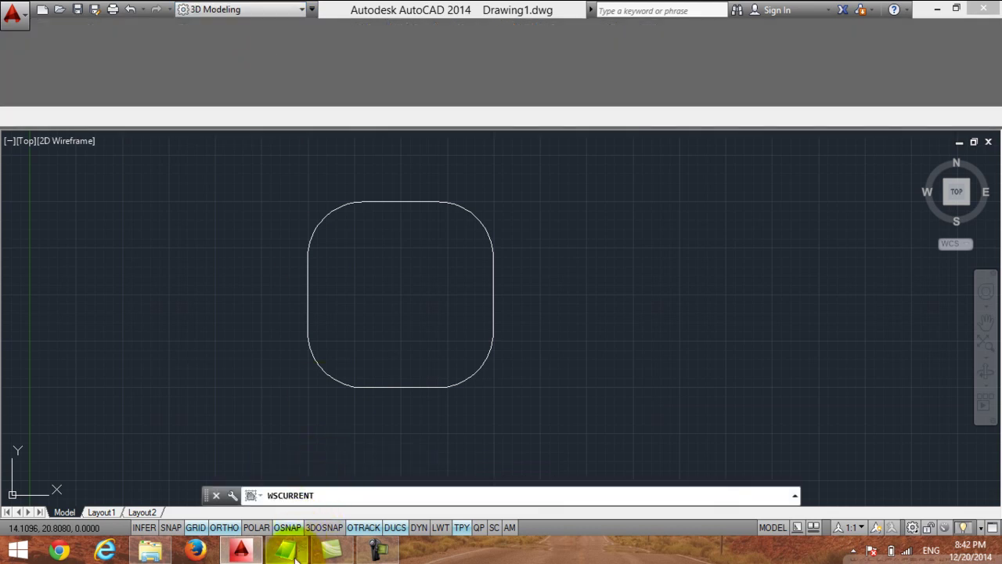
{"action": "left_click", "coordinate": [286, 550]}
{"action": "left_click_drag", "start_coordinate": [685, 178], "coordinate": [6, 59]}
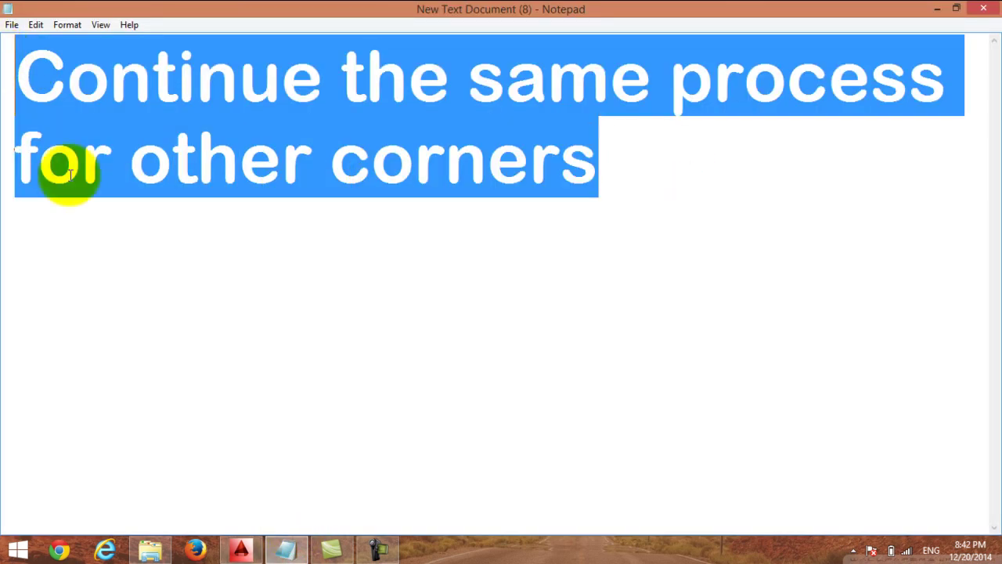
Replace the note with 'Now click on 3D Modeling', highlight '3D Modeling', and hide Notepad.
{"action": "type", "text": "Now "}
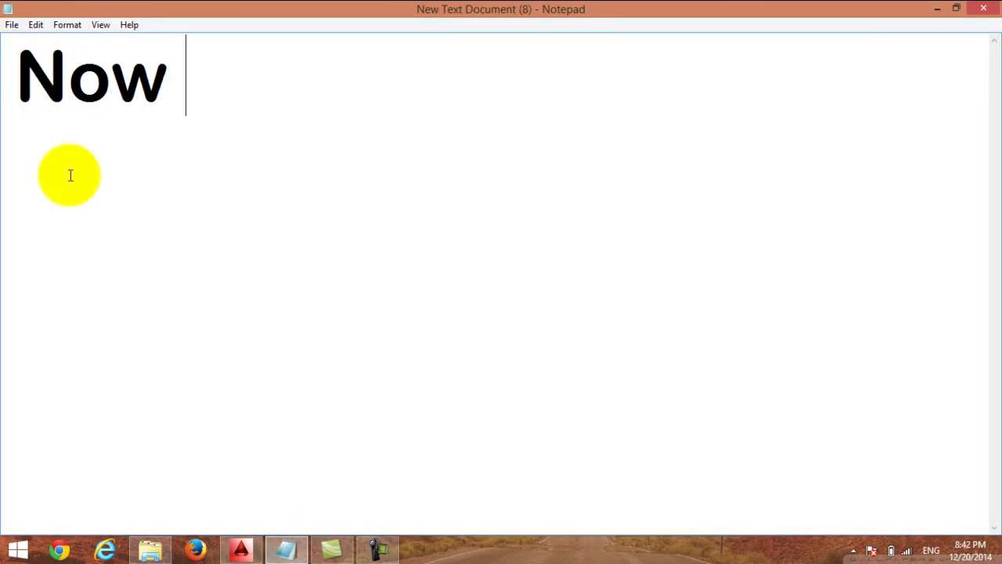
{"action": "type", "text": "click o"}
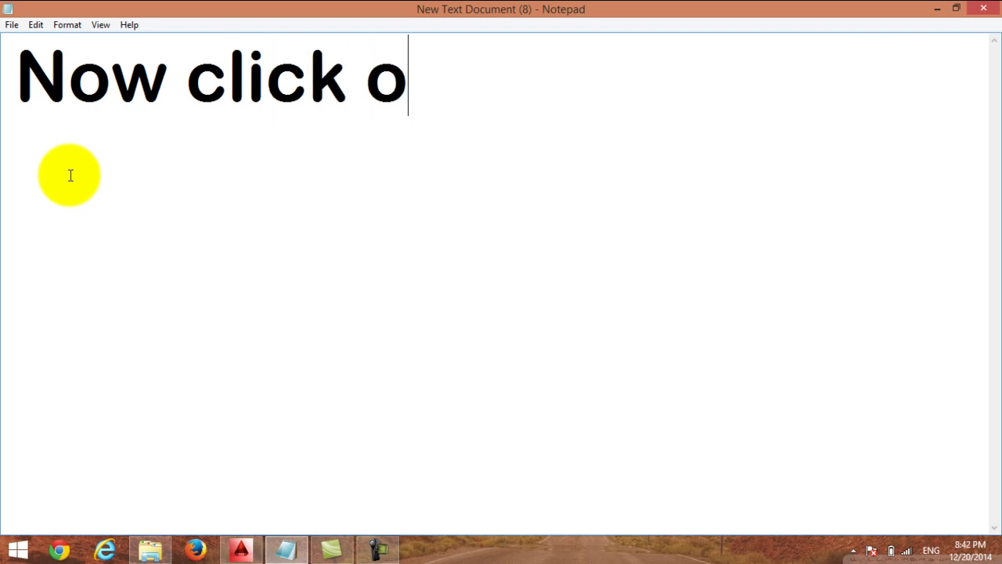
{"action": "type", "text": "n 3"}
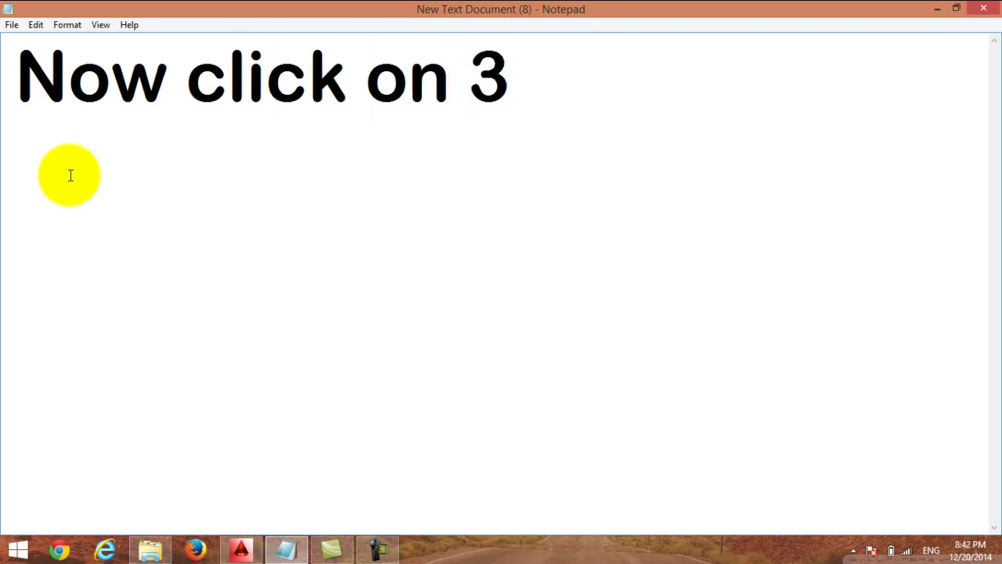
{"action": "type", "text": "D Mo"}
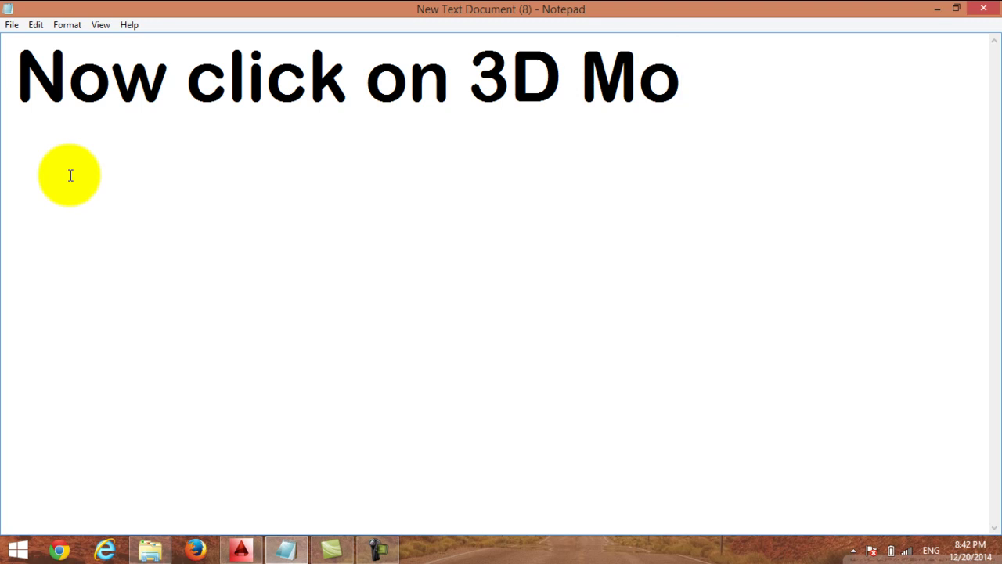
{"action": "type", "text": "deling"}
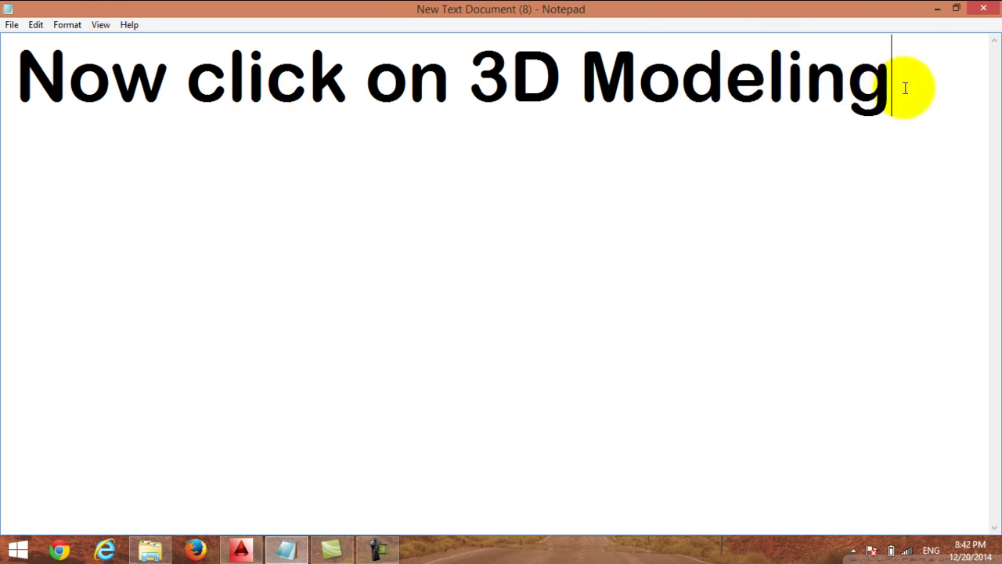
{"action": "left_click_drag", "start_coordinate": [922, 91], "coordinate": [479, 141]}
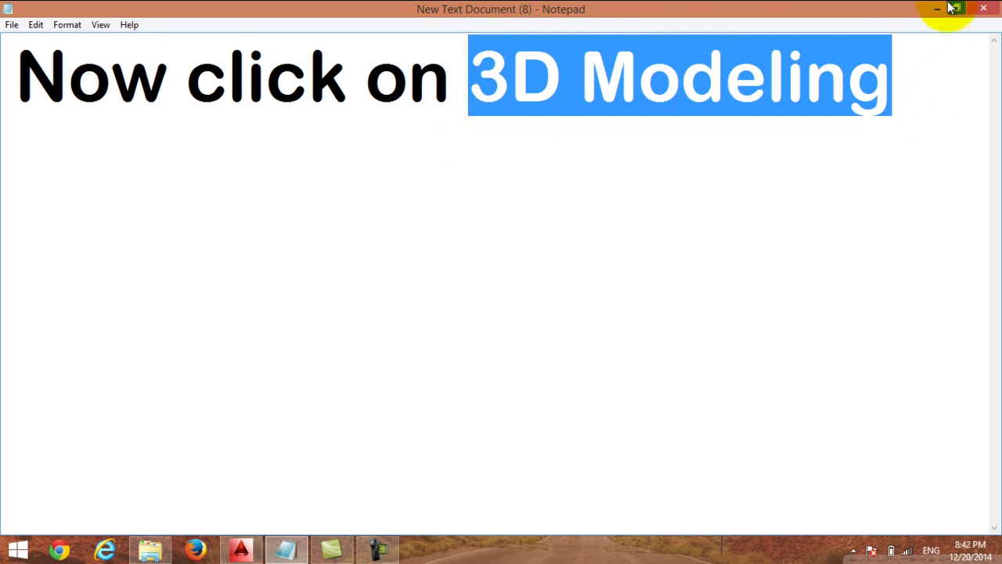
{"action": "left_click", "coordinate": [937, 9]}
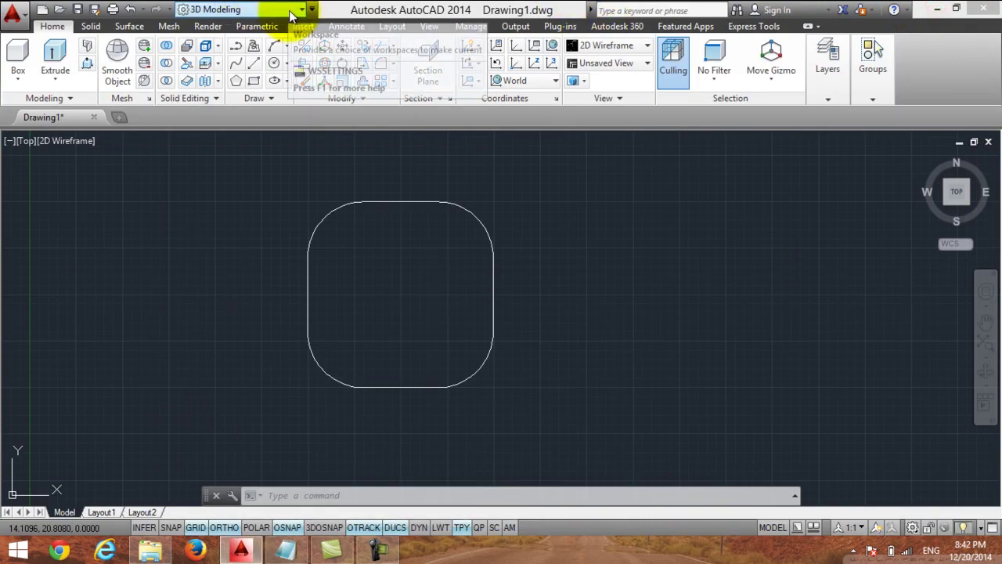
Confirm 3D Modeling remains the active workspace, then bring the Notepad note back.
{"action": "left_click", "coordinate": [270, 10]}
{"action": "left_click", "coordinate": [213, 62]}
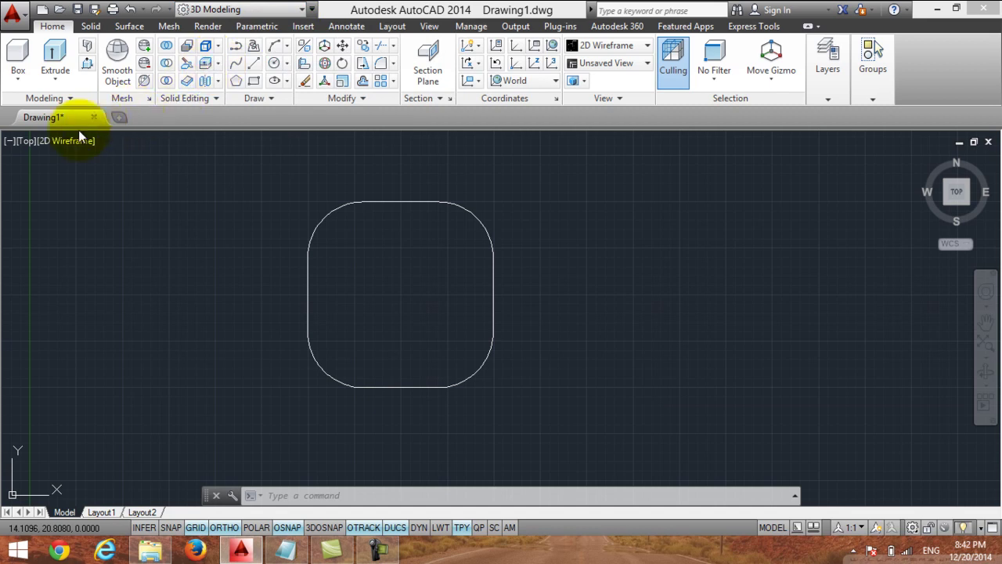
{"action": "left_click", "coordinate": [290, 550]}
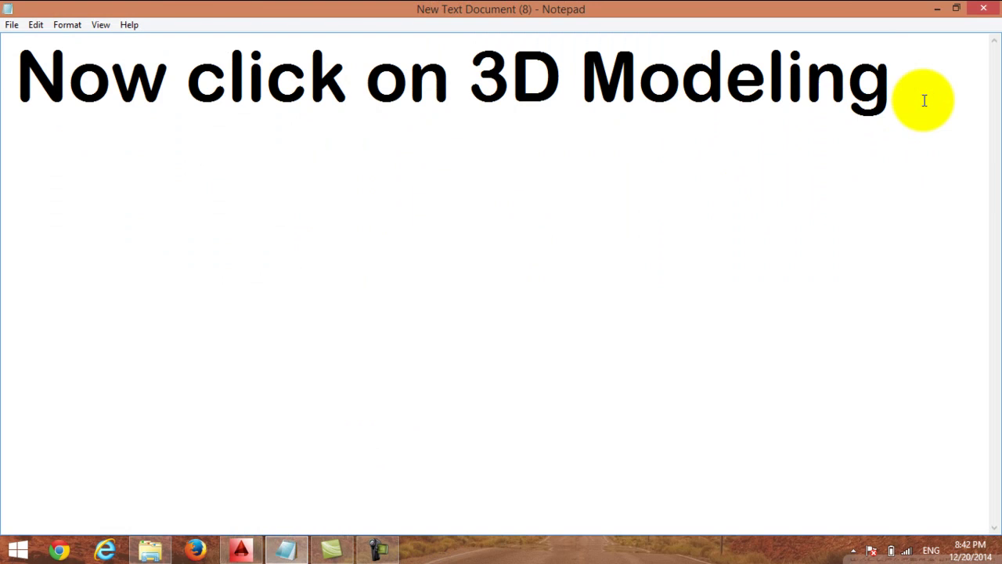
Add 'and SW ISOMETRIC' to the note and highlight 'SW ISOMETRIC'.
{"action": "type", "text": "and SW ISO"}
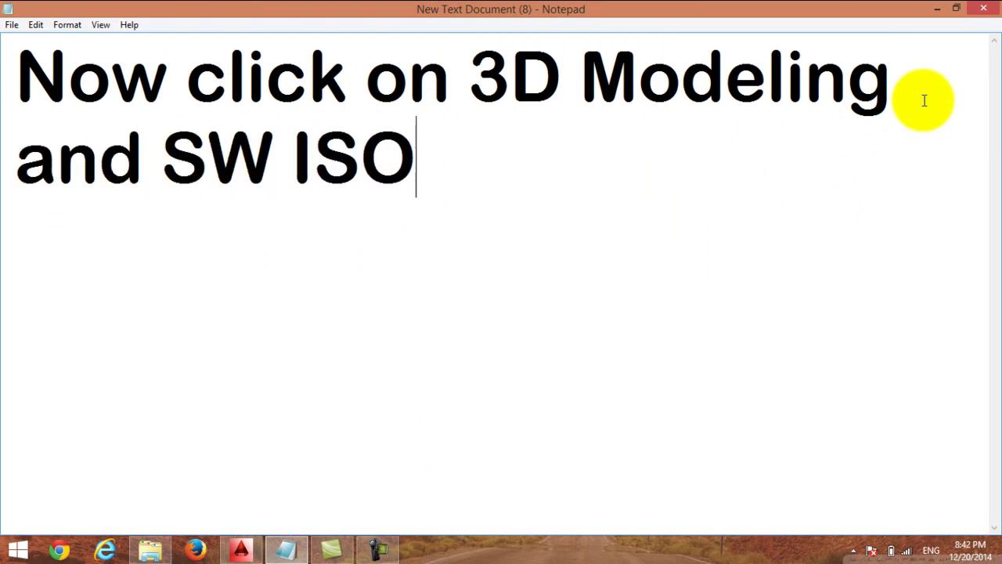
{"action": "type", "text": "METRIC"}
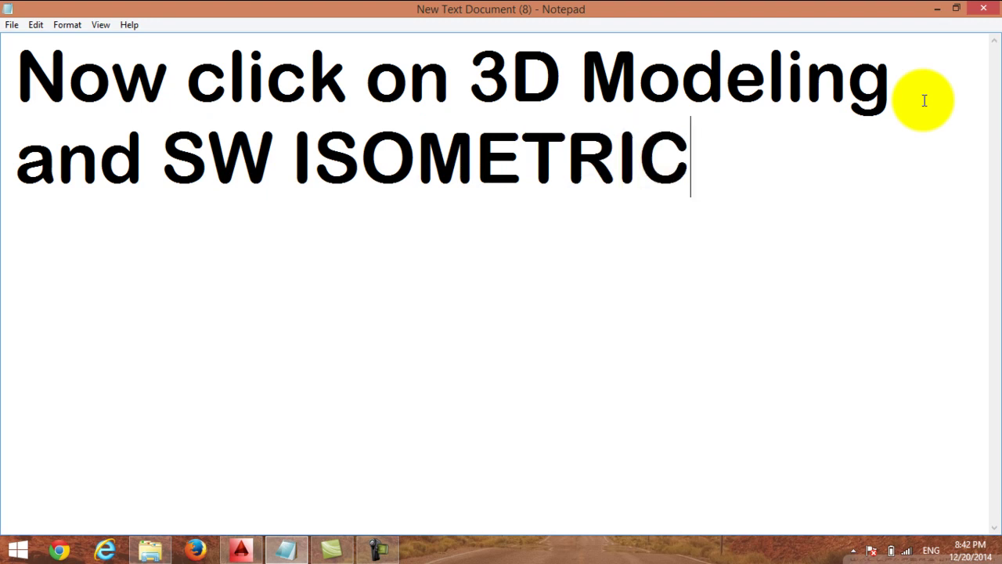
{"action": "left_click_drag", "start_coordinate": [720, 163], "coordinate": [163, 168]}
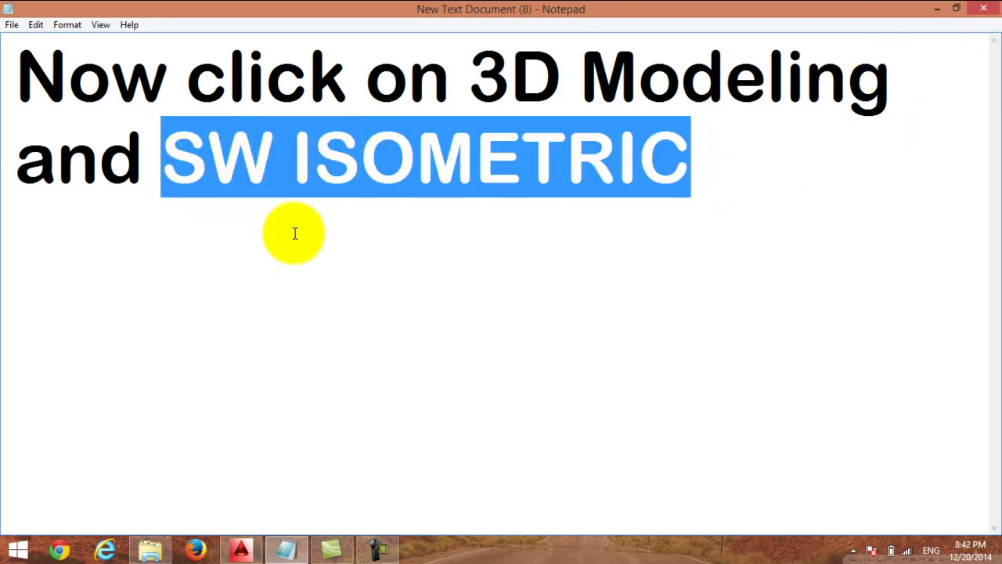
Switch the viewport to SW Isometric and adjust the zoom on the rounded square.
{"action": "left_click", "coordinate": [933, 9]}
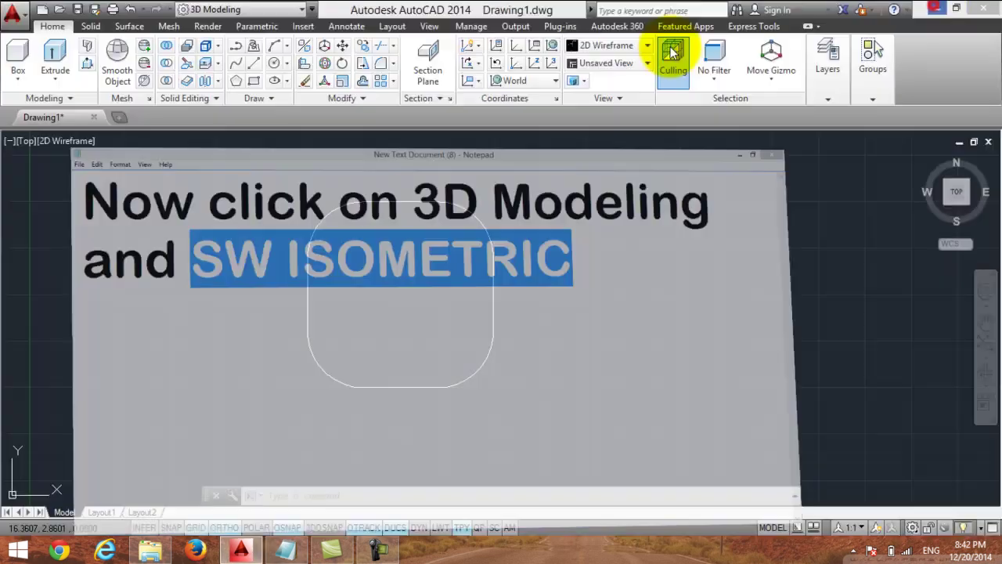
{"action": "left_click", "coordinate": [27, 142]}
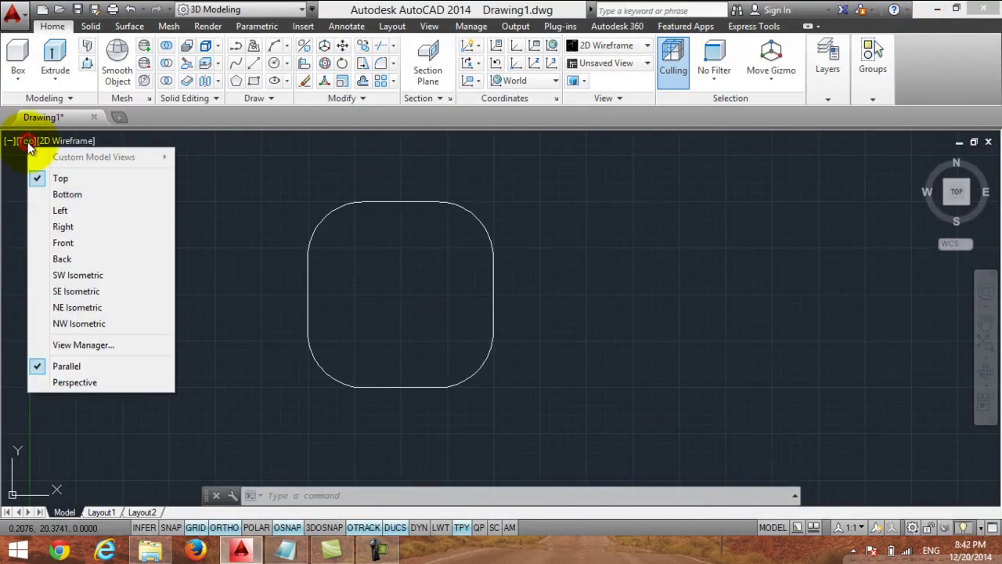
{"action": "left_click", "coordinate": [116, 274]}
{"action": "scroll", "coordinate": [504, 278], "scroll_direction": "down", "scroll_amount": 2}
{"action": "scroll", "coordinate": [504, 279], "scroll_direction": "down", "scroll_amount": 2}
{"action": "scroll", "coordinate": [505, 279], "scroll_direction": "down", "scroll_amount": 1}
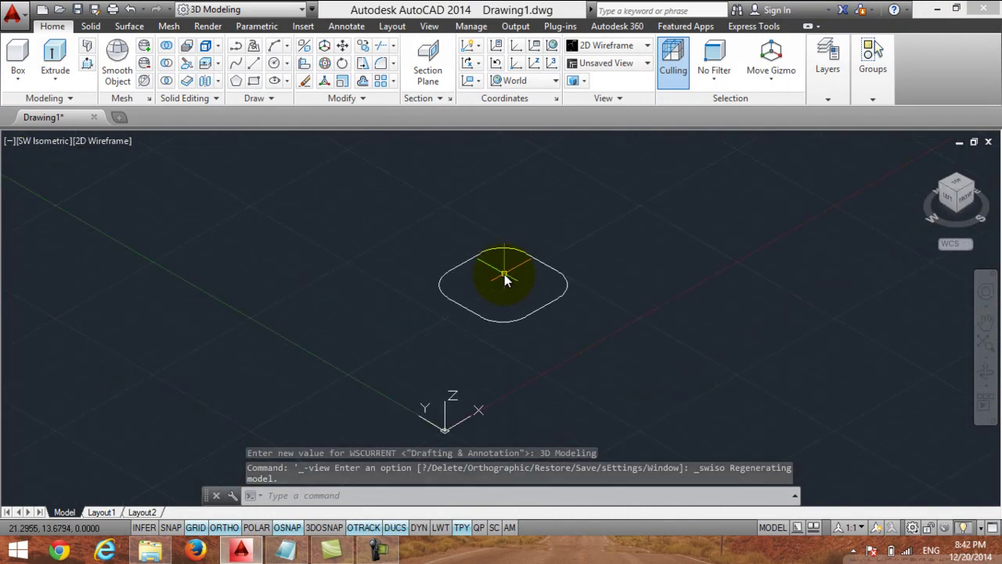
{"action": "scroll", "coordinate": [507, 275], "scroll_direction": "up", "scroll_amount": 1}
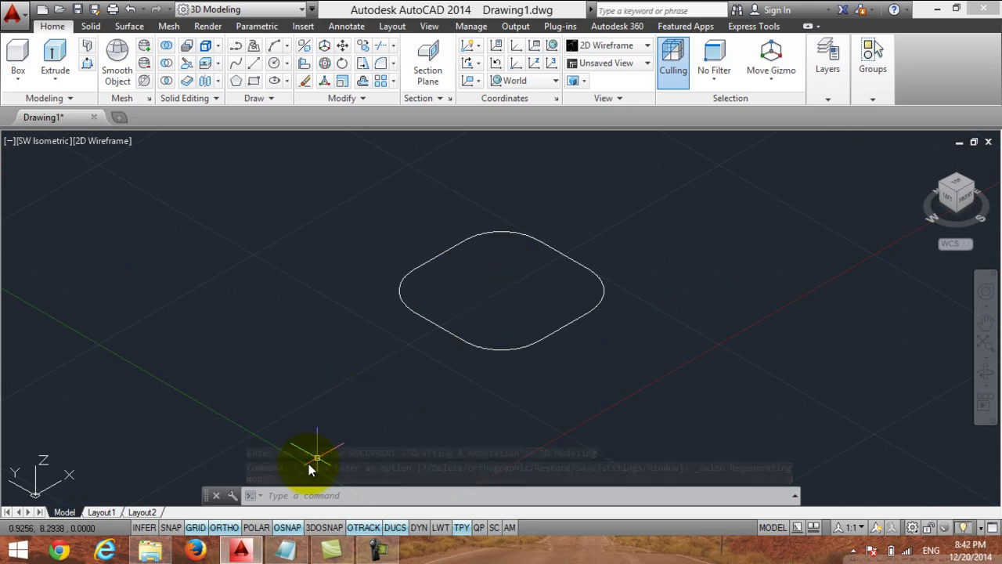
{"action": "left_click", "coordinate": [286, 548]}
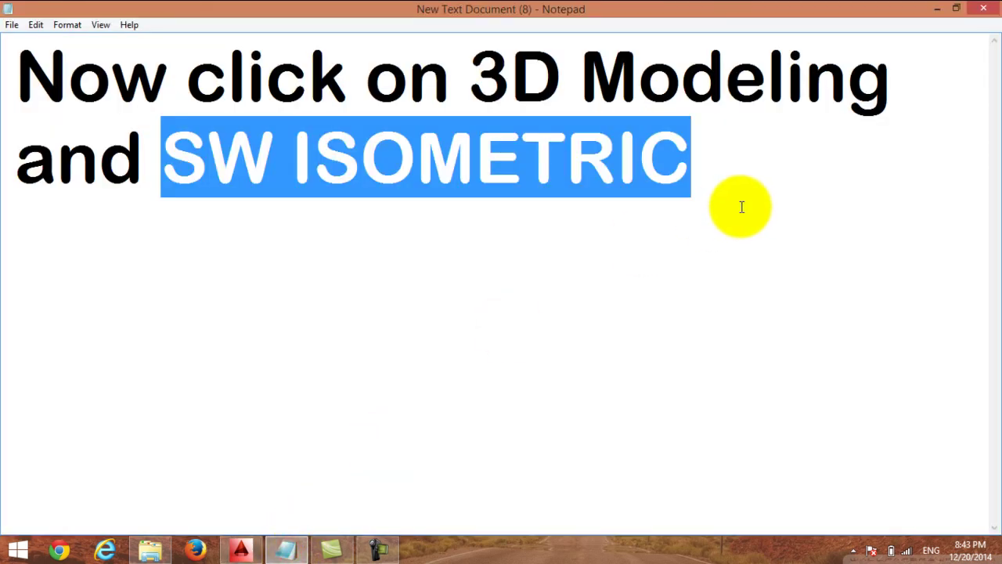
Add the line 'u can zoom in/out using ur mouse roller' to the note and minimize Notepad.
{"action": "left_click", "coordinate": [728, 184]}
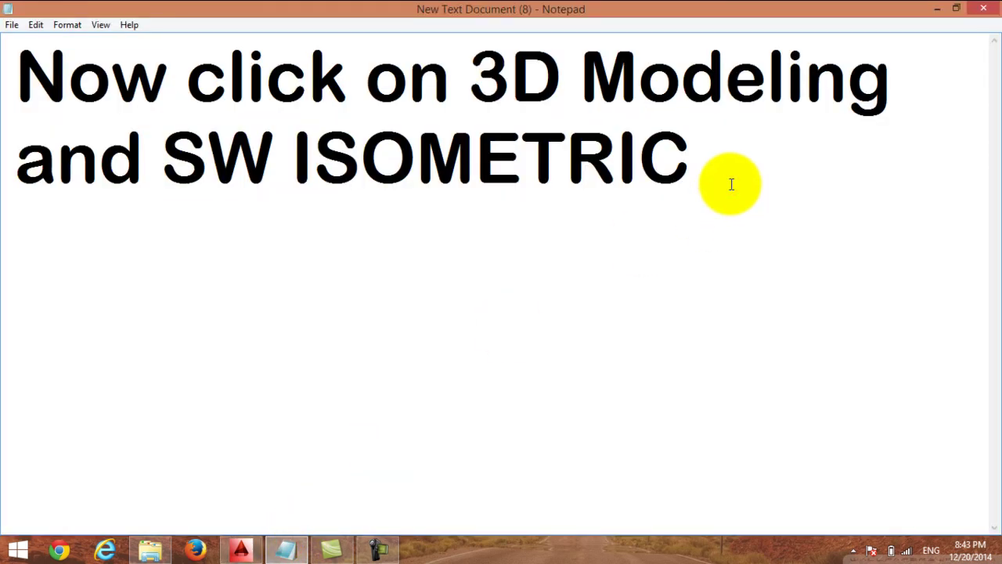
{"action": "type", "text": "u "}
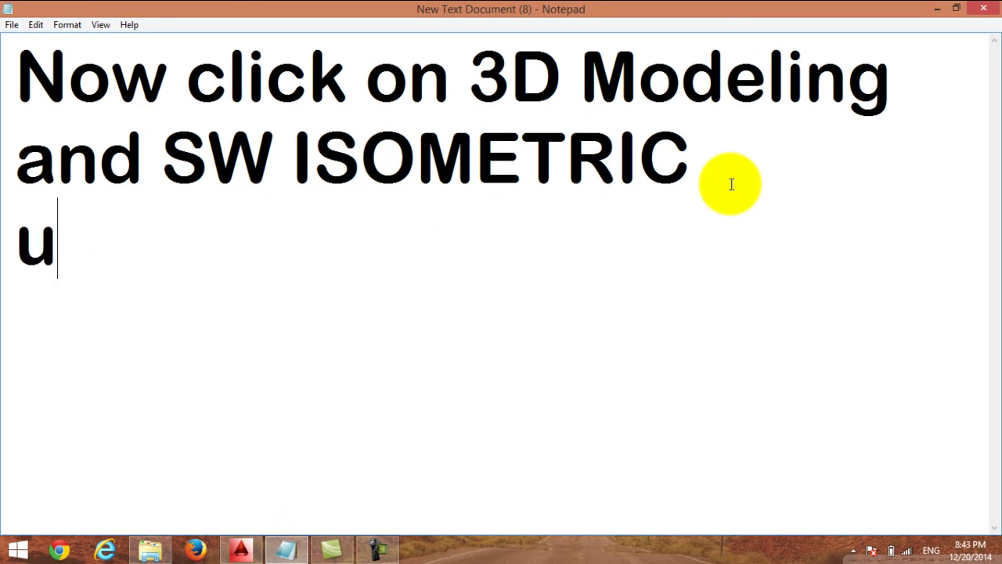
{"action": "type", "text": "can "}
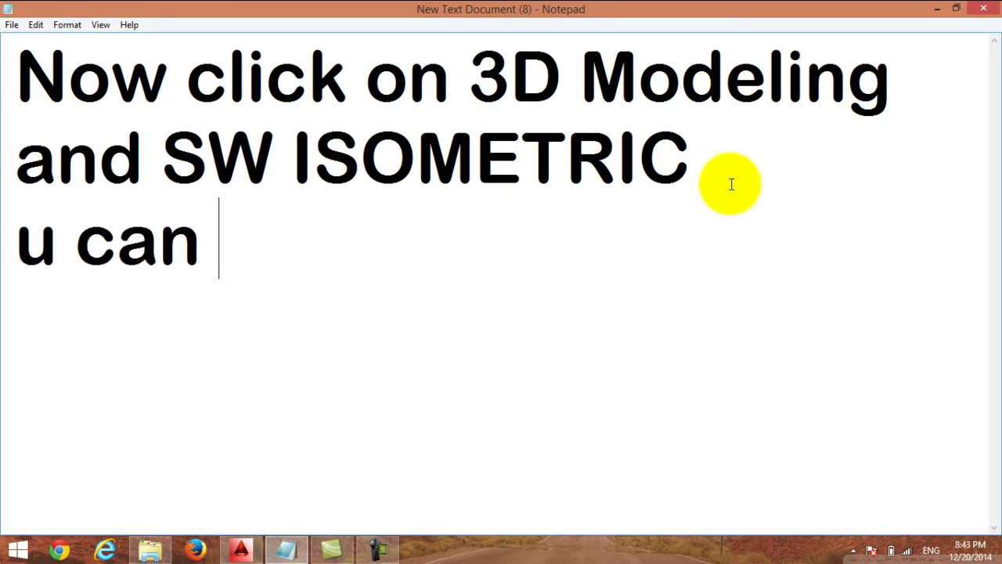
{"action": "type", "text": "zoom "}
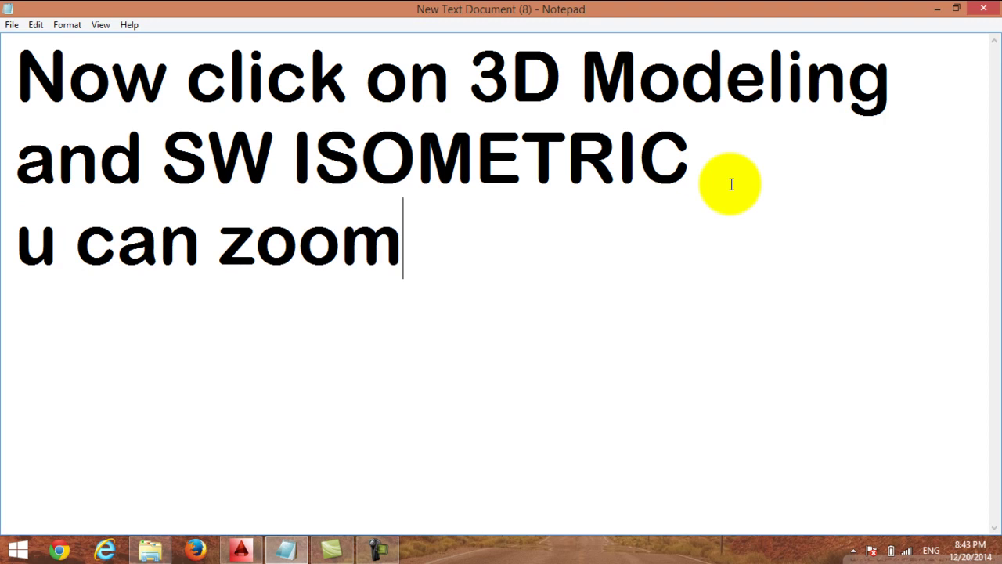
{"action": "type", "text": "in"}
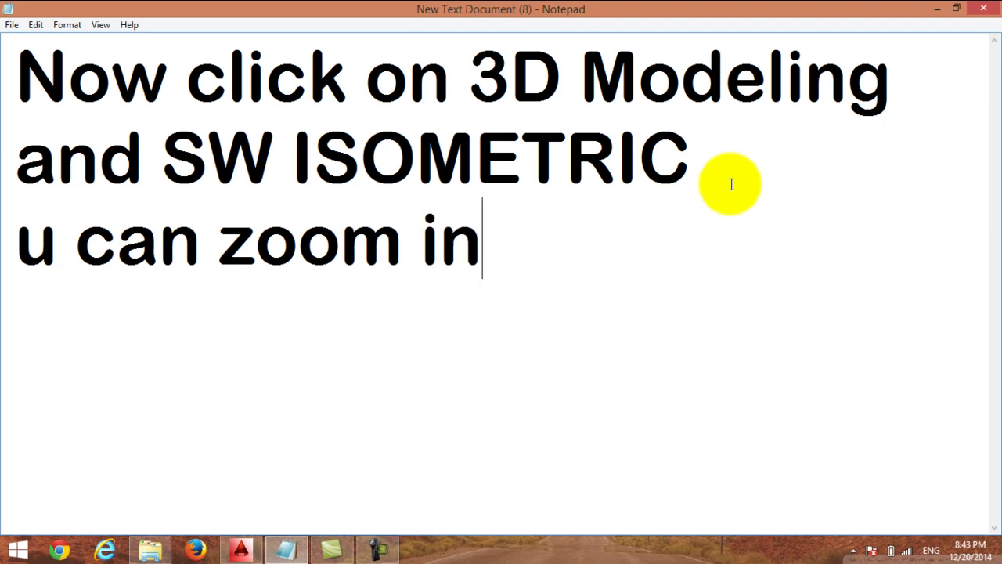
{"action": "type", "text": "/o"}
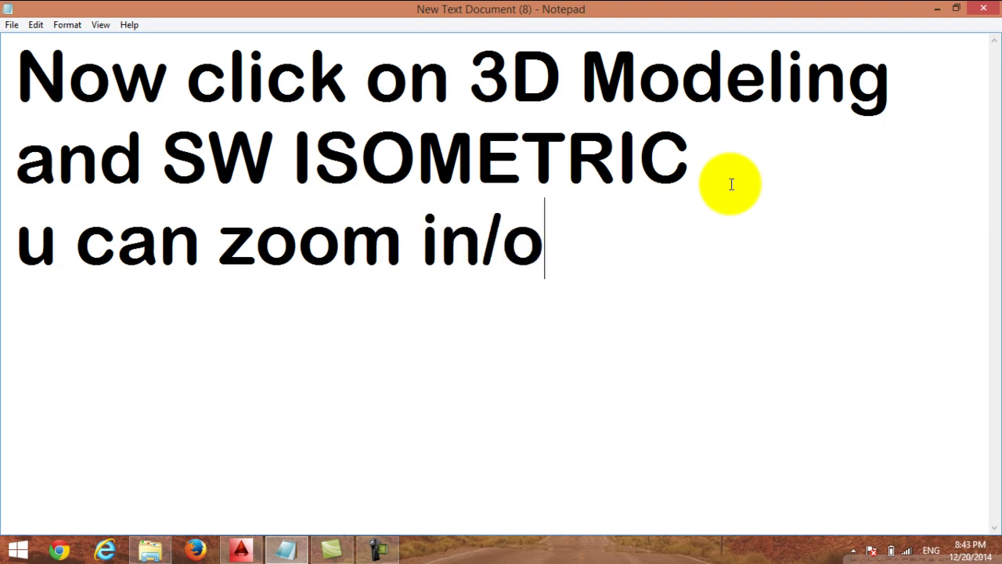
{"action": "type", "text": "ut usi"}
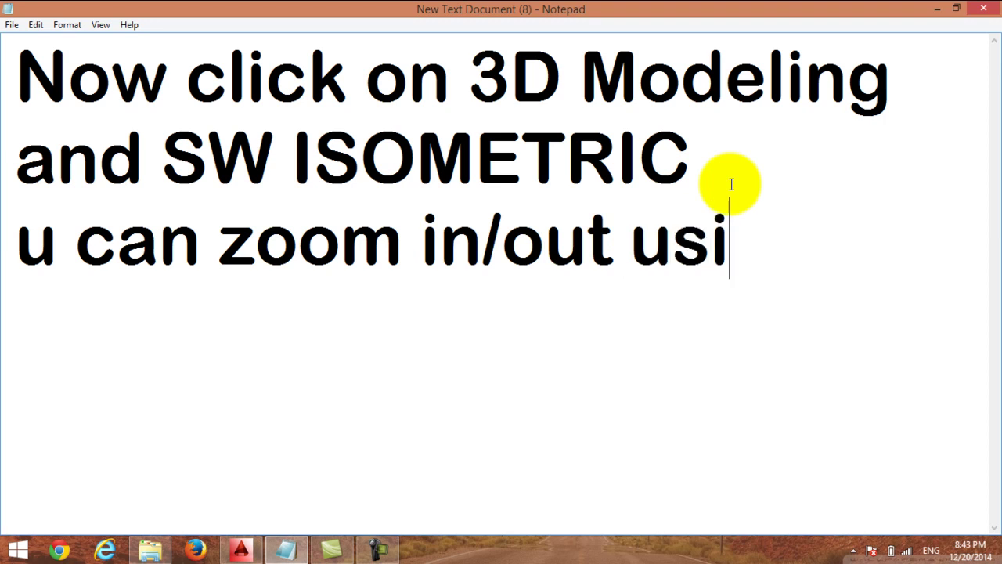
{"action": "type", "text": "ng ur "}
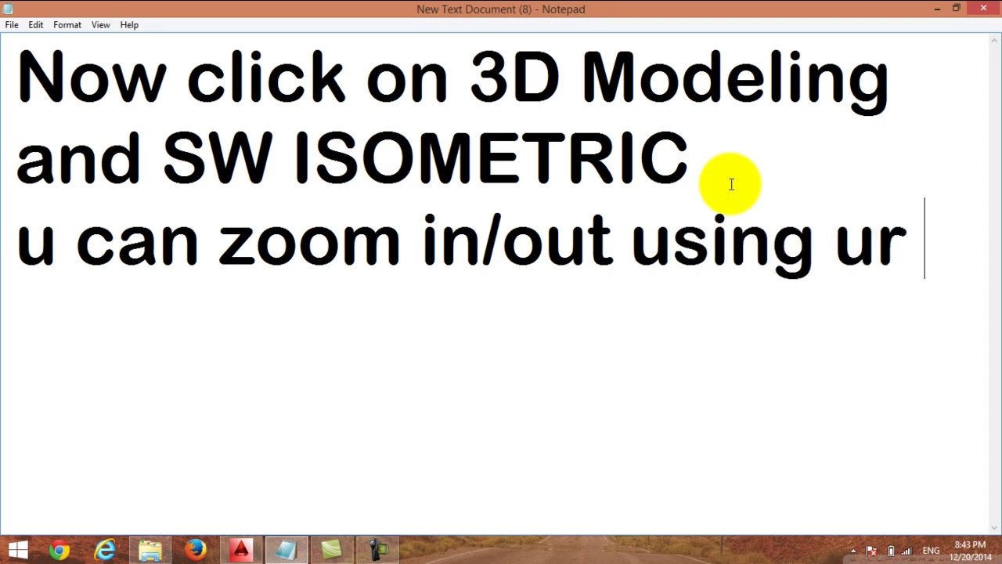
{"action": "type", "text": "mouse "}
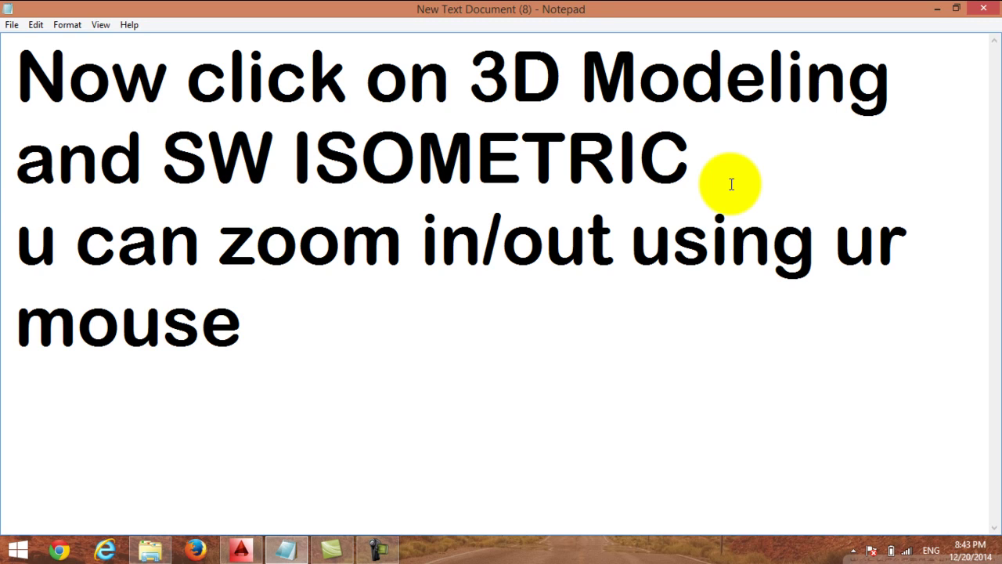
{"action": "type", "text": "roller"}
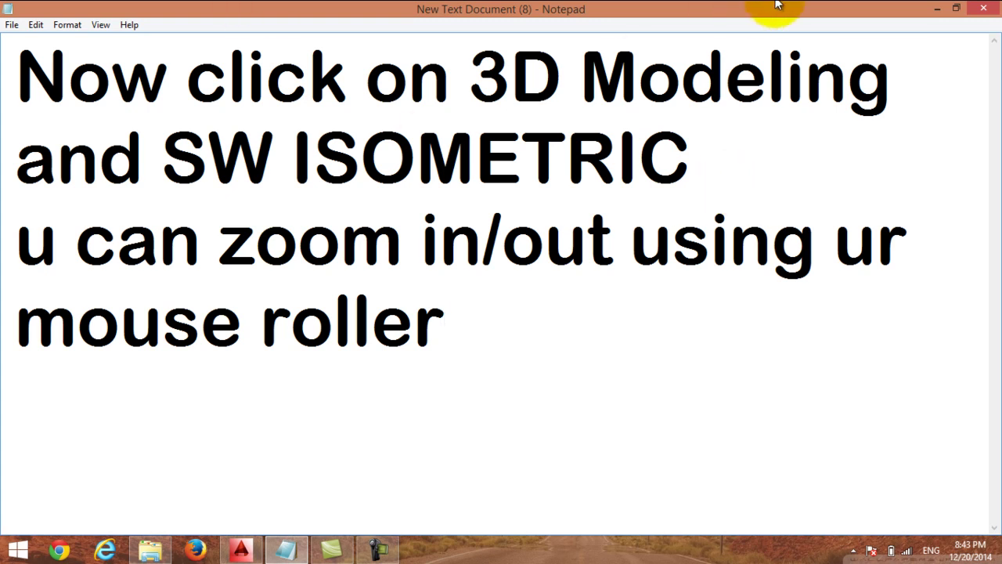
{"action": "left_click", "coordinate": [939, 7]}
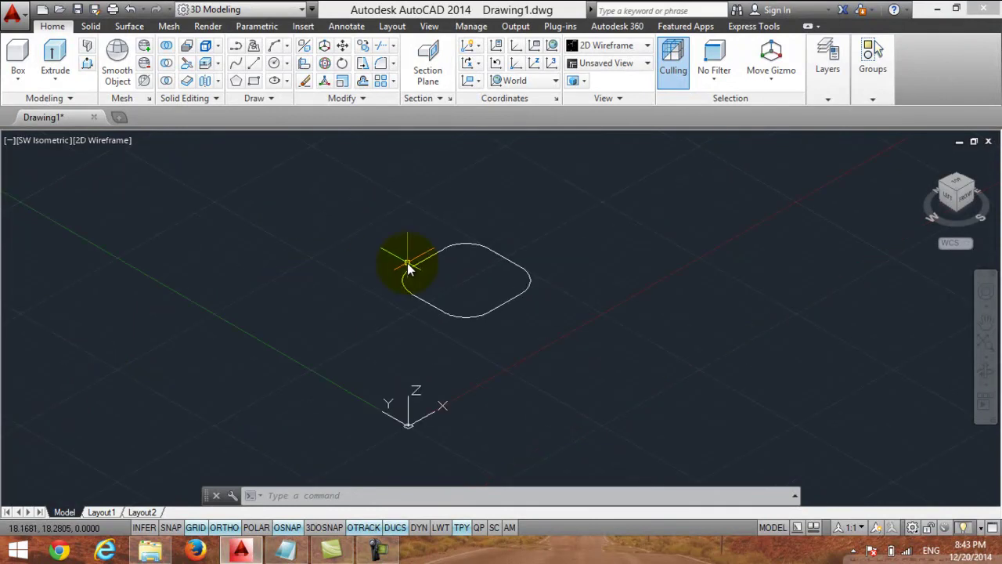
Zoom out in the viewport and bring the Notepad tutorial note back in front.
{"action": "scroll", "coordinate": [408, 269], "scroll_direction": "down", "scroll_amount": 2}
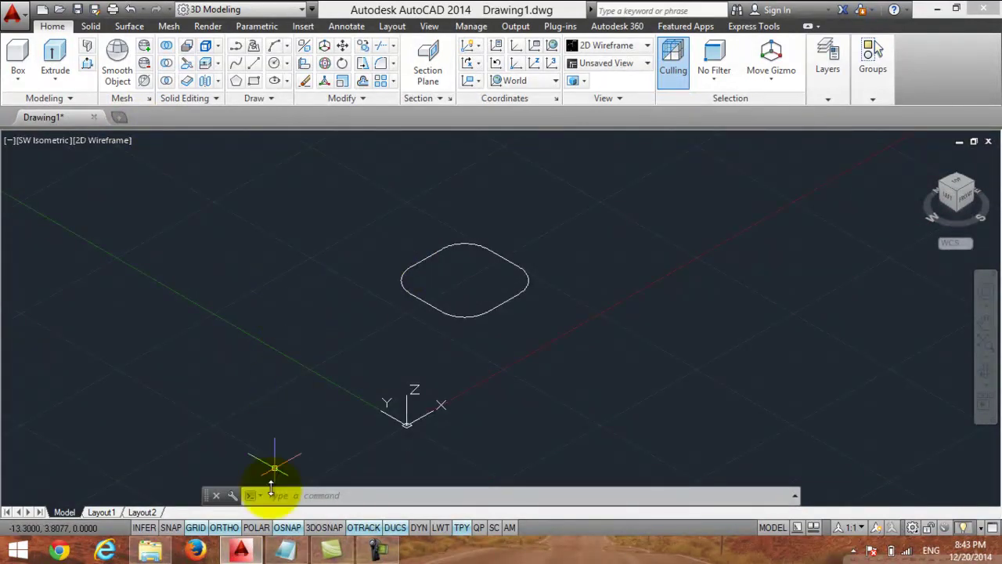
{"action": "left_click", "coordinate": [286, 547]}
Replace the whole note with 'now click on EXTRUDE', highlight EXTRUDE, and minimize Notepad.
{"action": "key", "text": "ctrl+a"}
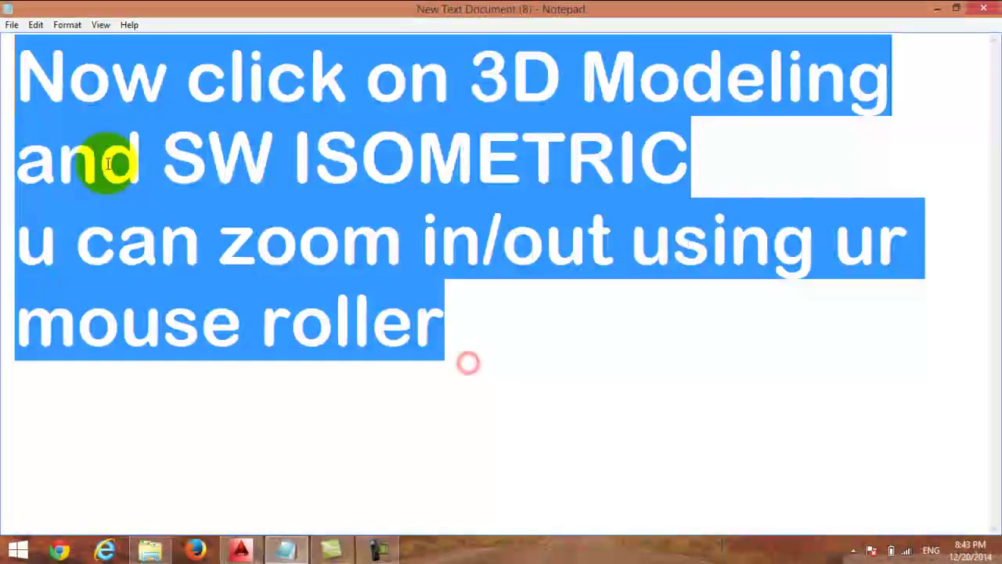
{"action": "type", "text": "now "}
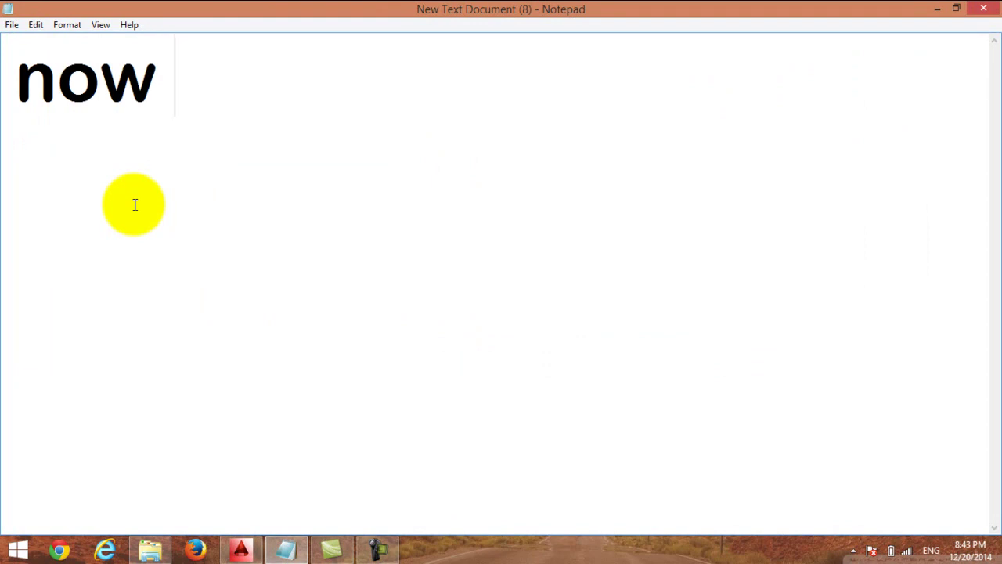
{"action": "type", "text": "click o"}
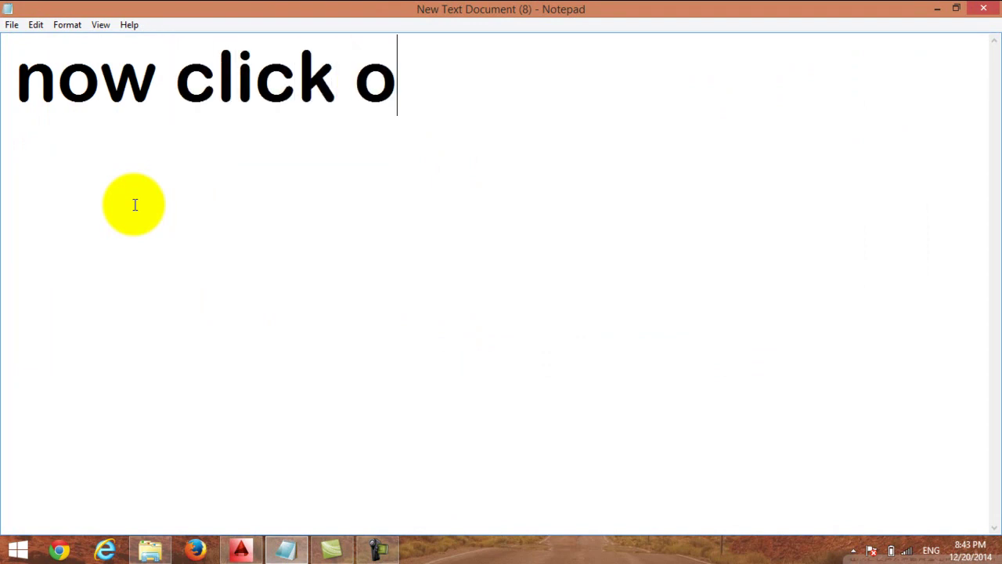
{"action": "type", "text": "n EX"}
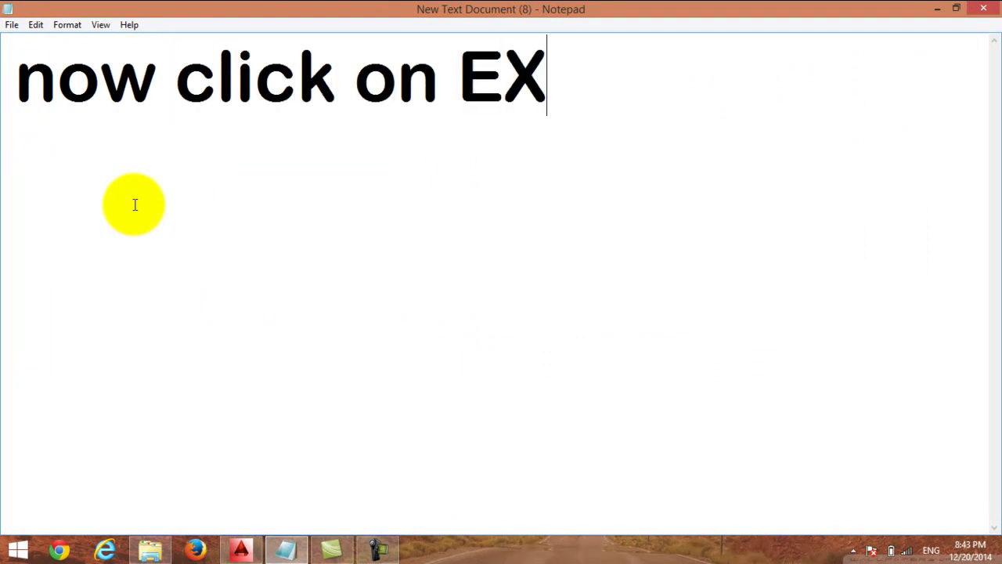
{"action": "type", "text": "TRUDE"}
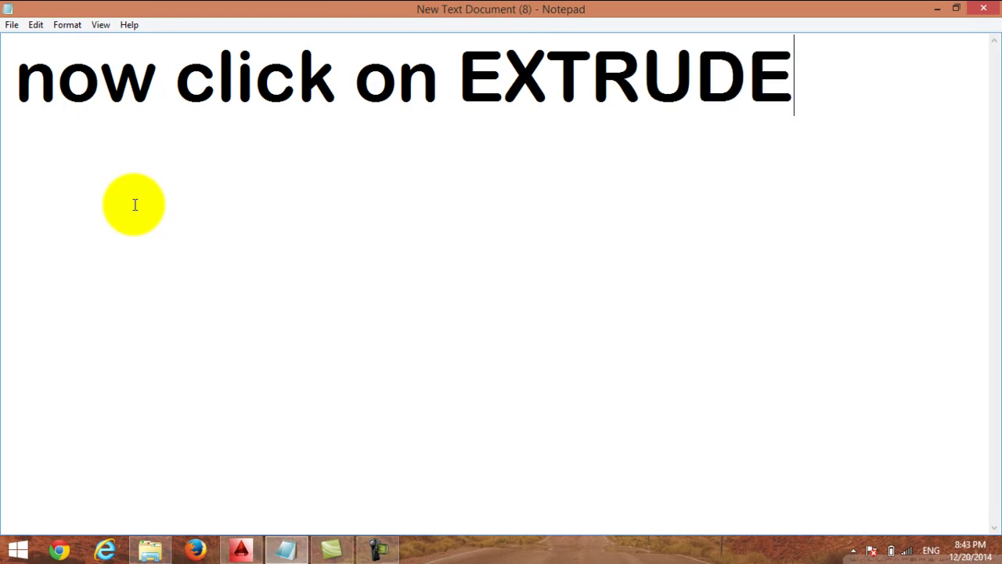
{"action": "left_click_drag", "start_coordinate": [846, 68], "coordinate": [462, 84]}
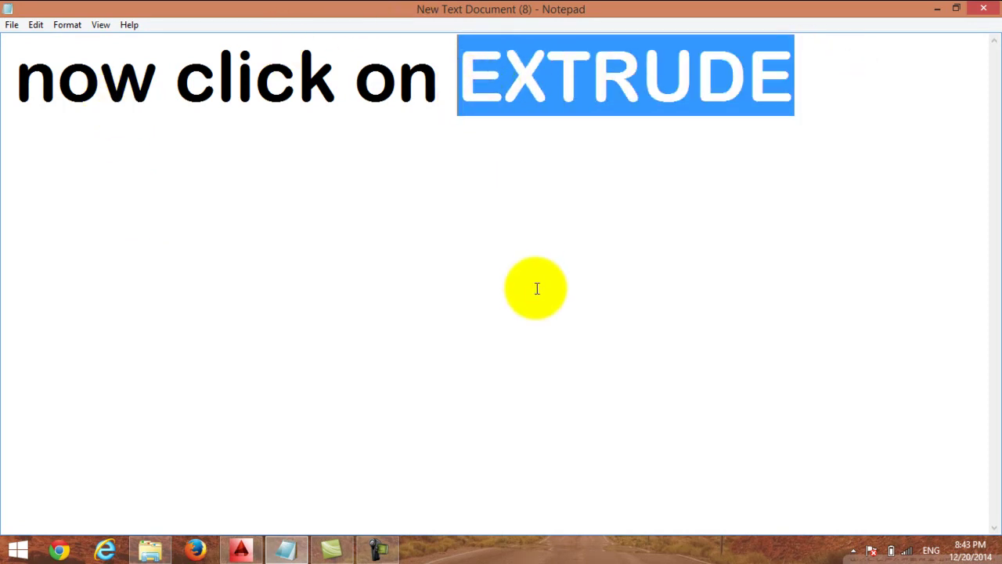
{"action": "left_click", "coordinate": [936, 9]}
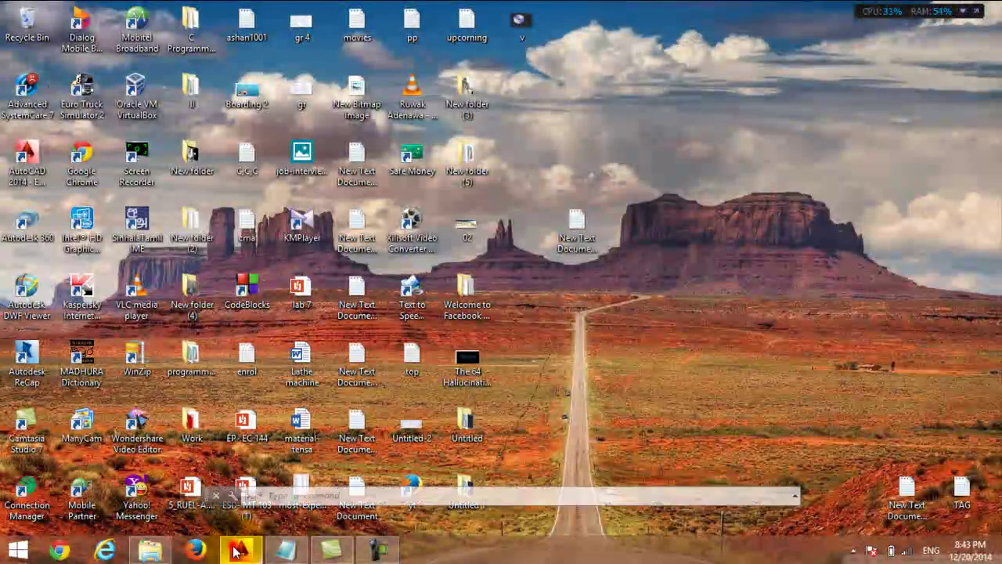
Back in AutoCAD, start EXTRUDE and pick the front and lower-left edges of the rounded outline.
{"action": "left_click", "coordinate": [239, 550]}
{"action": "left_click", "coordinate": [51, 55]}
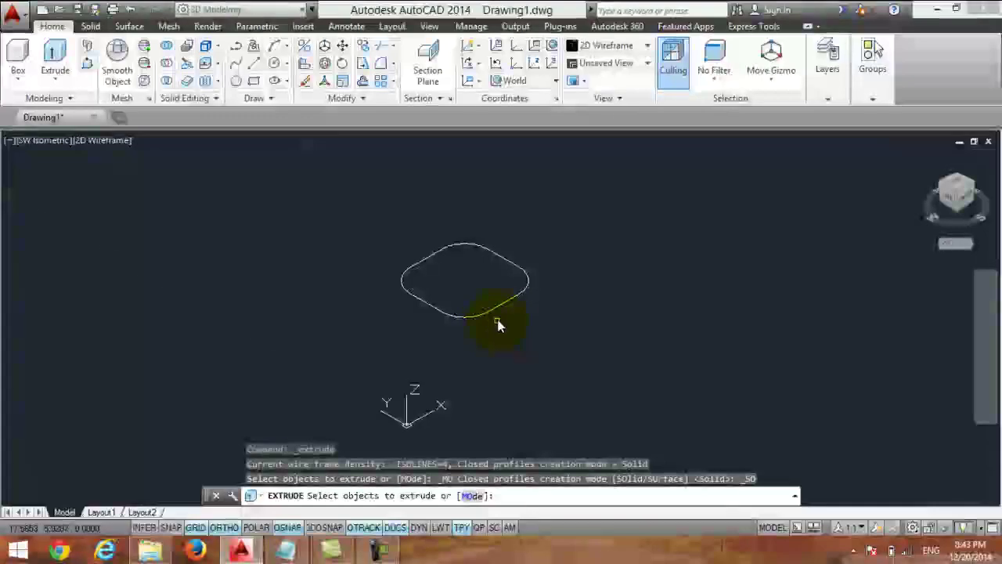
{"action": "left_click", "coordinate": [498, 308]}
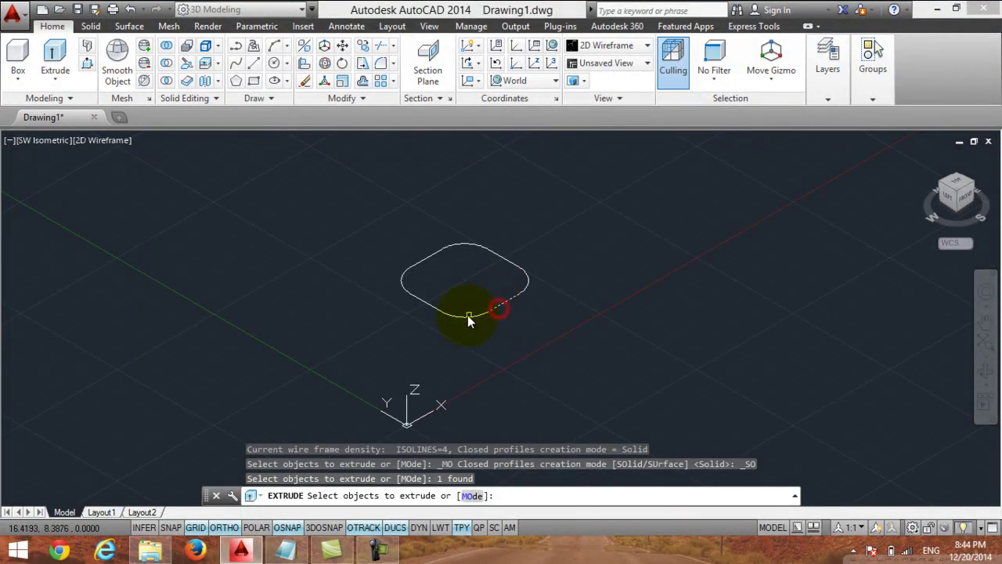
{"action": "left_click", "coordinate": [466, 319]}
{"action": "left_click", "coordinate": [427, 304]}
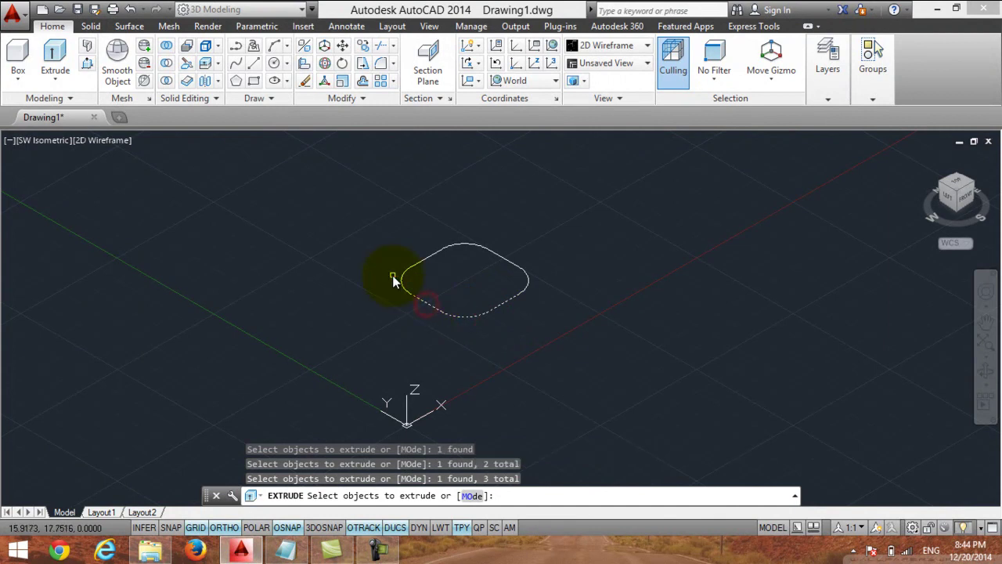
Add the arcs and upper edges until all 8 objects are selected, then return to the note.
{"action": "left_click", "coordinate": [401, 281]}
{"action": "left_click", "coordinate": [417, 261]}
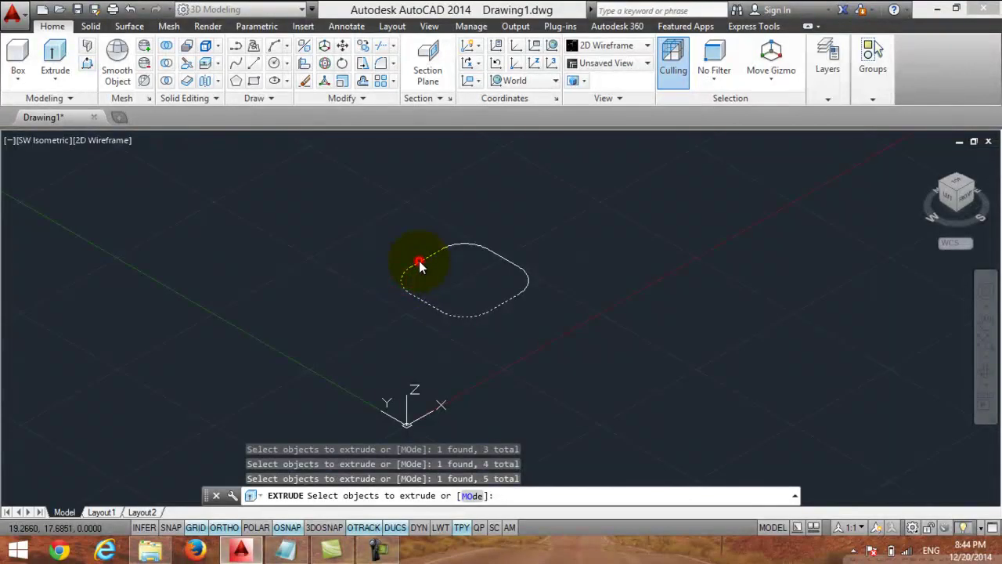
{"action": "left_click", "coordinate": [491, 252]}
{"action": "left_click", "coordinate": [525, 284]}
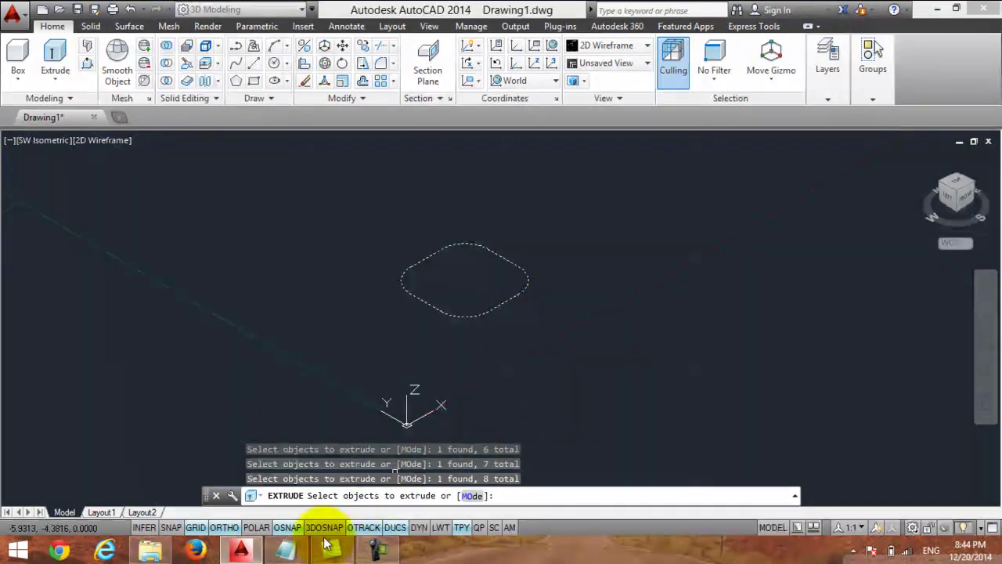
{"action": "left_click", "coordinate": [290, 549]}
{"action": "left_click", "coordinate": [848, 81]}
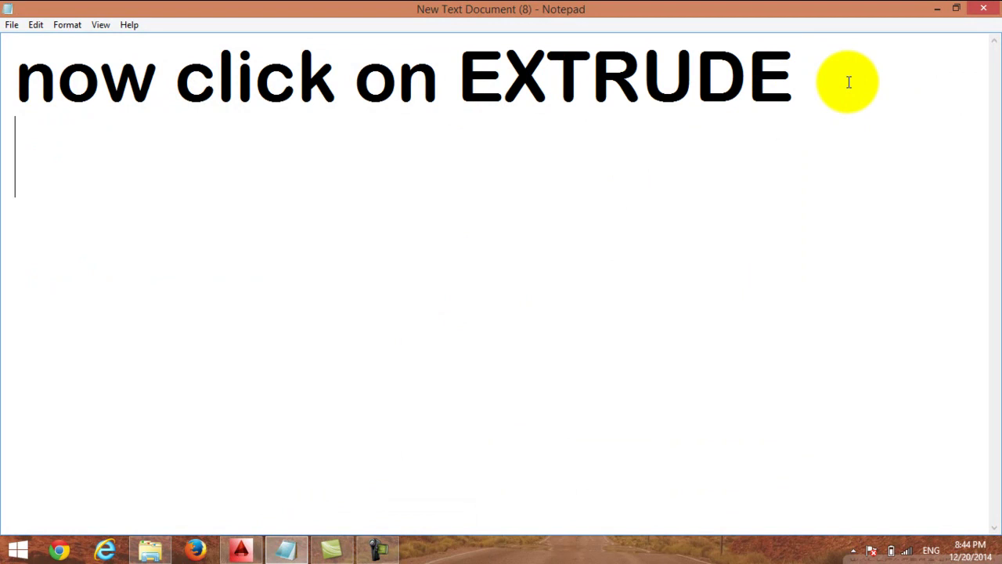
Type 'and select ur full object' and 'press ENTER' on two new lines below 'now click on EXTRUDE'.
{"action": "key", "text": "Return"}
{"action": "type", "text": "and "}
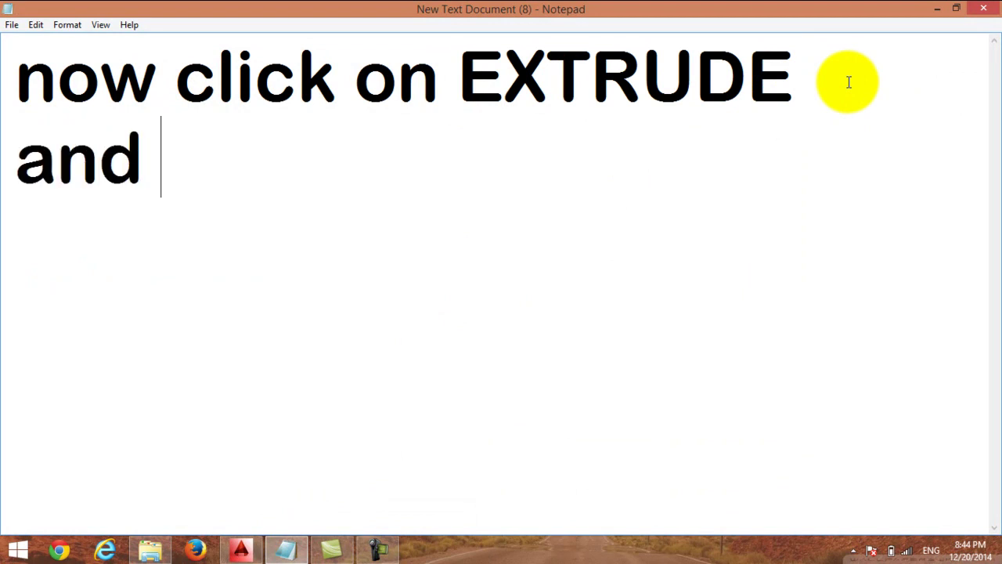
{"action": "type", "text": "se"}
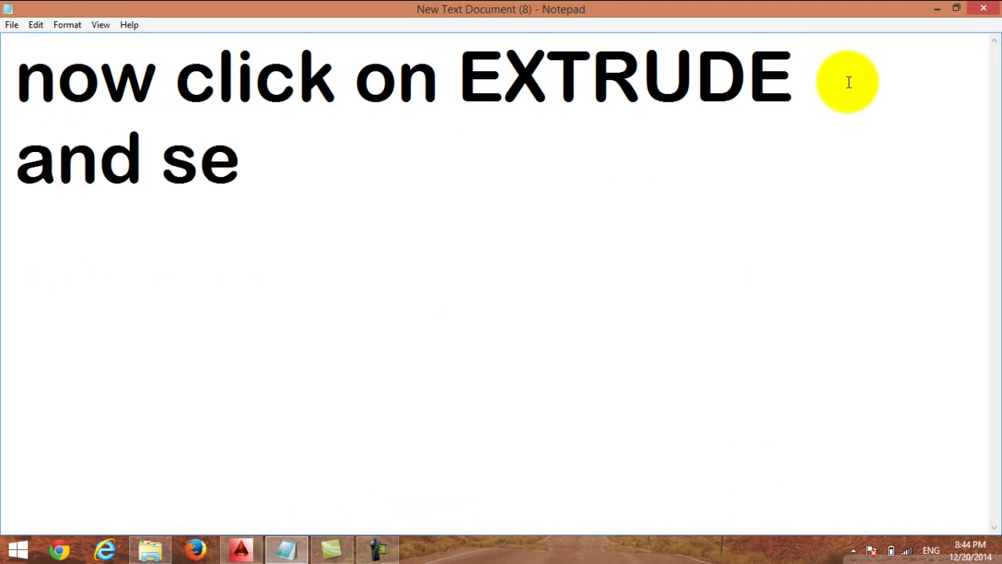
{"action": "type", "text": "lec"}
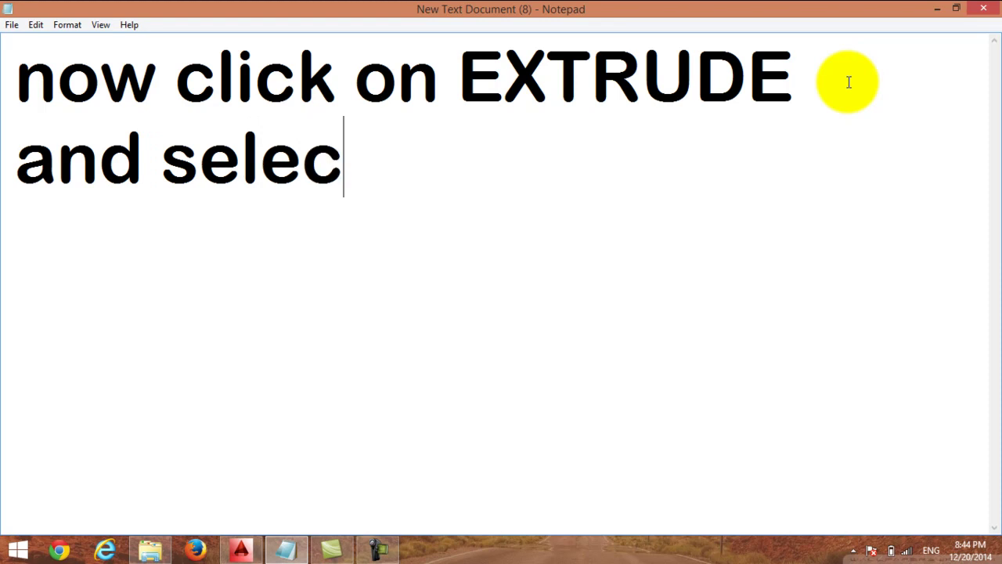
{"action": "type", "text": "t "}
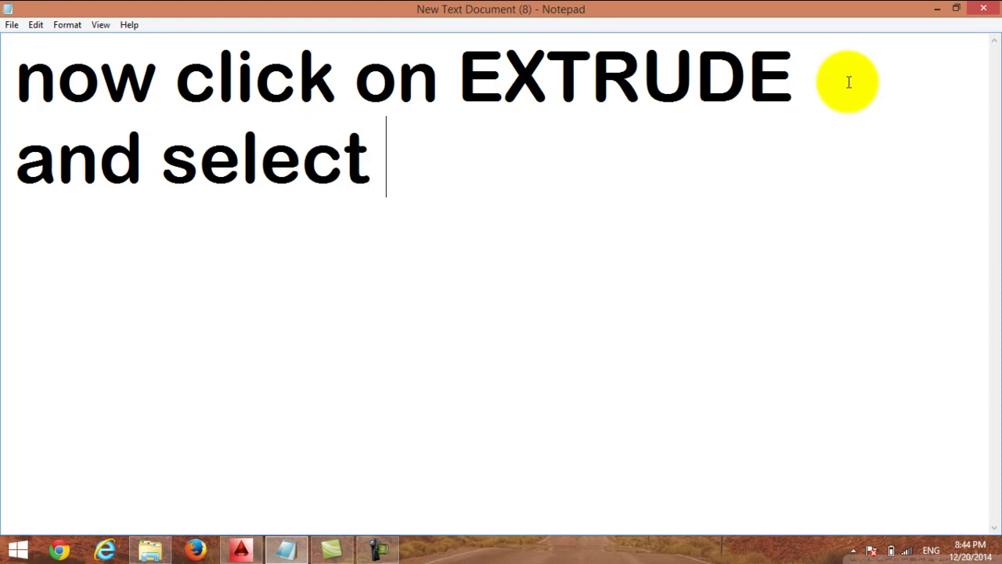
{"action": "type", "text": "ur full"}
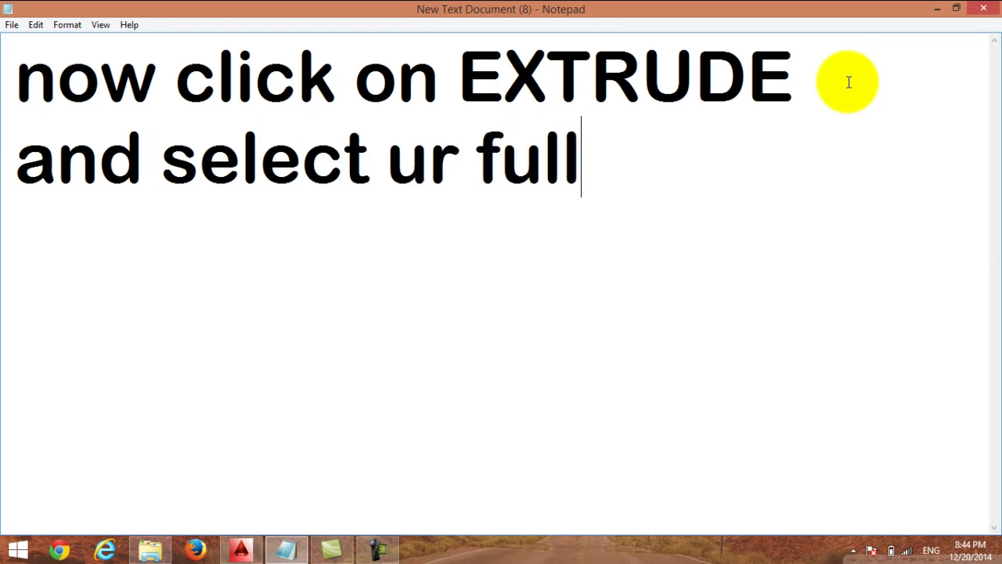
{"action": "type", "text": " obje"}
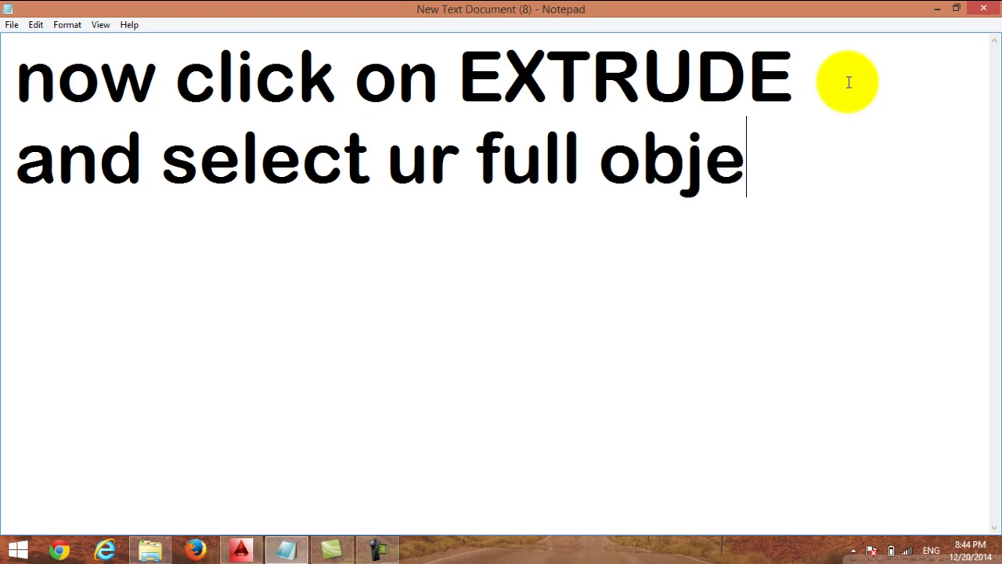
{"action": "type", "text": "ct"}
{"action": "key", "text": "Return"}
{"action": "type", "text": "press E"}
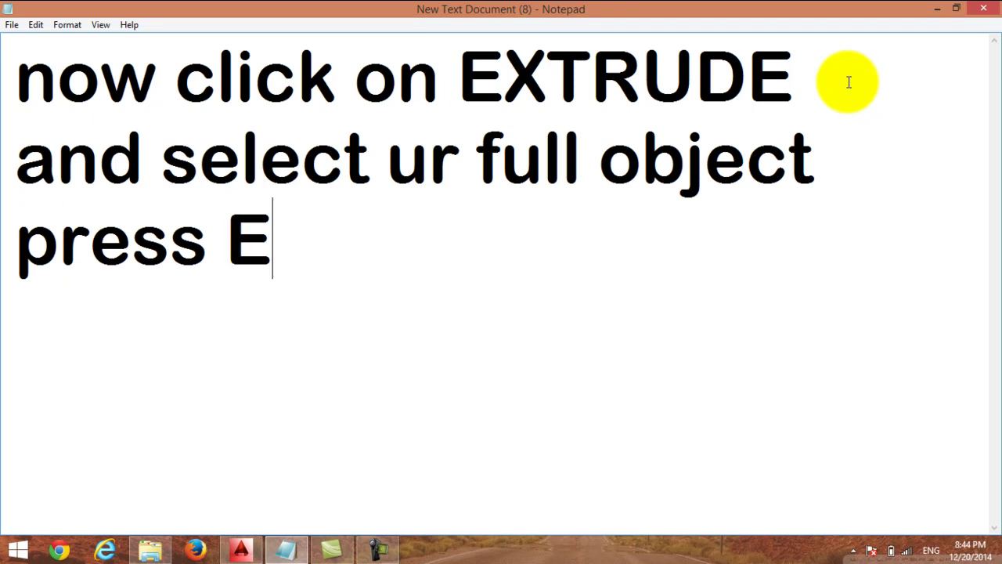
{"action": "type", "text": "NTER"}
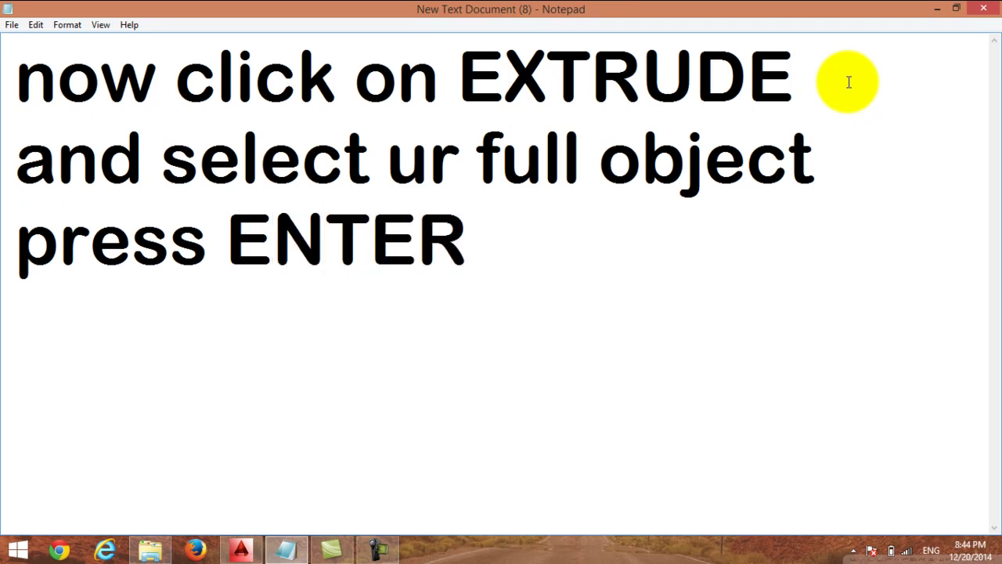
Finish selecting the rounded outline and extrude it to a height of 15.
{"action": "left_click", "coordinate": [937, 9]}
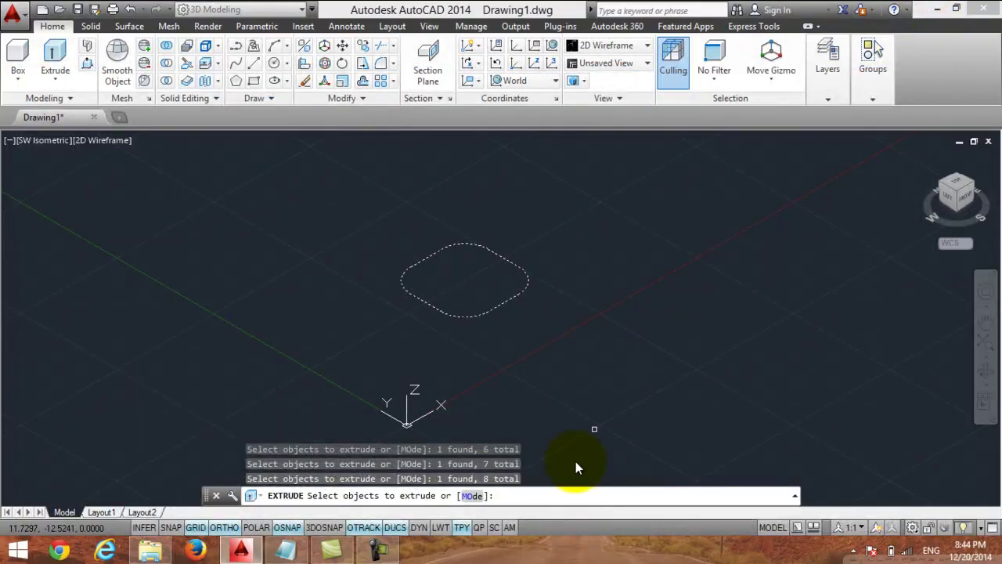
{"action": "left_click", "coordinate": [523, 493]}
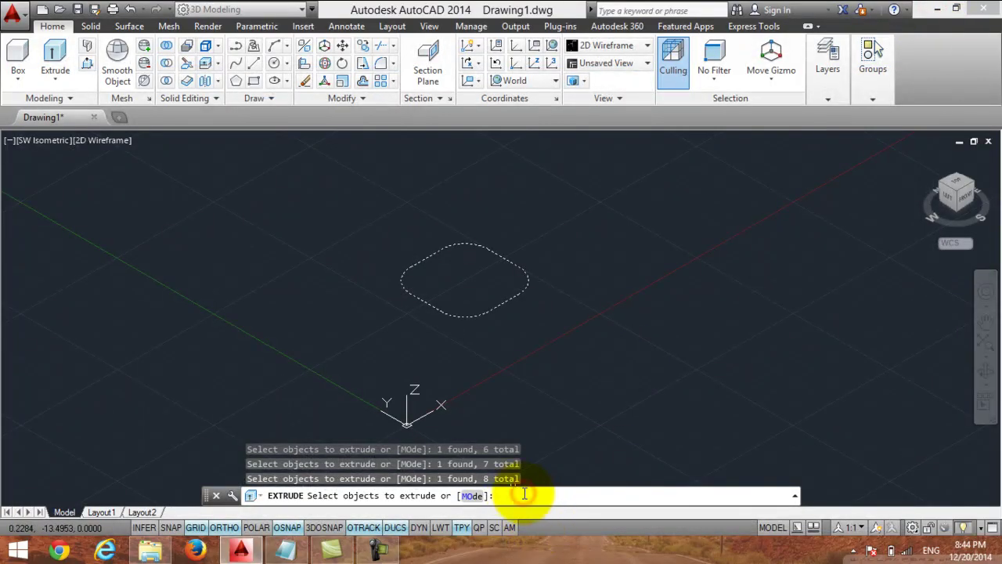
{"action": "key", "text": "Return"}
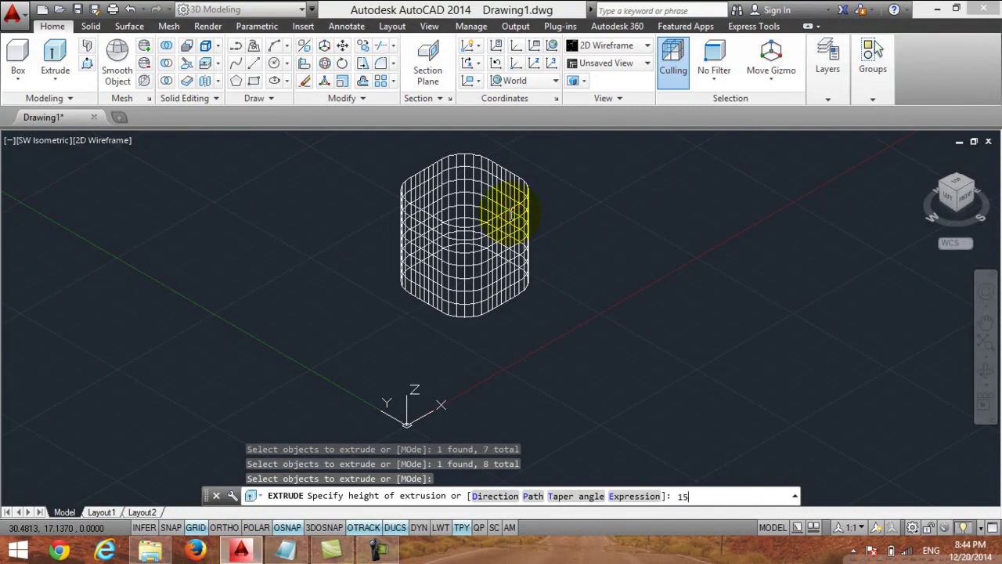
{"action": "key", "text": "Return"}
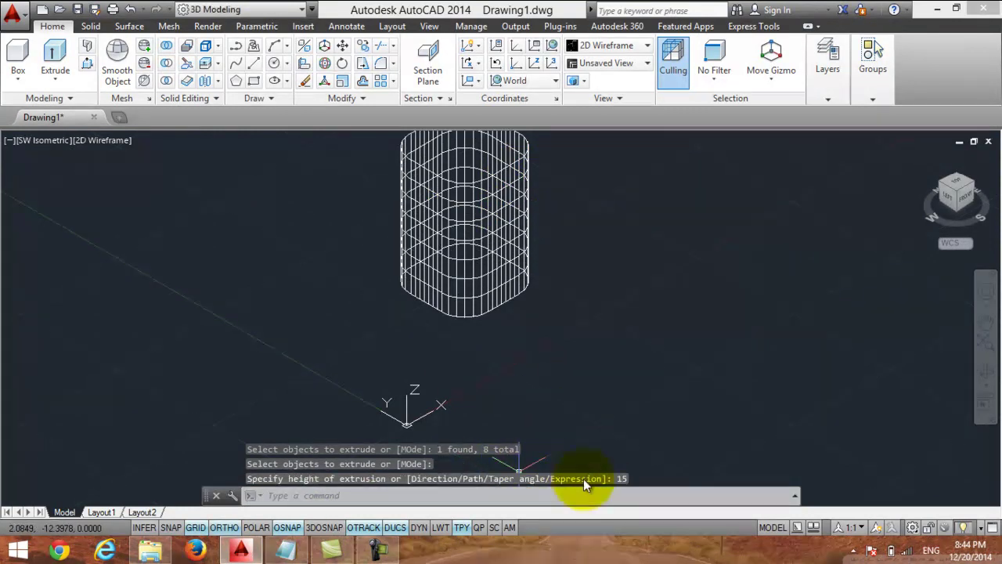
{"action": "scroll", "coordinate": [581, 275], "scroll_direction": "up", "scroll_amount": 3}
{"action": "scroll", "coordinate": [506, 318], "scroll_direction": "down", "scroll_amount": 2}
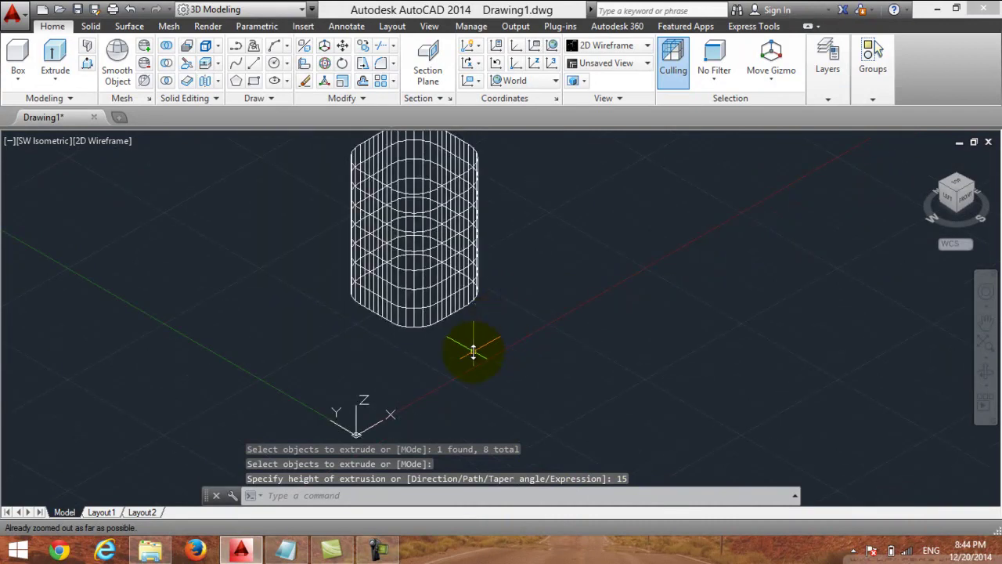
Add 'now enter a value for the hight and press ENTER' to the note, then minimize Notepad.
{"action": "left_click", "coordinate": [285, 551]}
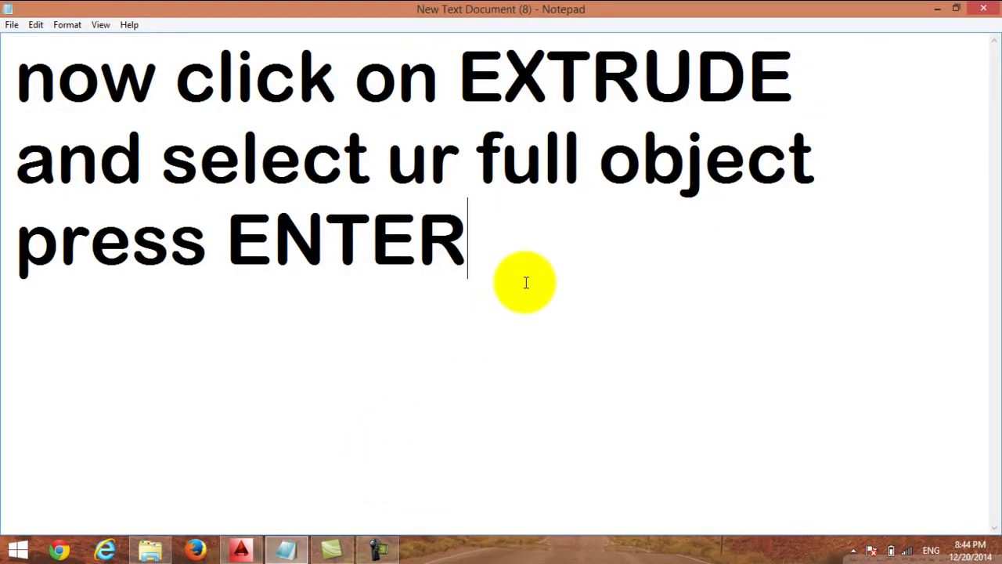
{"action": "key", "text": "Return"}
{"action": "key", "text": "Return"}
{"action": "type", "text": "n"}
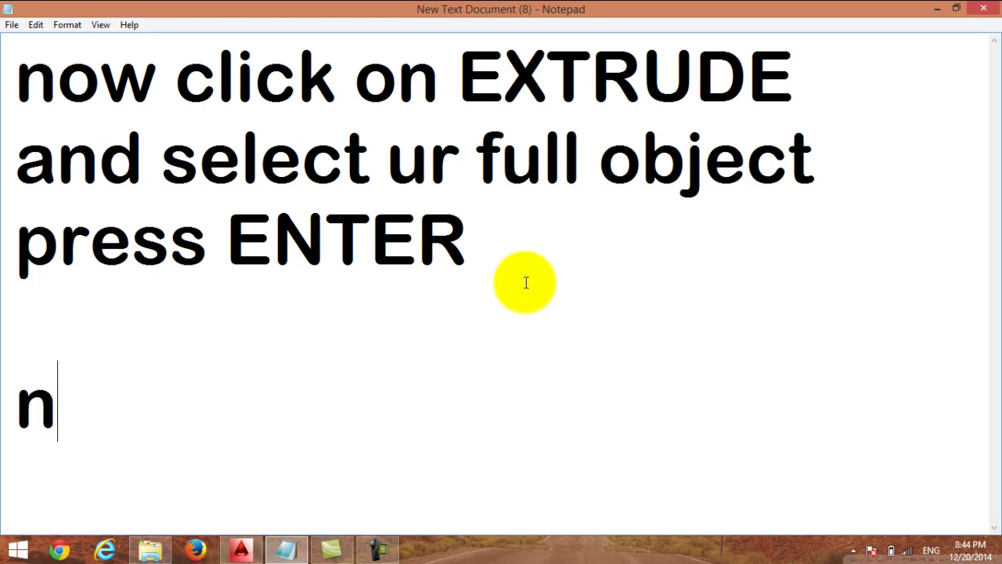
{"action": "type", "text": "ow en"}
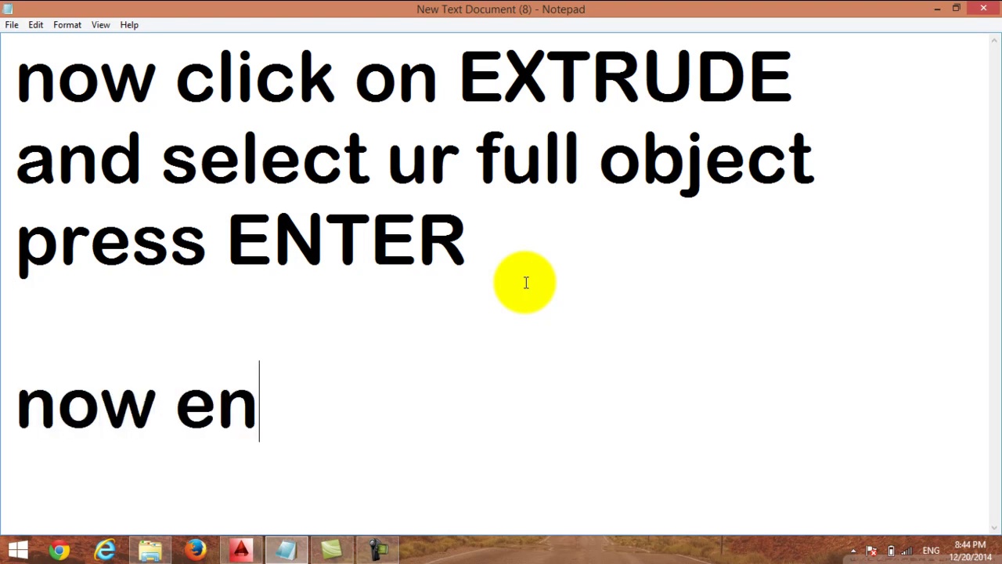
{"action": "type", "text": "ter a v"}
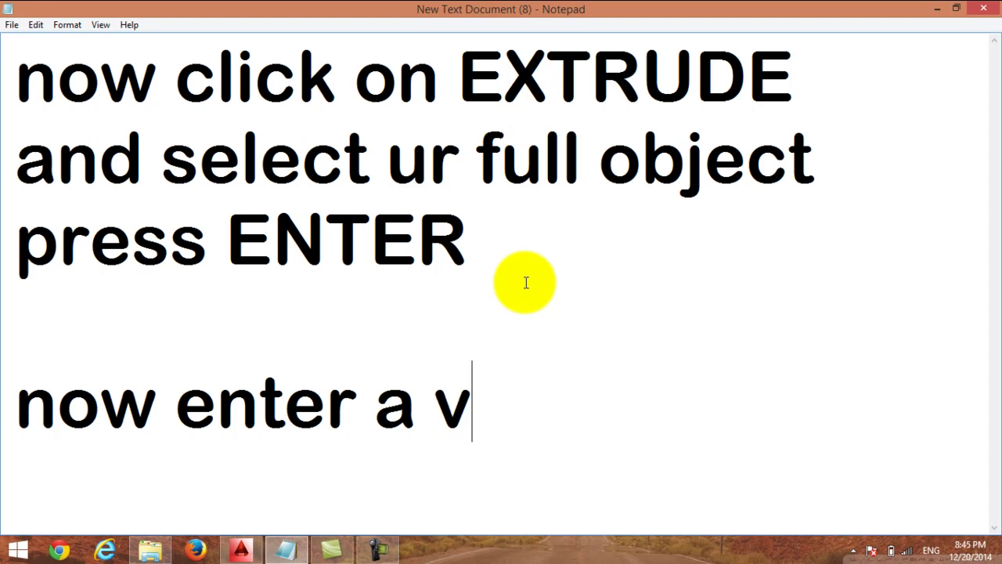
{"action": "type", "text": "alue "}
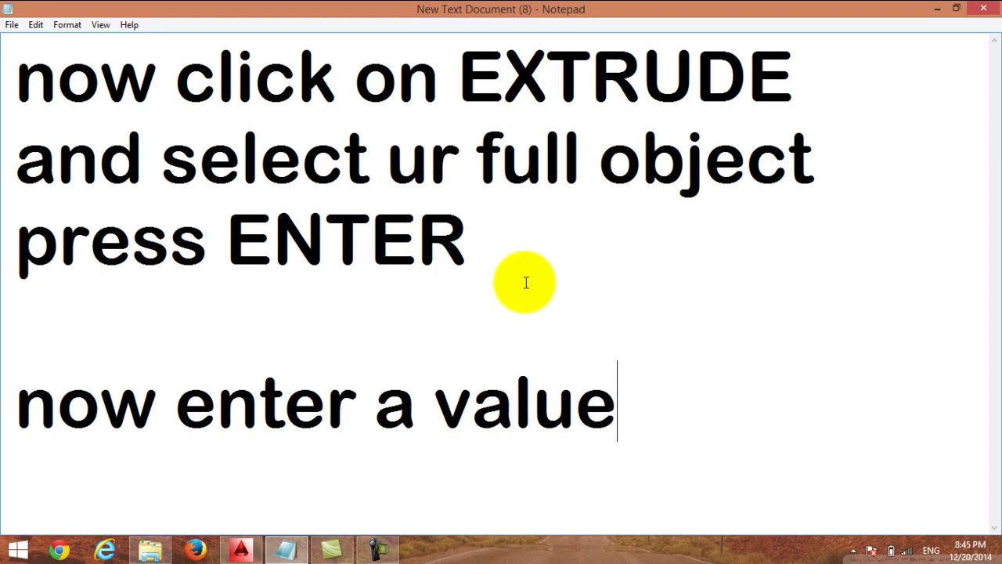
{"action": "type", "text": "for th"}
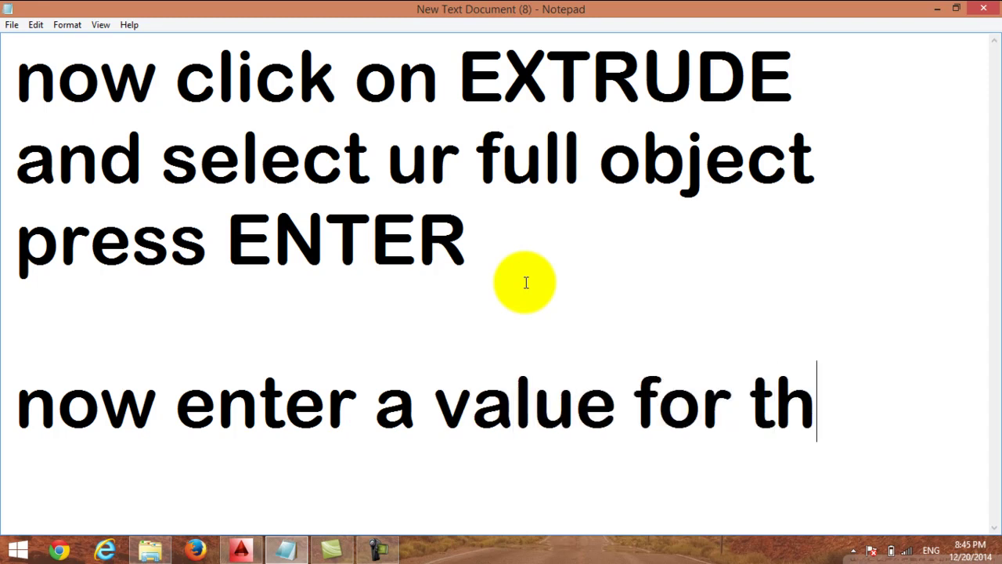
{"action": "type", "text": "e hig"}
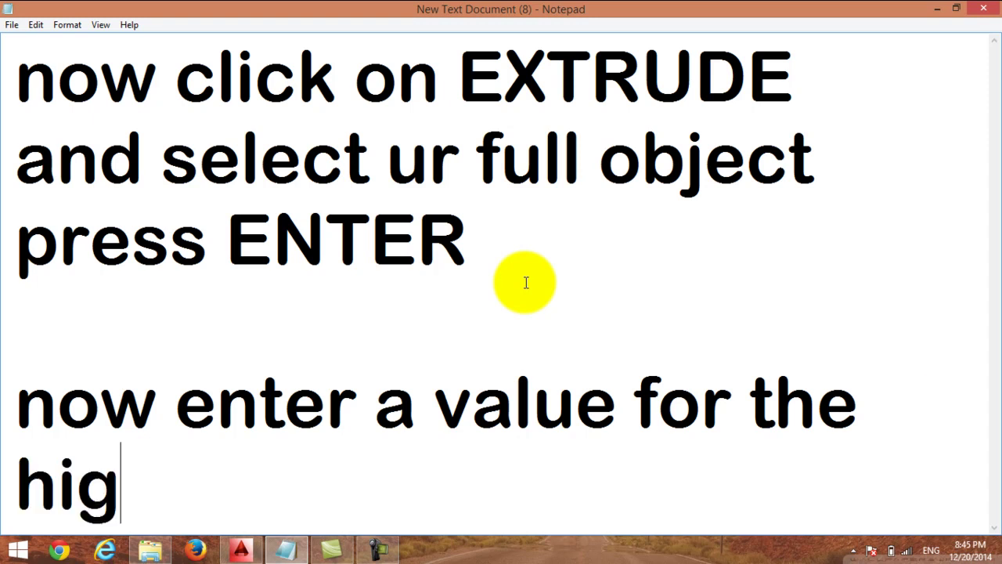
{"action": "type", "text": "ht and "}
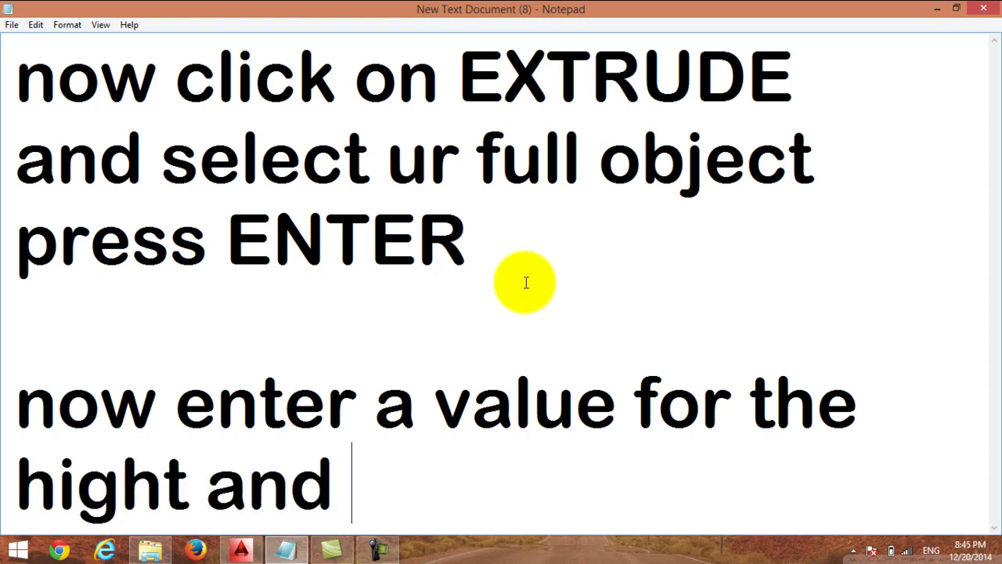
{"action": "type", "text": "pre"}
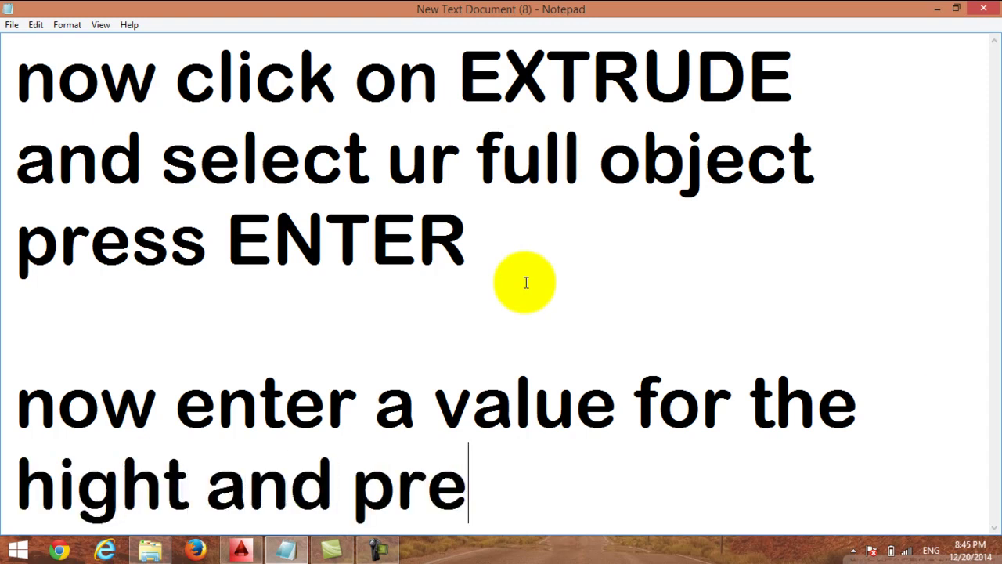
{"action": "type", "text": "ss ENT"}
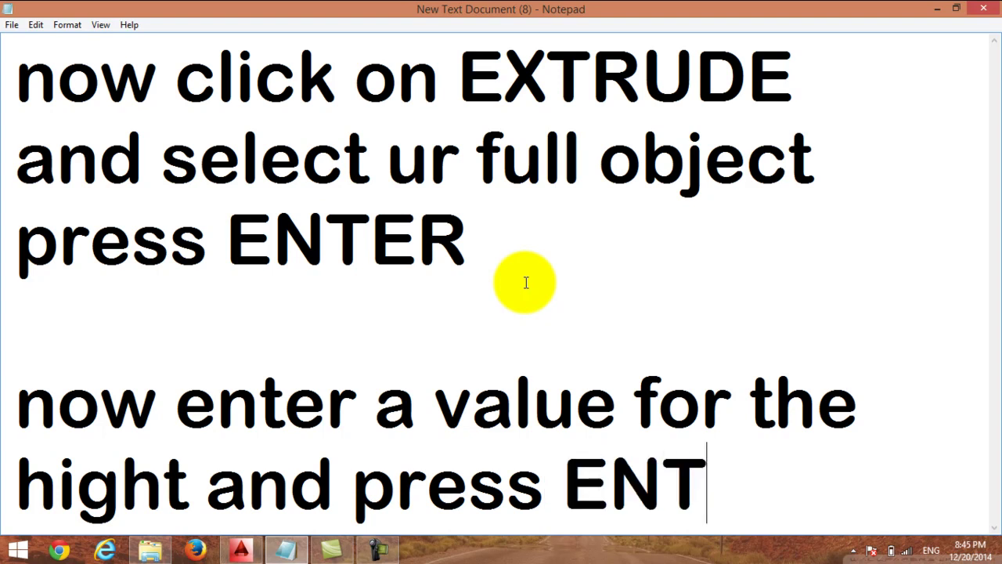
{"action": "type", "text": "ER"}
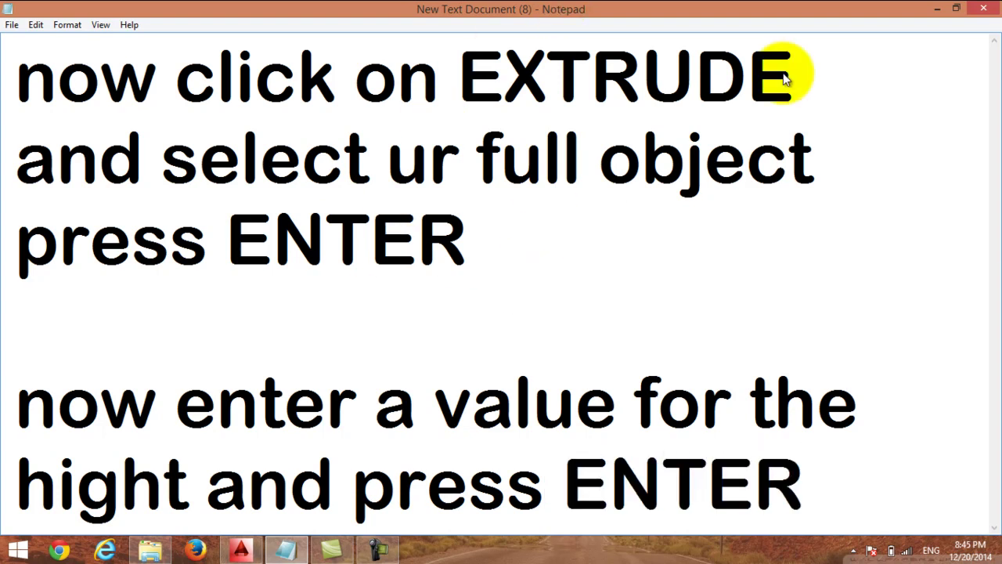
{"action": "left_click", "coordinate": [937, 8]}
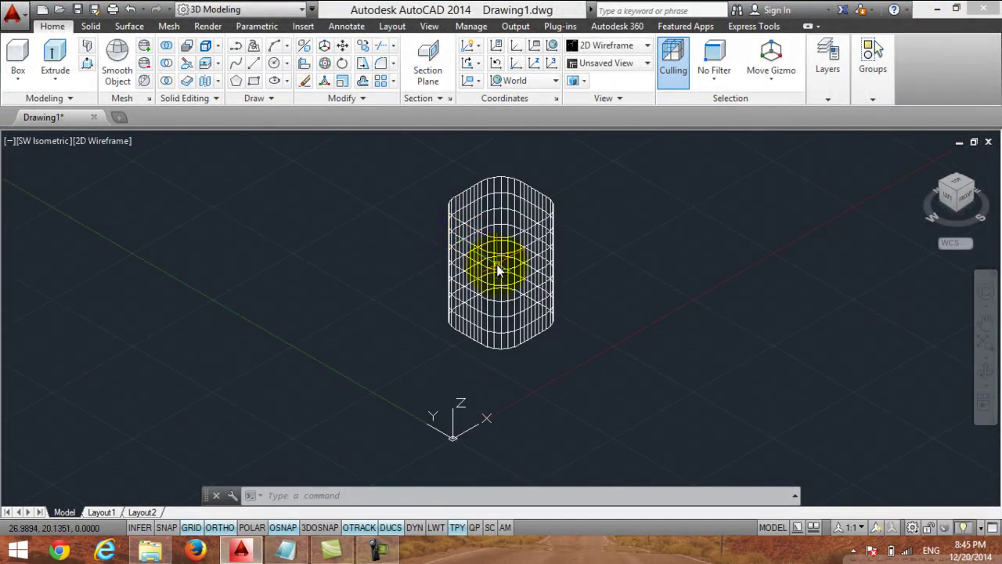
Zoom out and open the visual styles menu from the viewport's [2D Wireframe] label.
{"action": "scroll", "coordinate": [498, 270], "scroll_direction": "down", "scroll_amount": 2}
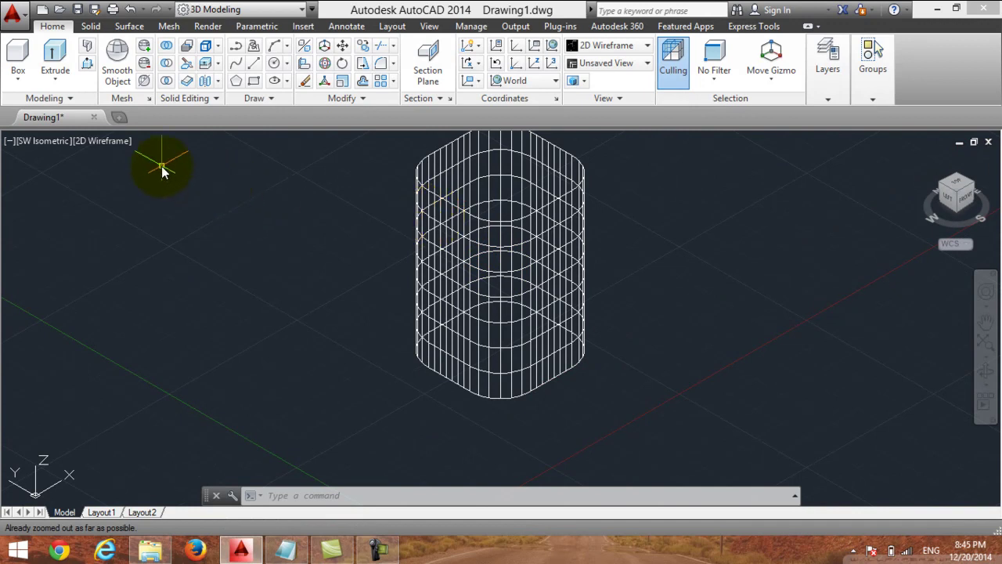
{"action": "left_click", "coordinate": [102, 145]}
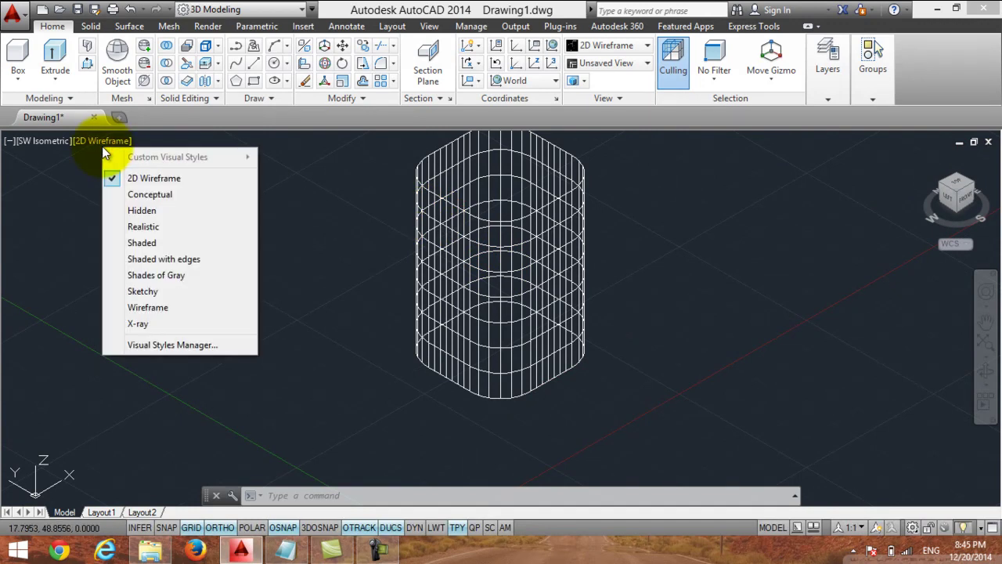
Replace all the note's text with 'now click on conceptual' and 'like this......'.
{"action": "left_click", "coordinate": [286, 549]}
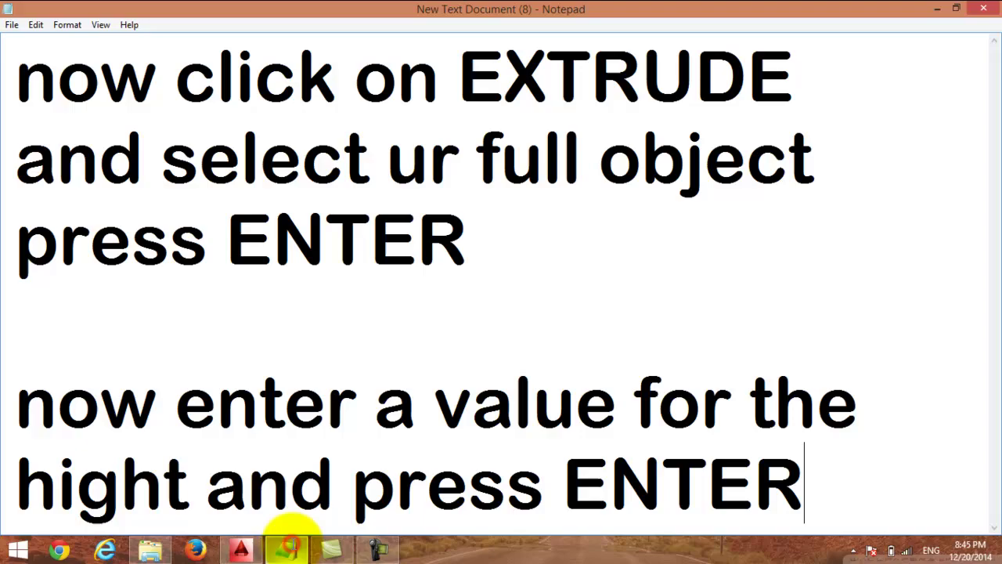
{"action": "left_click_drag", "start_coordinate": [818, 505], "coordinate": [32, 74]}
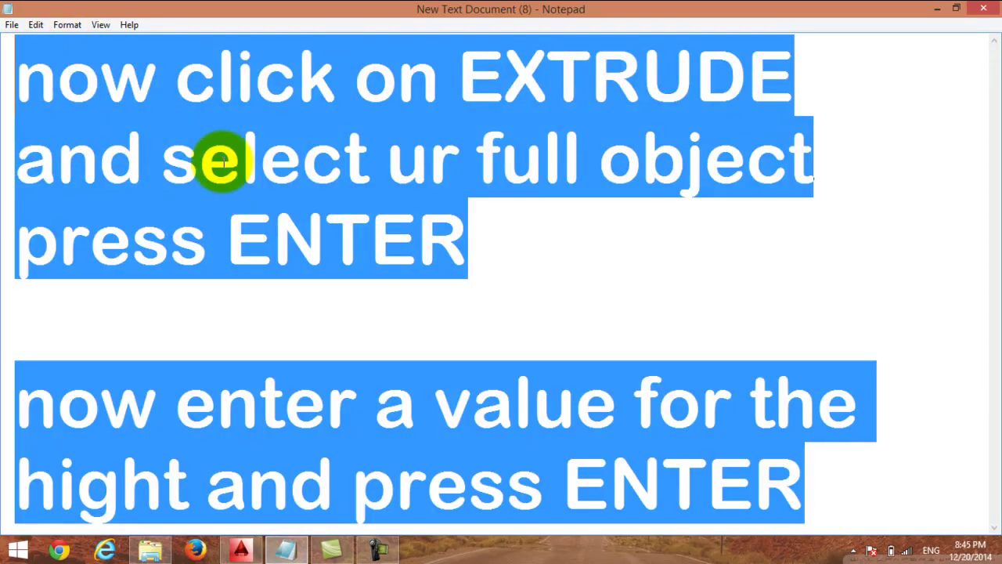
{"action": "type", "text": "now "}
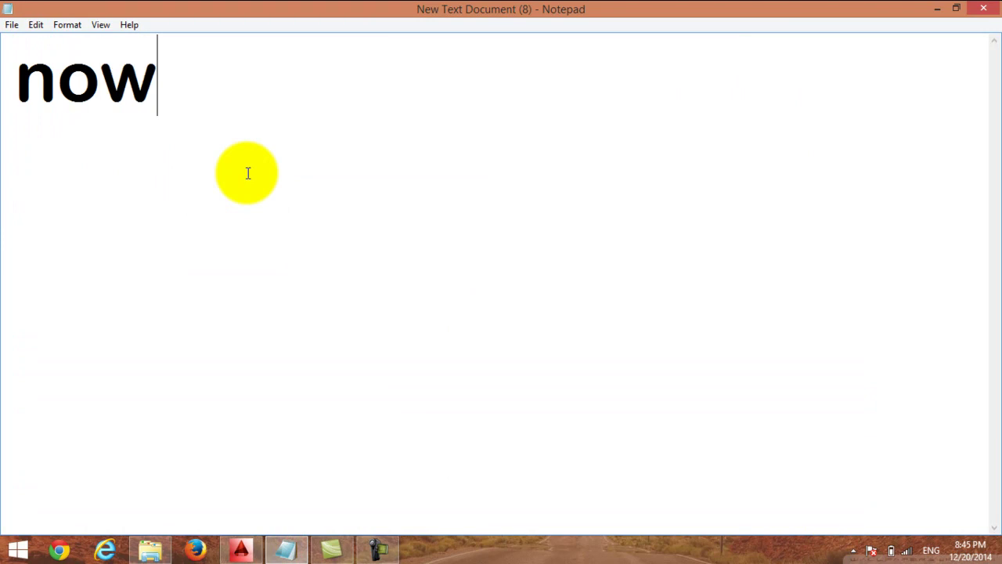
{"action": "type", "text": "click "}
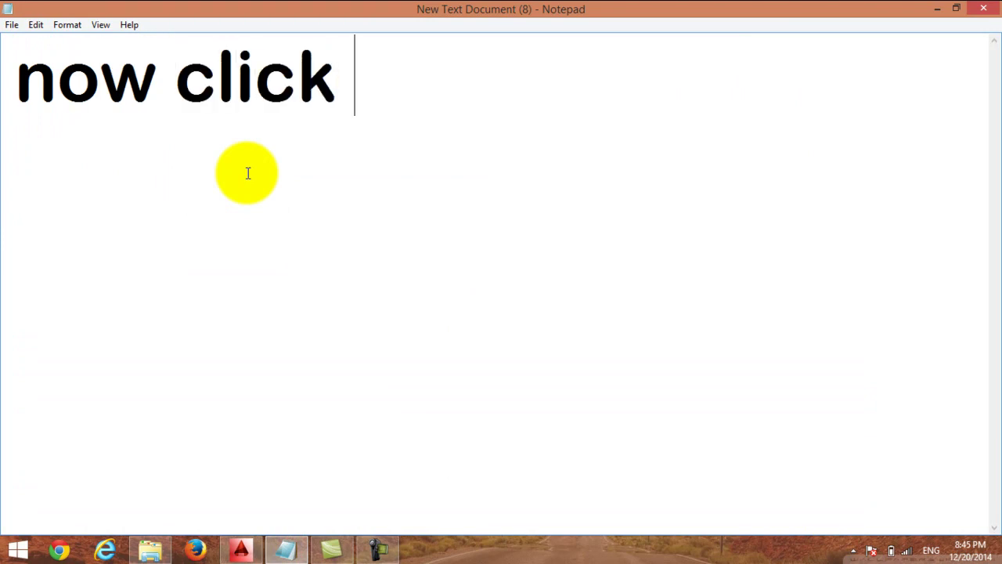
{"action": "type", "text": "on conc"}
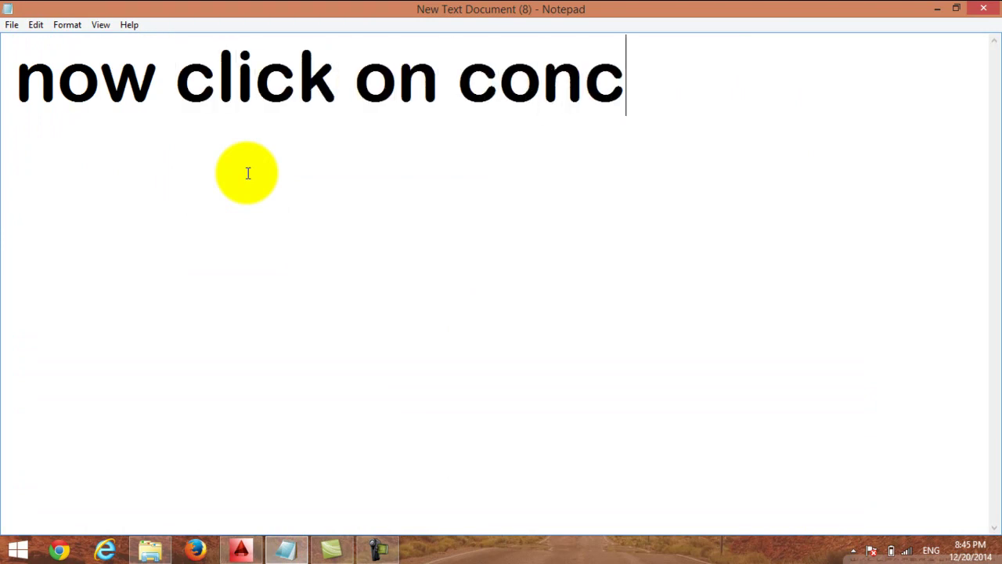
{"action": "type", "text": "eptu"}
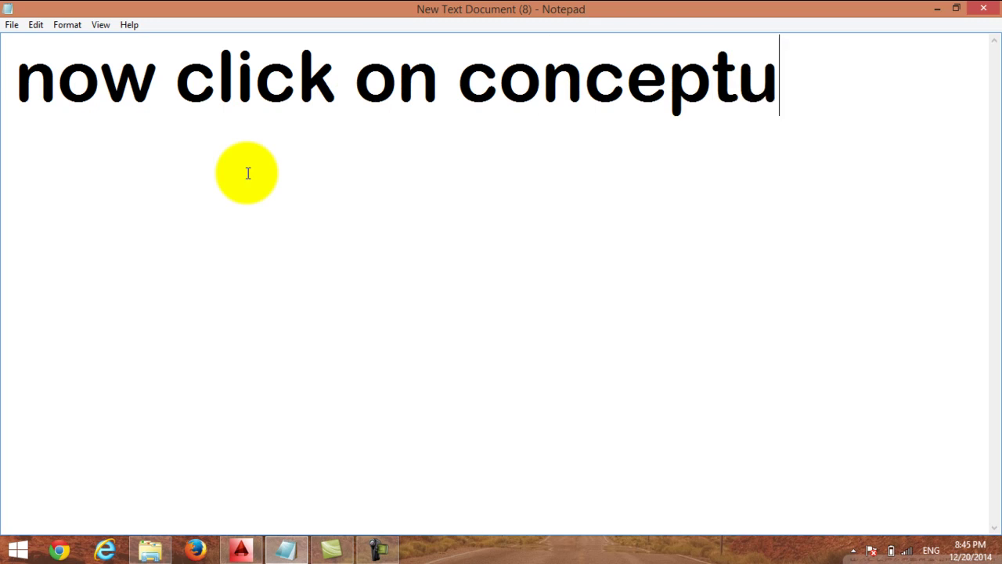
{"action": "type", "text": "al  "}
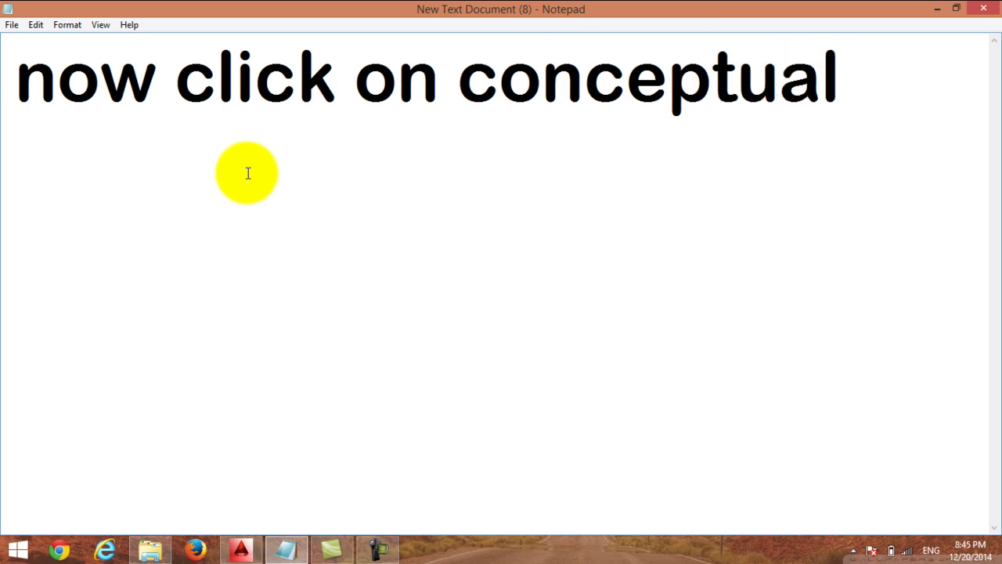
{"action": "type", "text": "like th"}
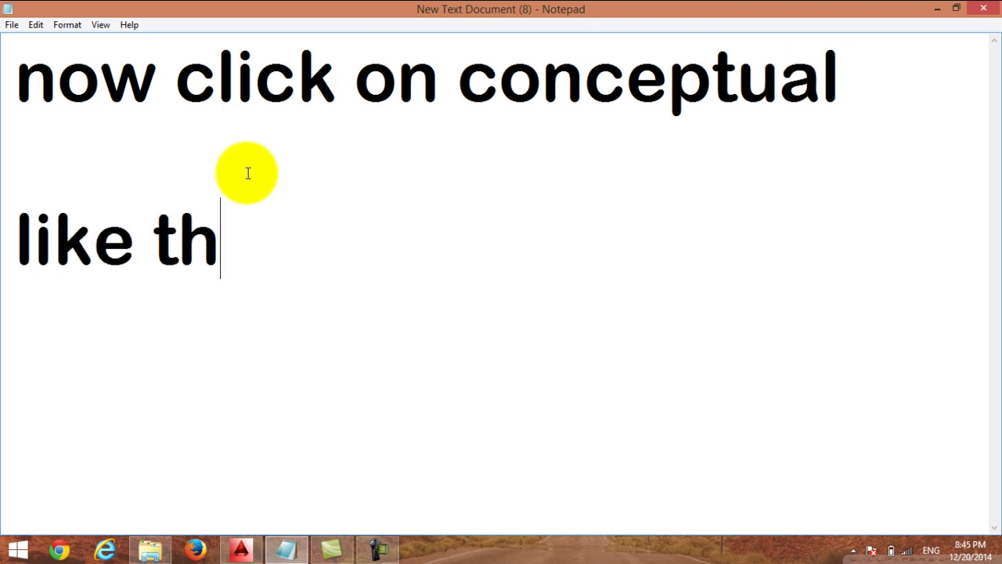
{"action": "type", "text": "is........"}
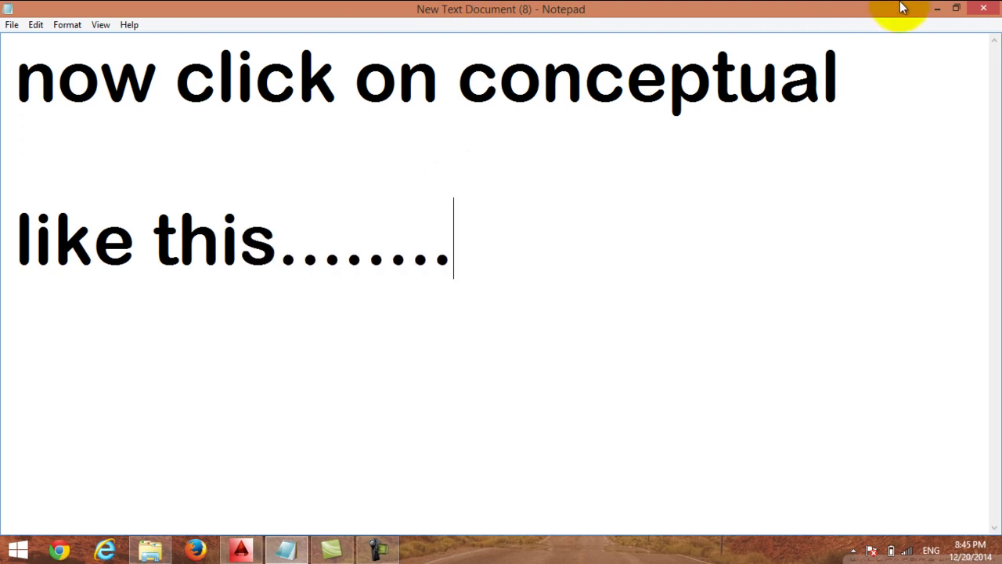
Switch the viewport's visual style to Conceptual to shade the rounded solid.
{"action": "left_click", "coordinate": [938, 8]}
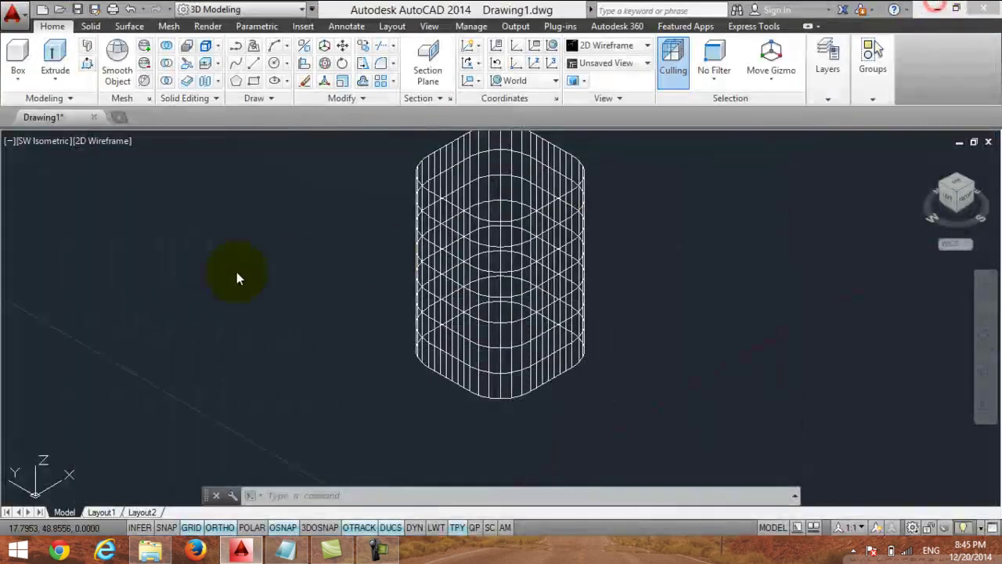
{"action": "left_click", "coordinate": [97, 141]}
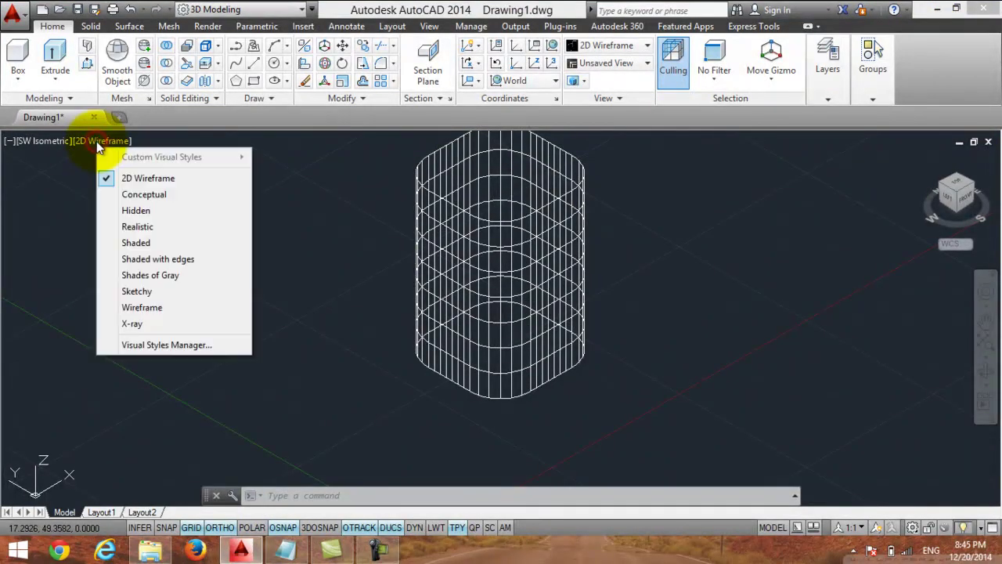
{"action": "left_click", "coordinate": [145, 195]}
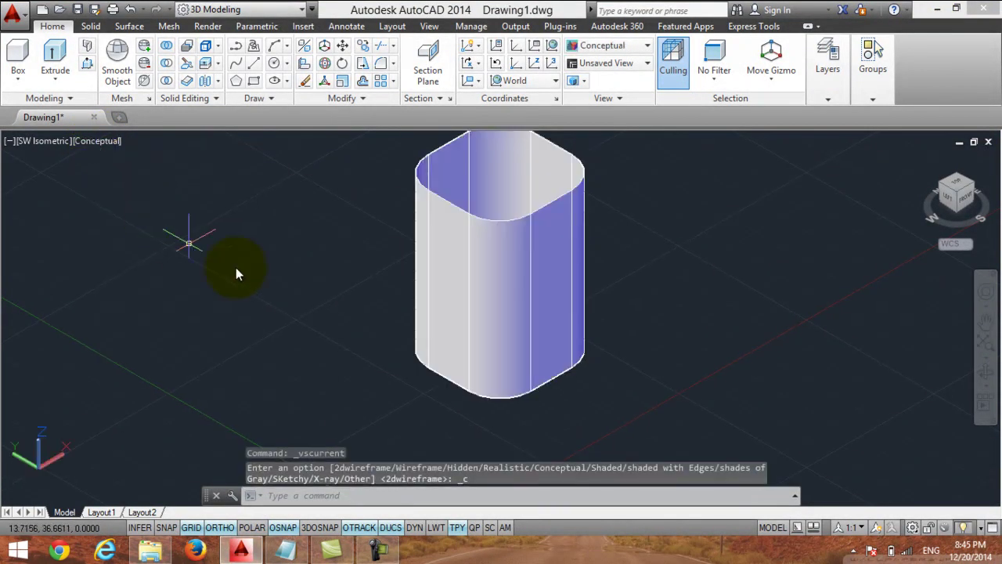
{"action": "scroll", "coordinate": [642, 297], "scroll_direction": "down", "scroll_amount": 1}
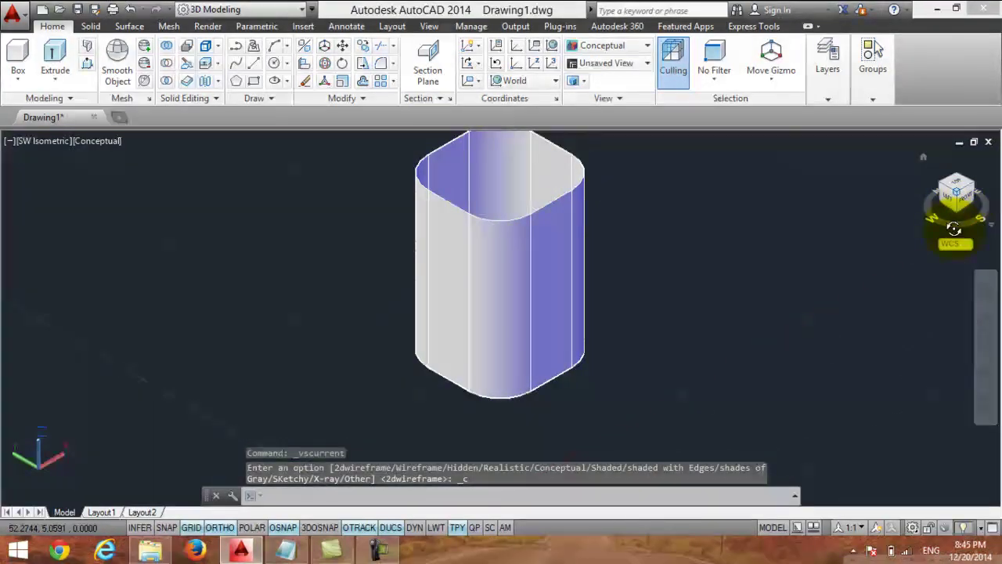
View the solid from Top on the ViewCube, orbit it to a tilted 3D view, then restore Notepad.
{"action": "left_click", "coordinate": [955, 190]}
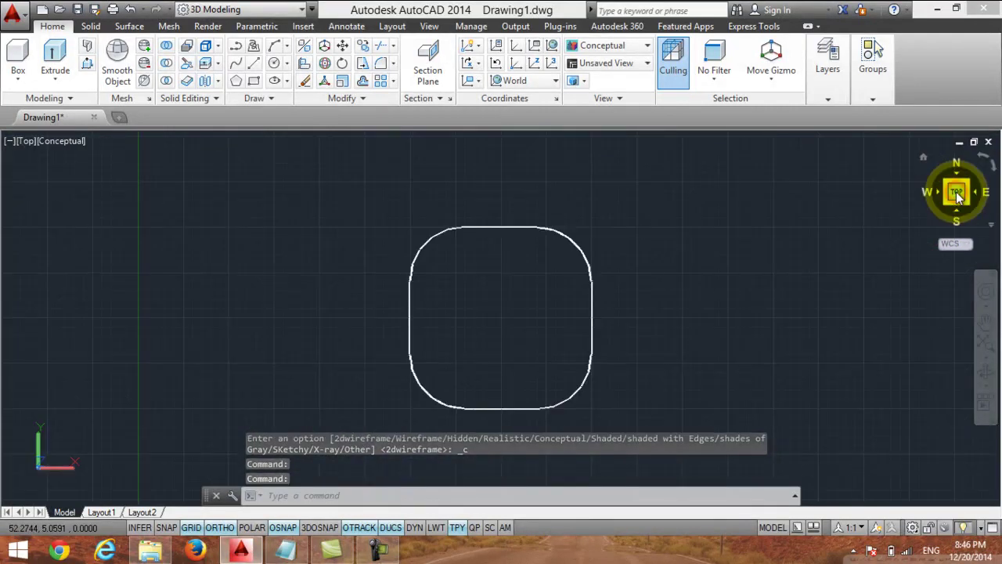
{"action": "mouse_move", "coordinate": [945, 204]}
{"action": "left_mouse_down"}
{"action": "mouse_move", "coordinate": [957, 179]}
{"action": "mouse_move", "coordinate": [853, 166]}
{"action": "mouse_move", "coordinate": [806, 134]}
{"action": "mouse_move", "coordinate": [783, 140]}
{"action": "mouse_move", "coordinate": [873, 145]}
{"action": "mouse_move", "coordinate": [827, 145]}
{"action": "left_mouse_up"}
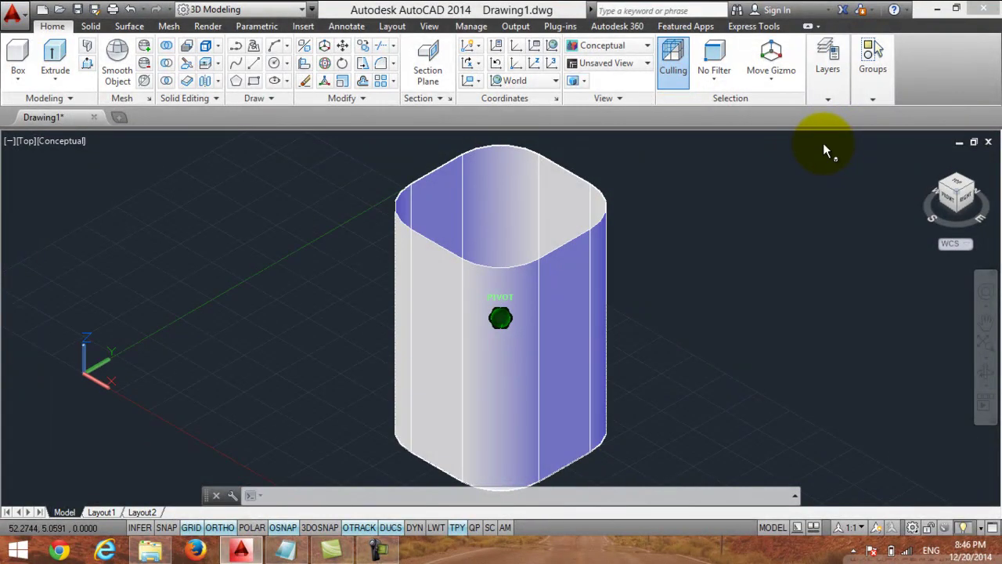
{"action": "left_click", "coordinate": [286, 550]}
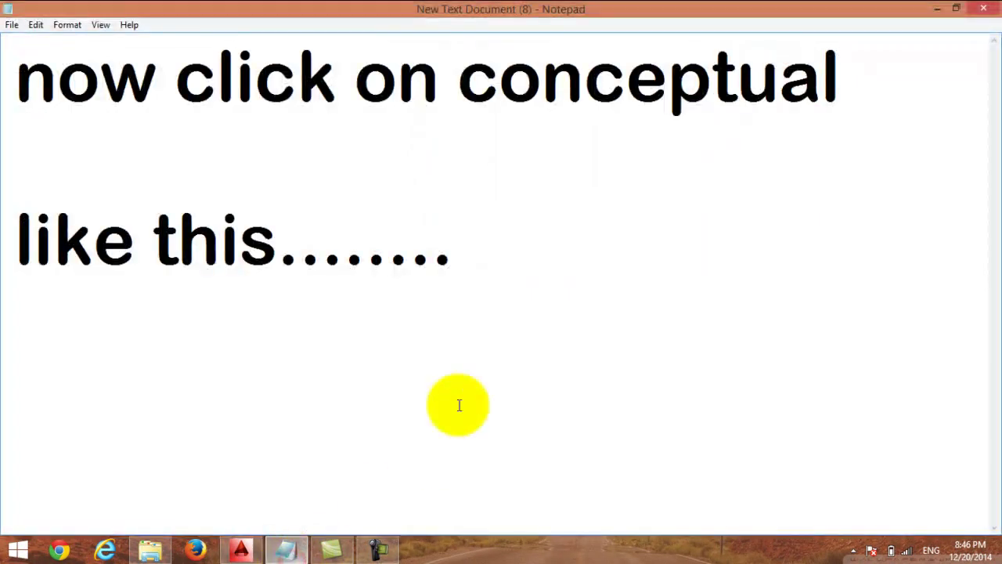
Erase the old note and type "Subscribe for more VIDEOS" in Notepad.
{"action": "key", "text": "BackSpace"}
{"action": "key", "text": "BackSpace"}
{"action": "key", "text": "BackSpace"}
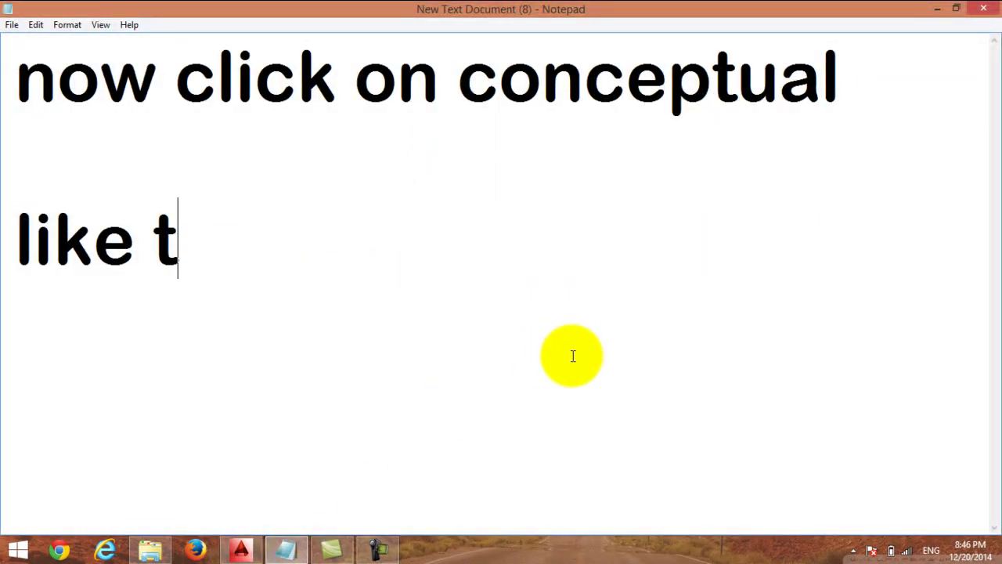
{"action": "key", "text": "BackSpace"}
{"action": "key", "text": "BackSpace"}
{"action": "key", "text": "BackSpace"}
{"action": "key", "text": "BackSpace"}
{"action": "key", "text": "BackSpace"}
{"action": "key", "text": "BackSpace"}
{"action": "key", "text": "BackSpace"}
{"action": "key", "text": "BackSpace"}
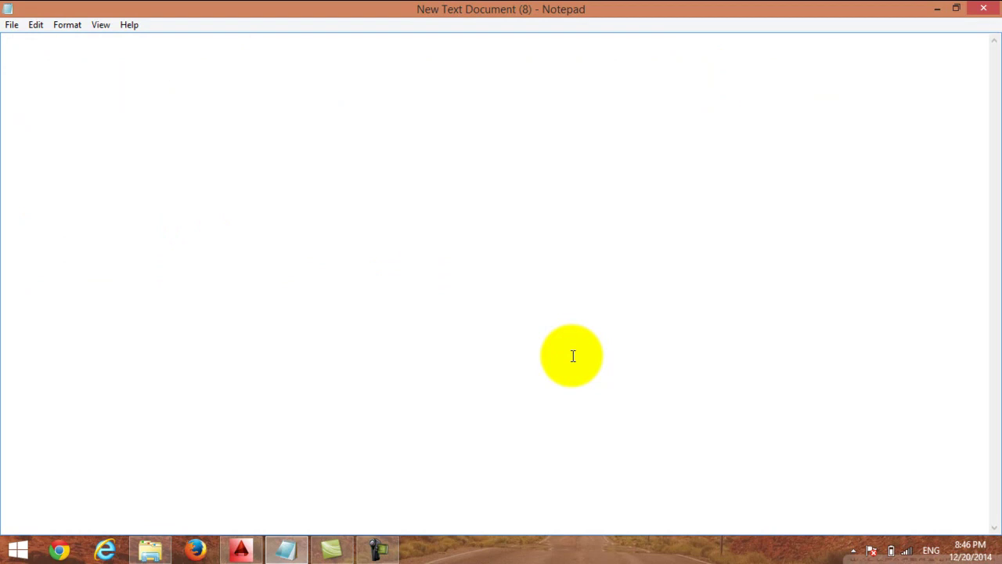
{"action": "type", "text": "C"}
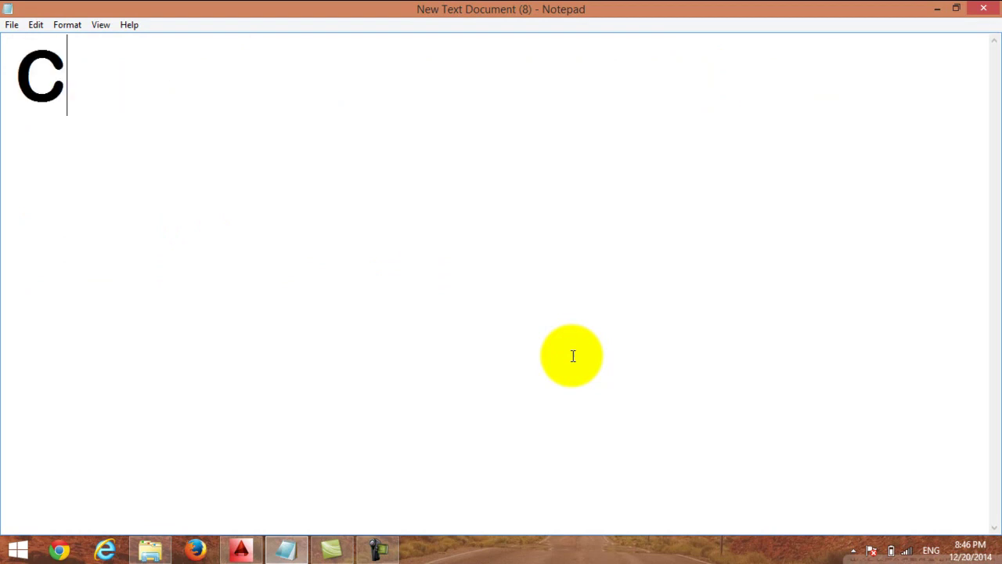
{"action": "type", "text": "lci"}
{"action": "key", "text": "BackSpace"}
{"action": "key", "text": "BackSpace"}
{"action": "key", "text": "BackSpace"}
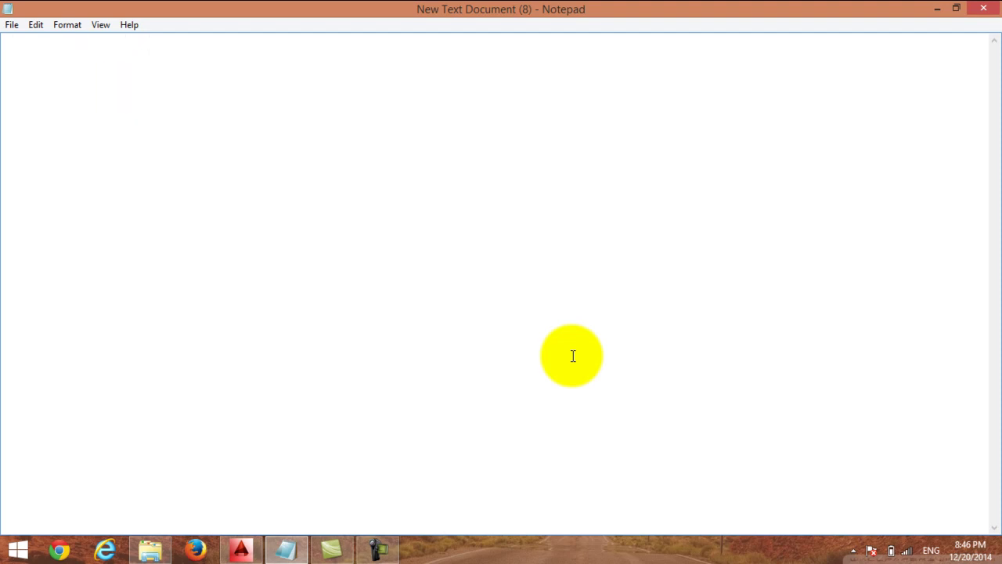
{"action": "type", "text": "Subsc"}
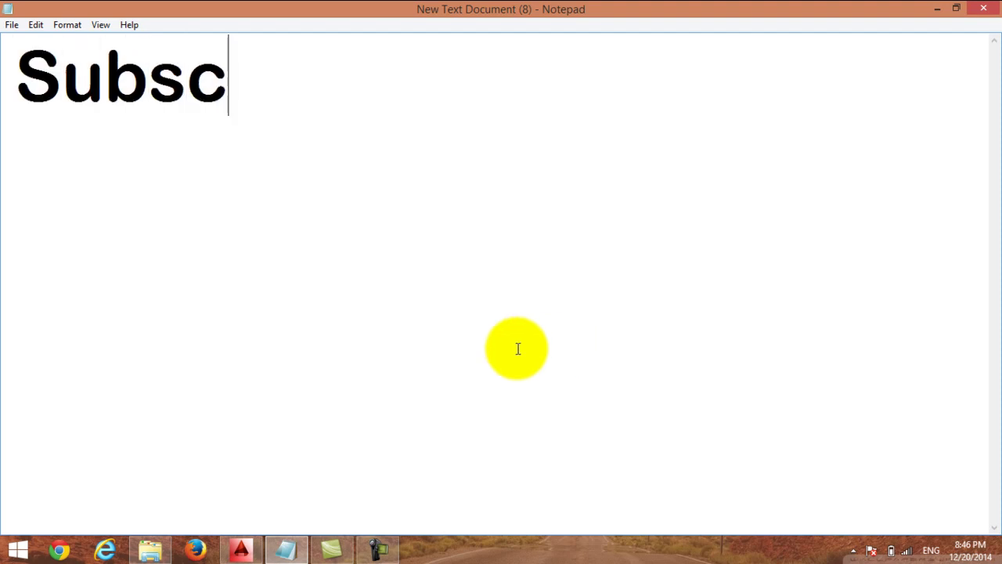
{"action": "type", "text": "ribr"}
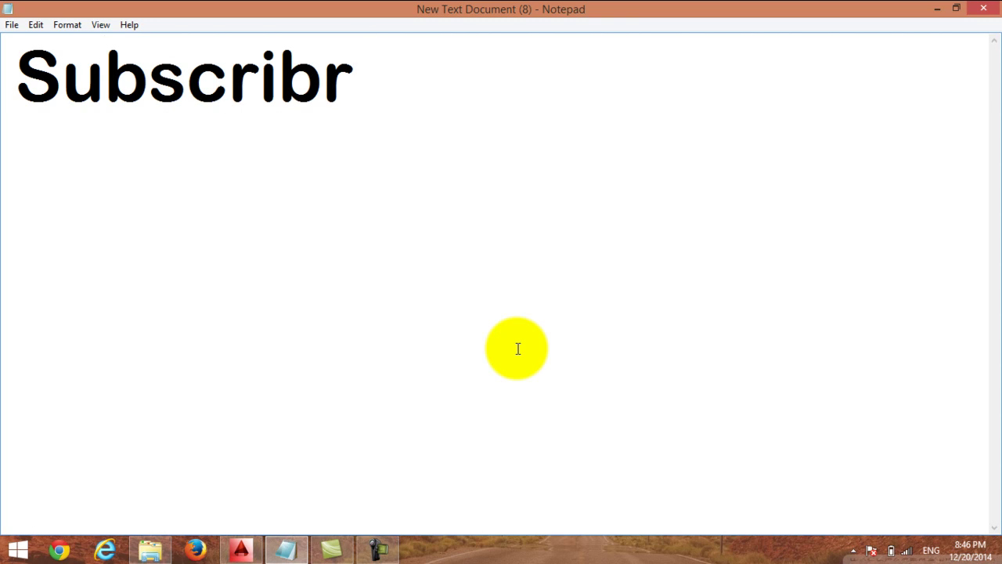
{"action": "key", "text": "BackSpace"}
{"action": "type", "text": "e "}
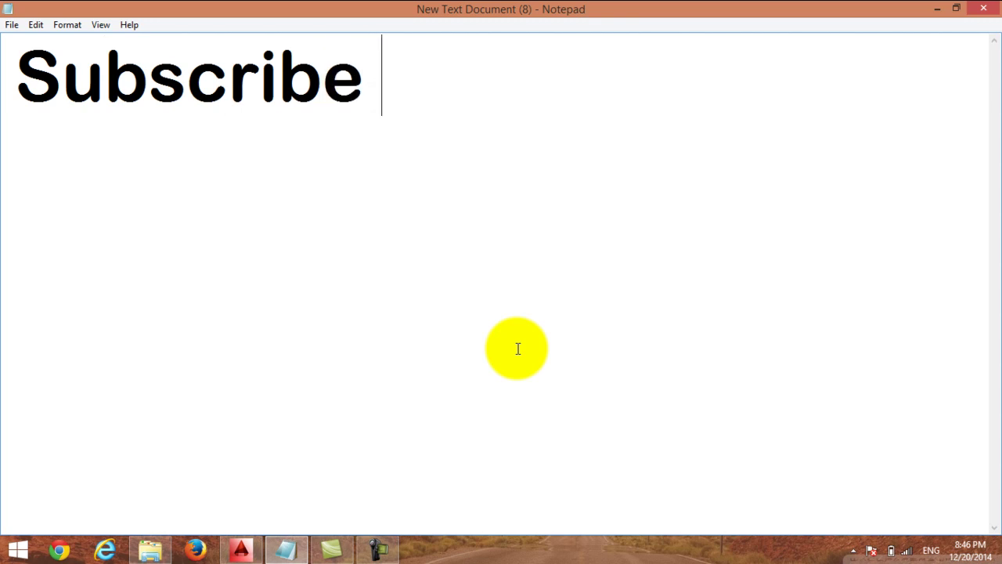
{"action": "type", "text": "for mo"}
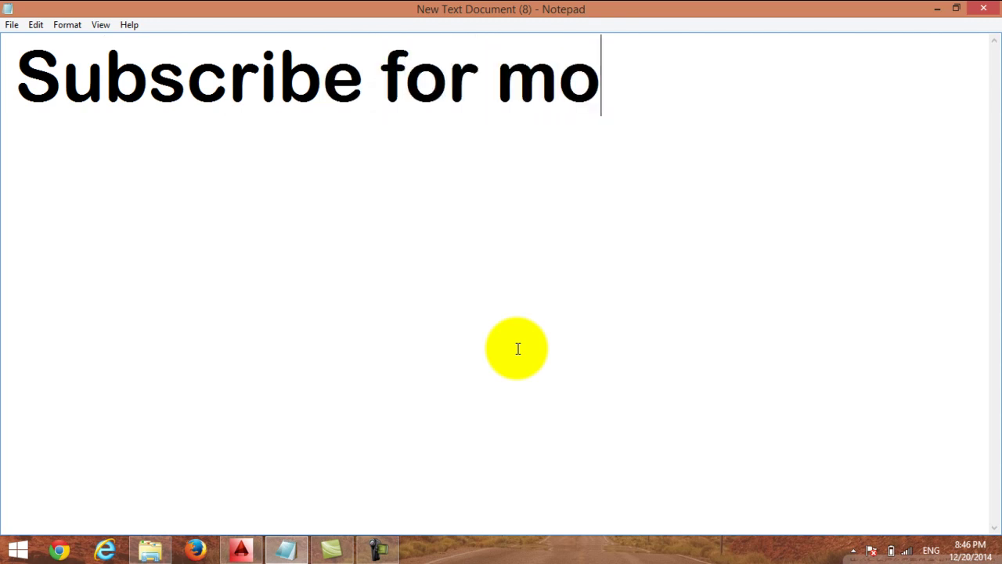
{"action": "type", "text": "re VI"}
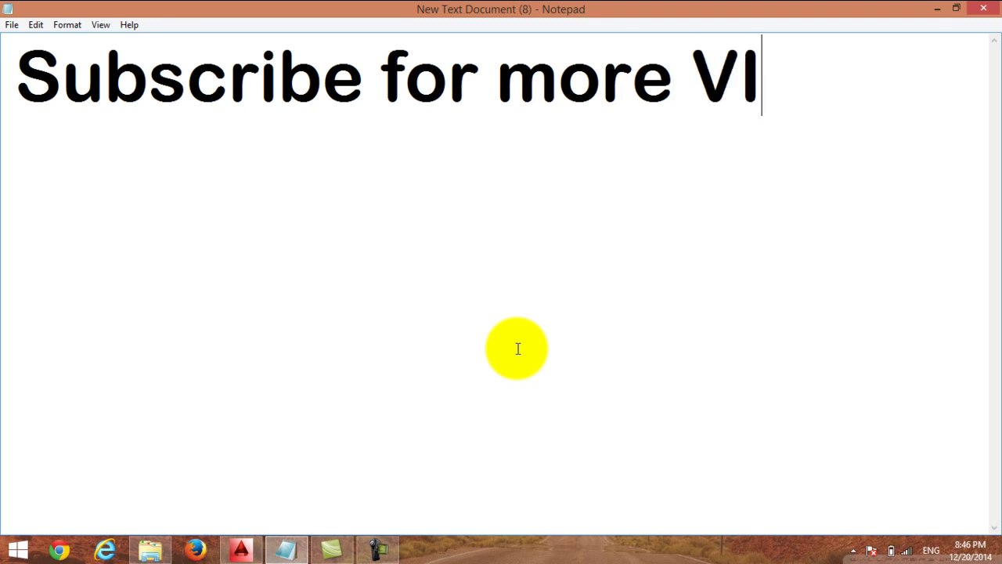
{"action": "type", "text": "DEOS"}
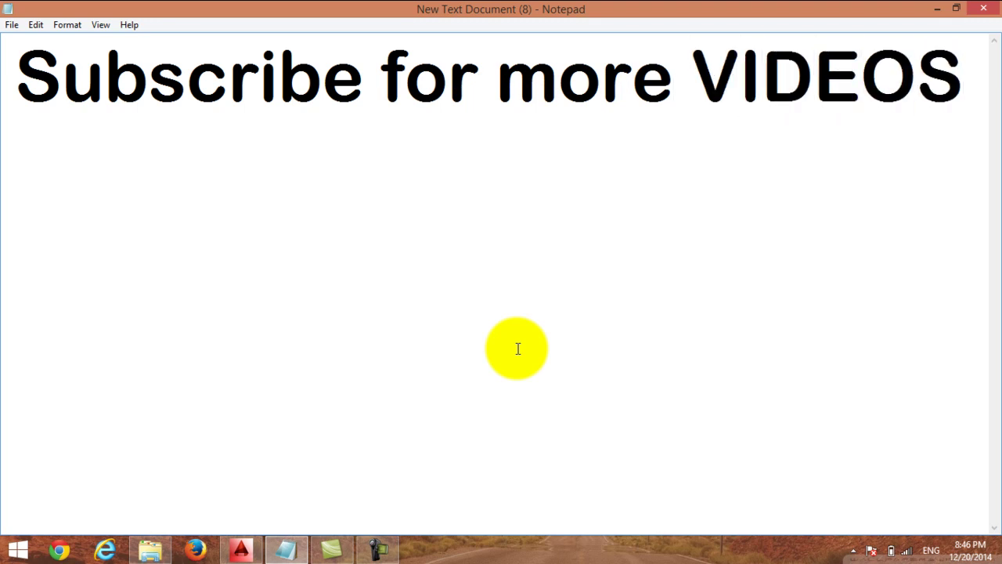
Add "Thanks !!!!!!!!" after the Subscribe line.
{"action": "double_click", "coordinate": [358, 80]}
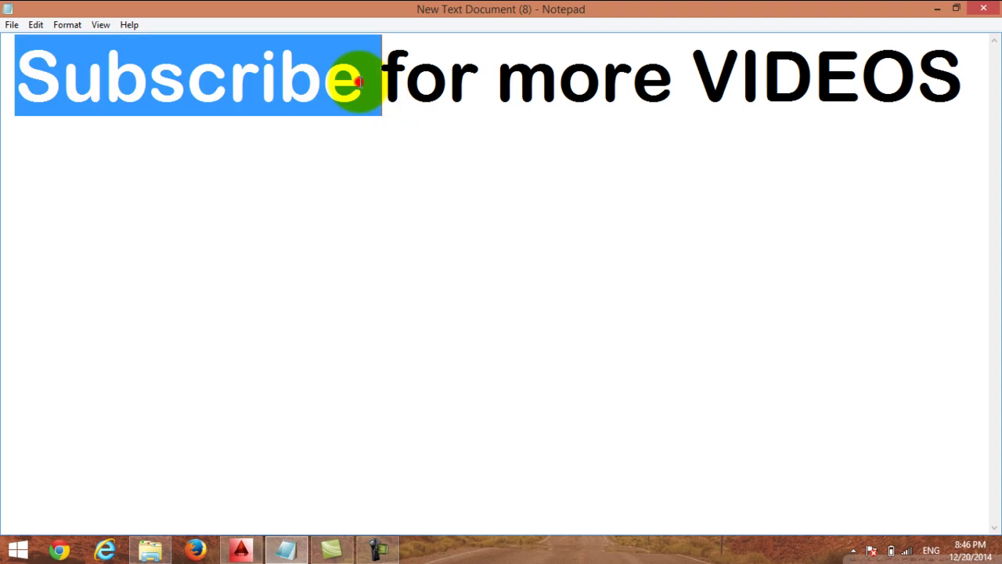
{"action": "left_click", "coordinate": [973, 83]}
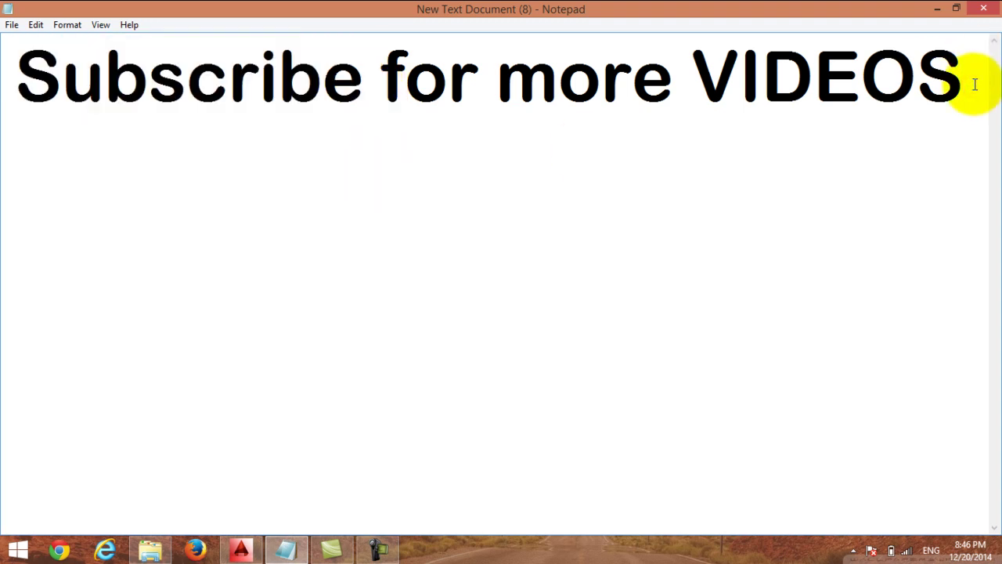
{"action": "type", "text": "Thanks"}
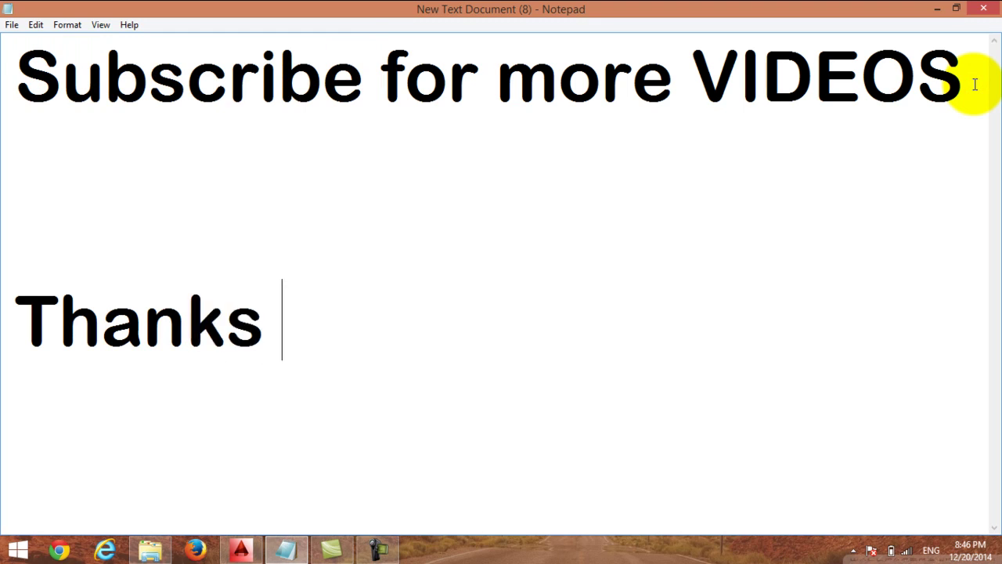
{"action": "type", "text": " !!!!!!!!"}
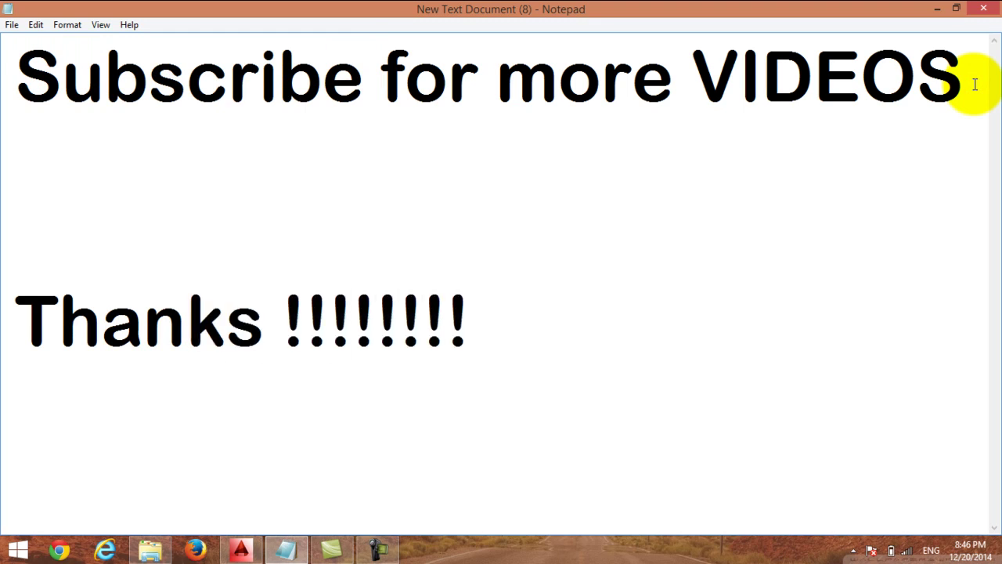